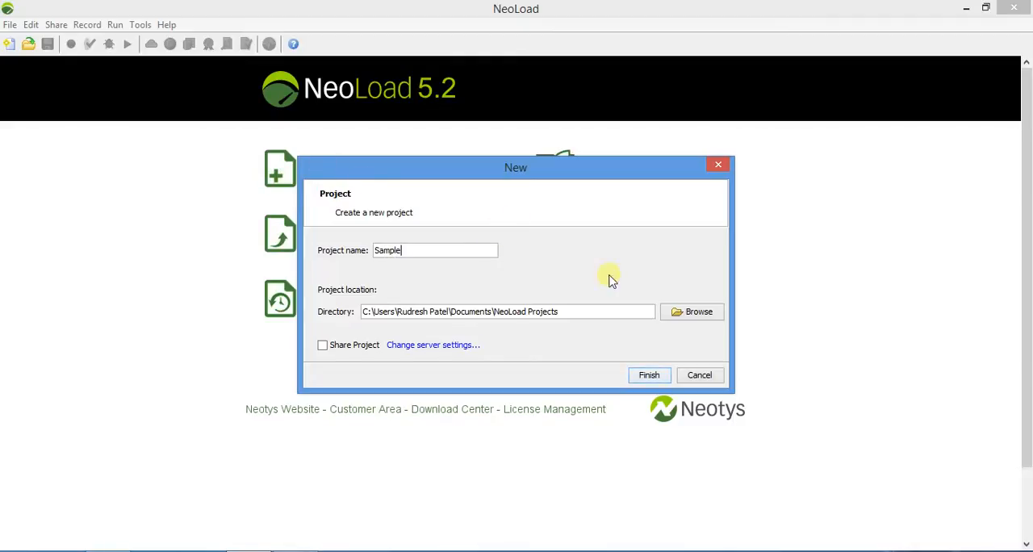
# Review the general preferences reached from the new project's server settings, including Collaboration, Appearance, Graphs and Browsers, and close them.
pyautogui.click(422, 346)
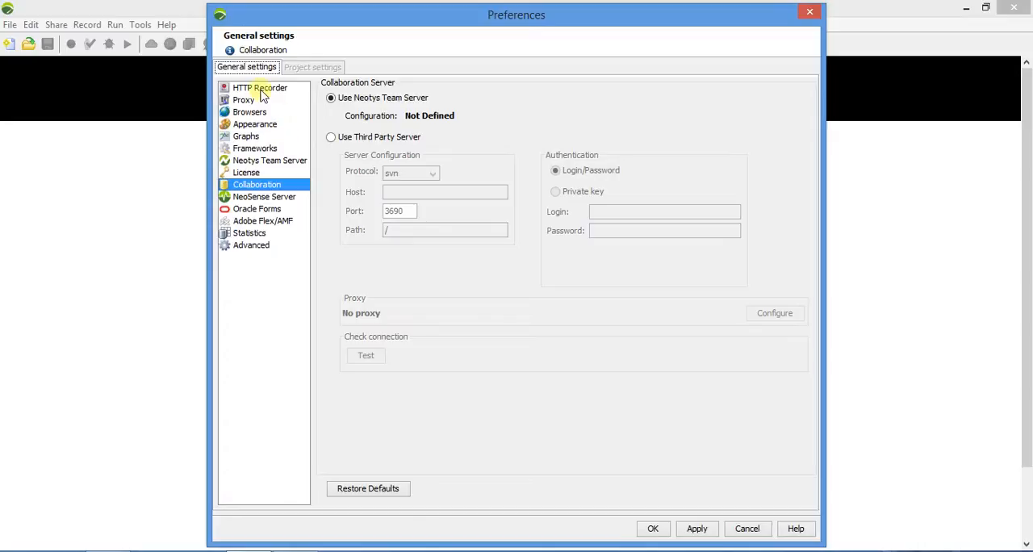
pyautogui.click(262, 90)
pyautogui.click(244, 100)
pyautogui.click(251, 124)
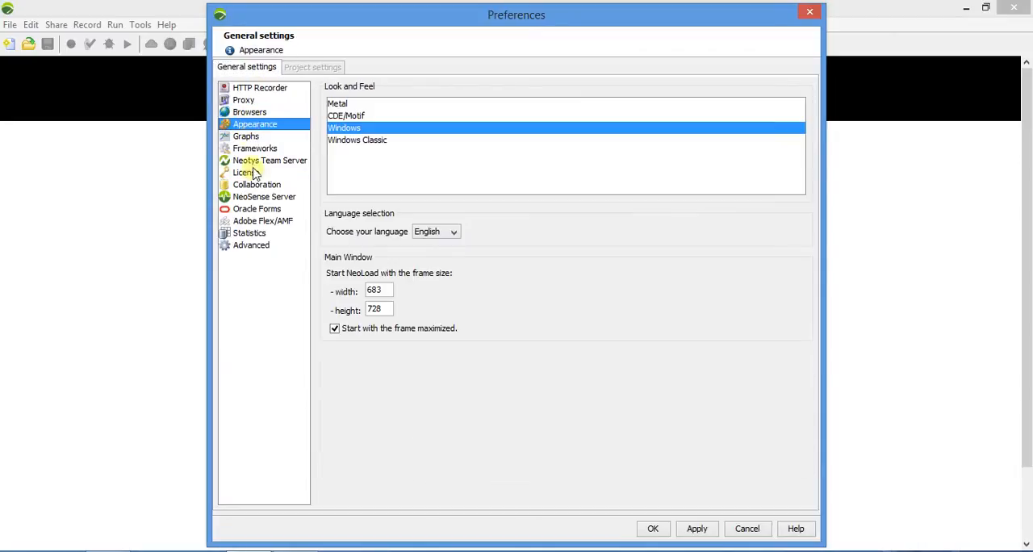
pyautogui.click(253, 173)
pyautogui.click(255, 139)
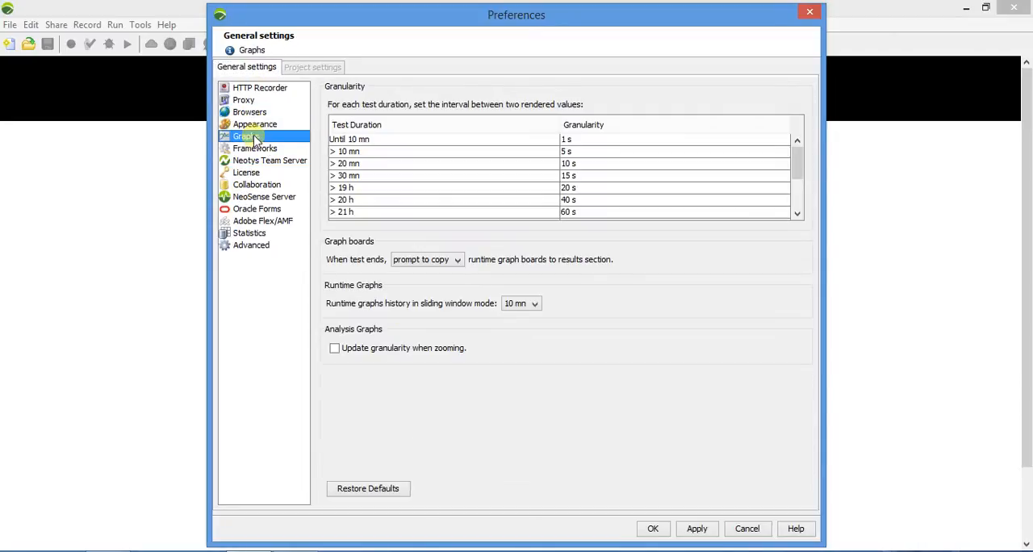
pyautogui.click(255, 125)
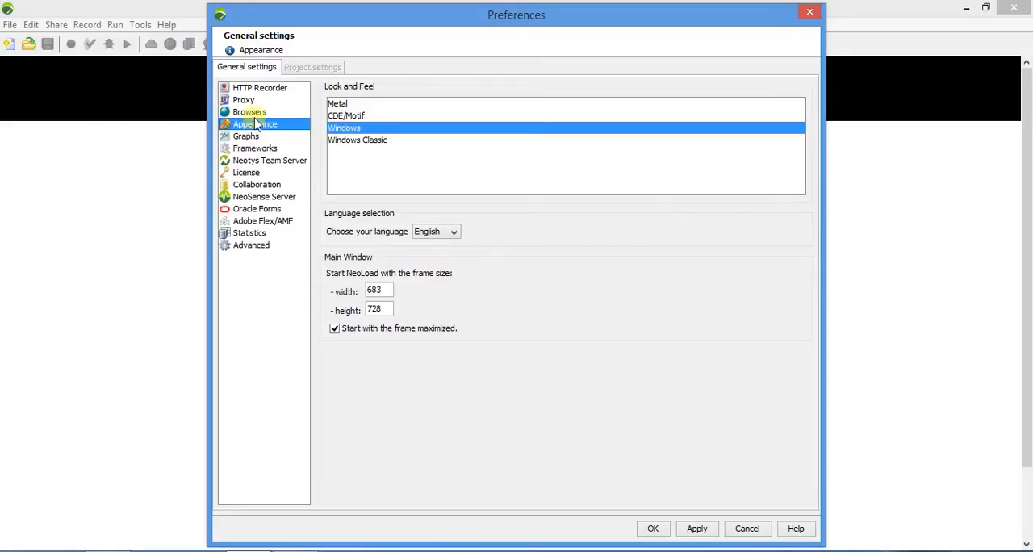
pyautogui.click(252, 112)
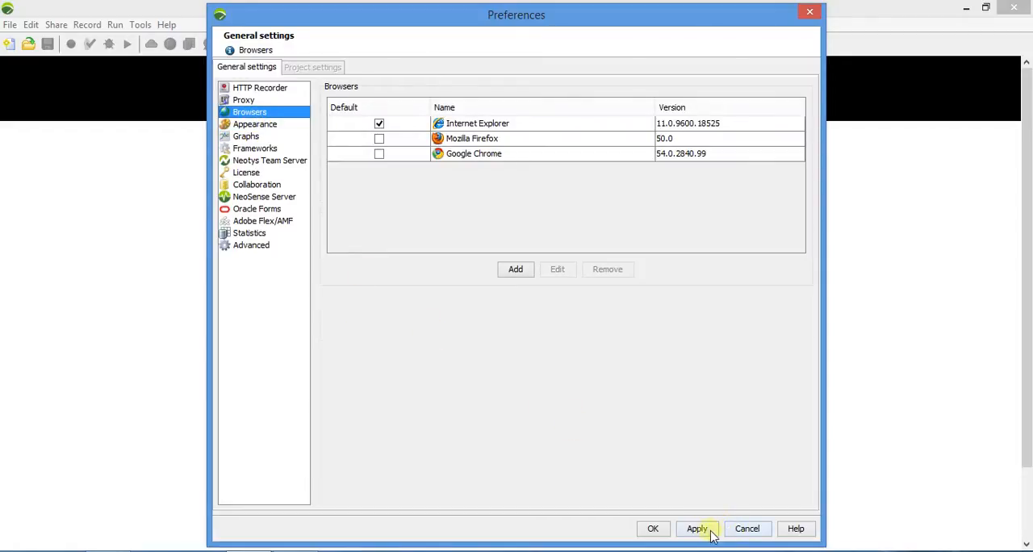
pyautogui.click(653, 529)
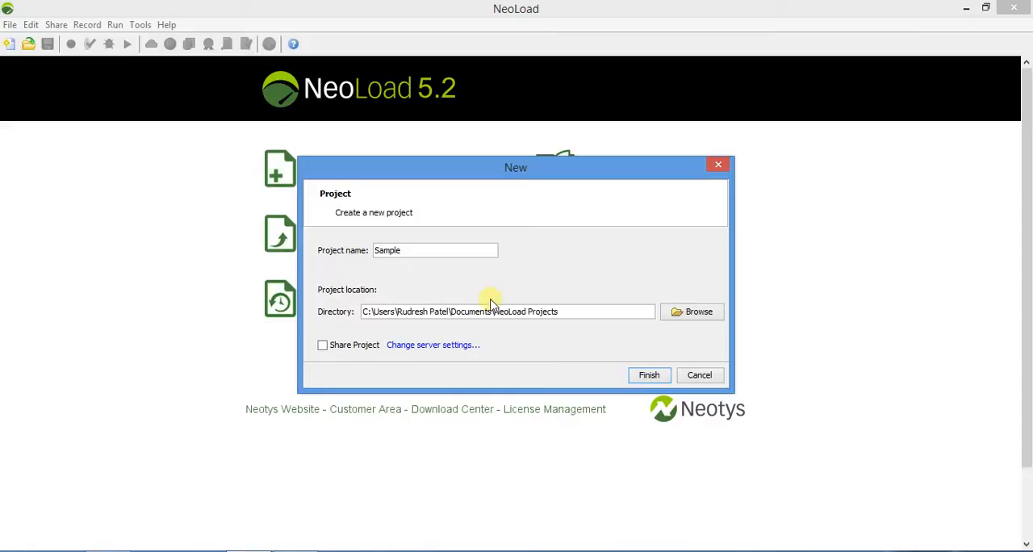
# Create the project Sample and look over its Runtime and Results workspaces before returning to Design.
pyautogui.click(655, 375)
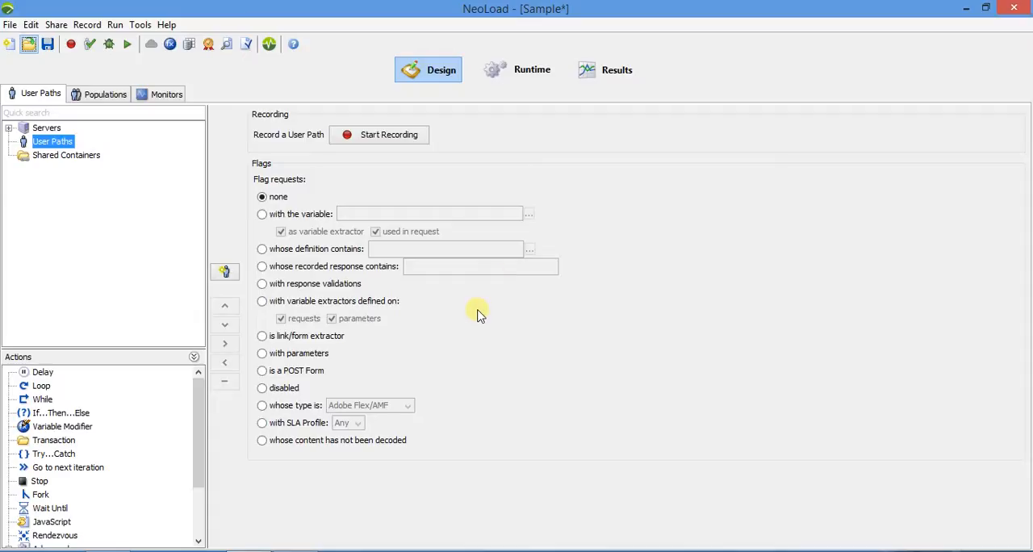
pyautogui.click(510, 79)
pyautogui.click(605, 75)
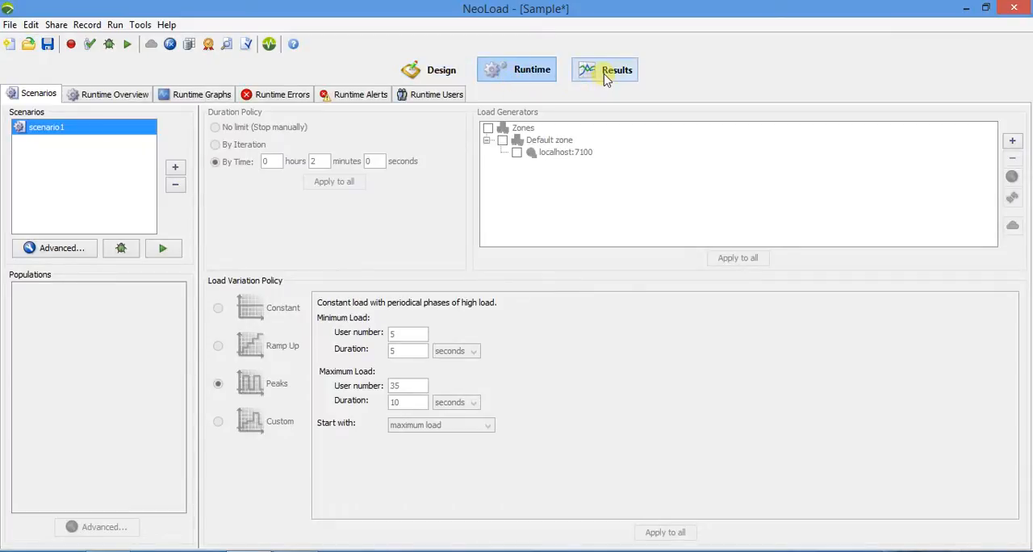
pyautogui.click(415, 76)
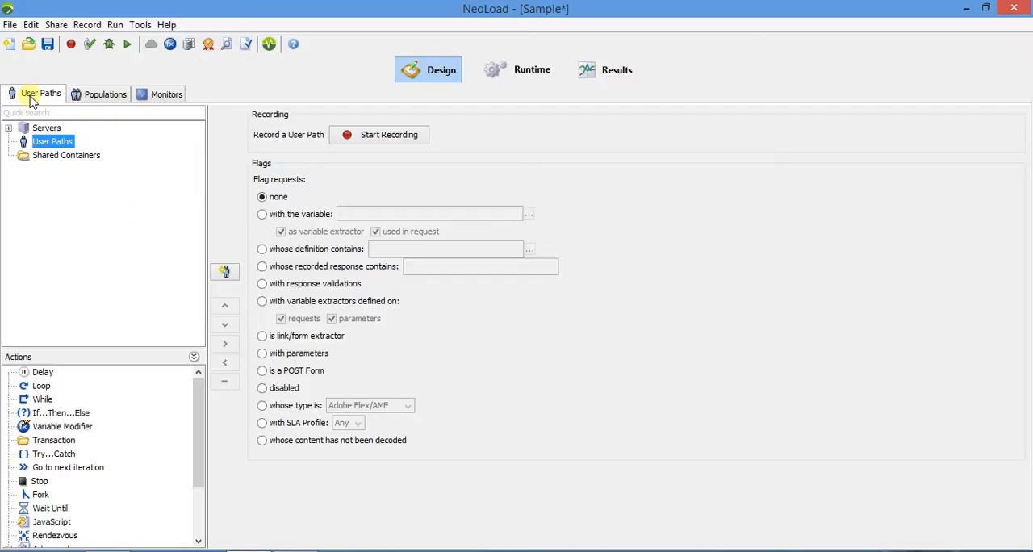
# View the project's Populations and Monitors sections and return to User Paths.
pyautogui.click(102, 100)
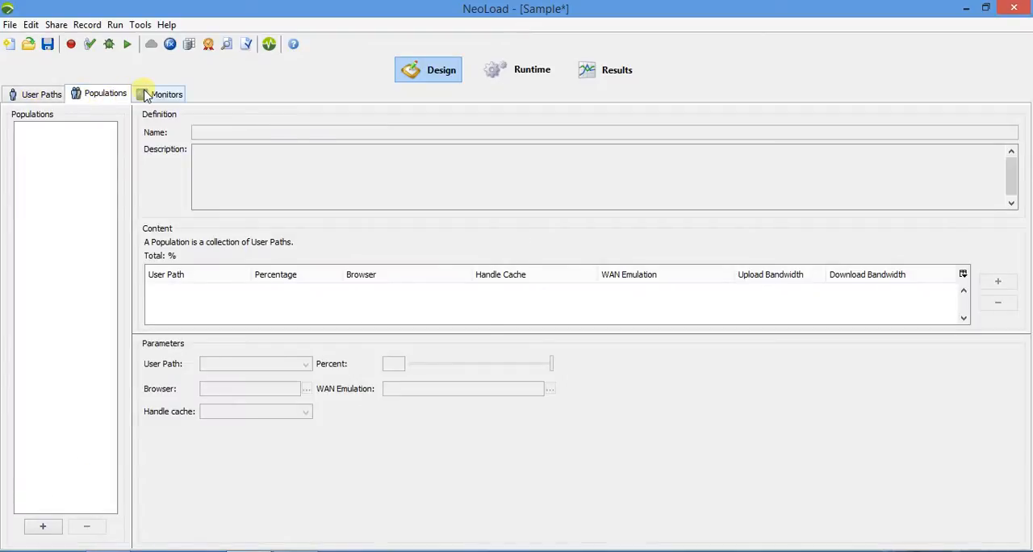
pyautogui.click(145, 94)
pyautogui.click(42, 94)
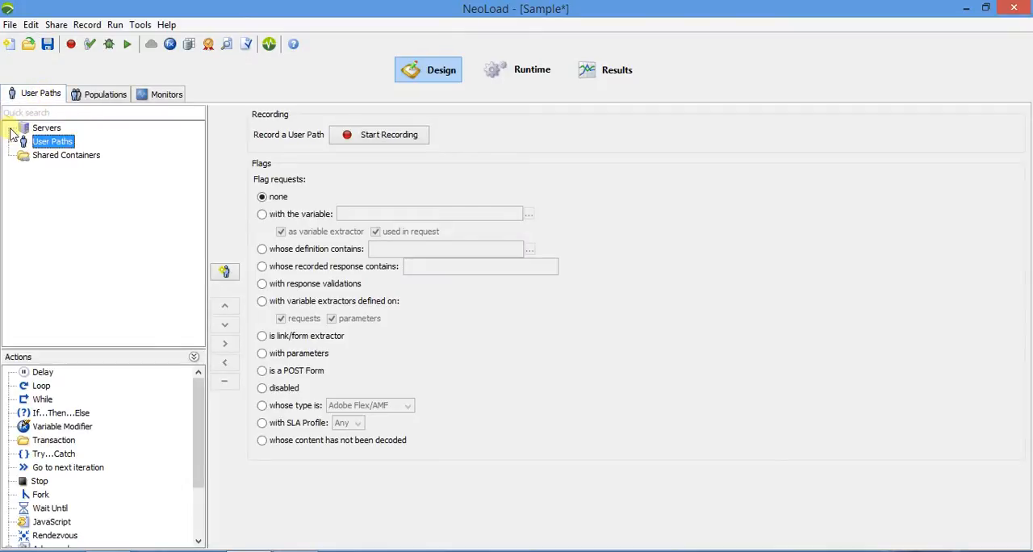
# Examine the Servers and User Paths nodes and the available Try...Catch and Loop actions.
pyautogui.click(33, 128)
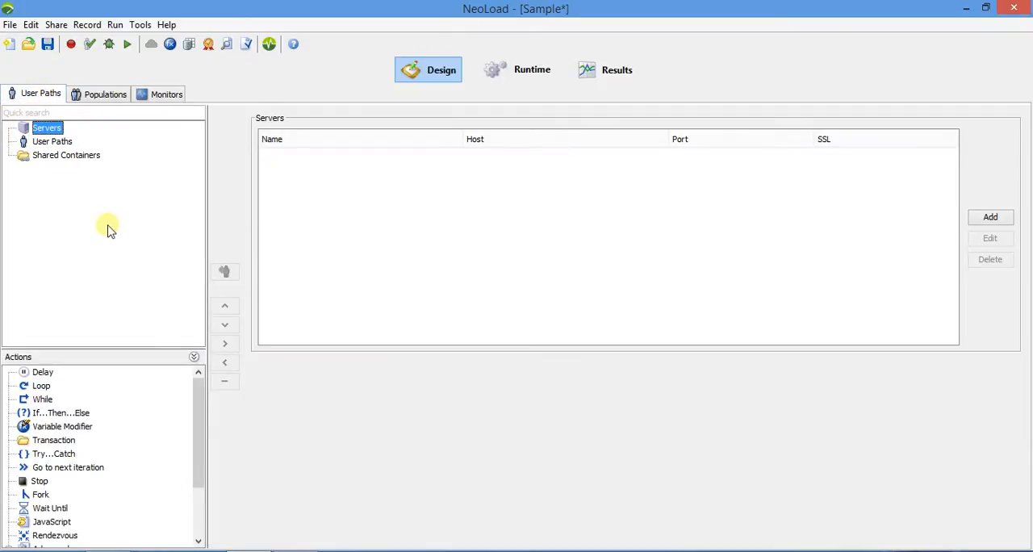
pyautogui.click(62, 143)
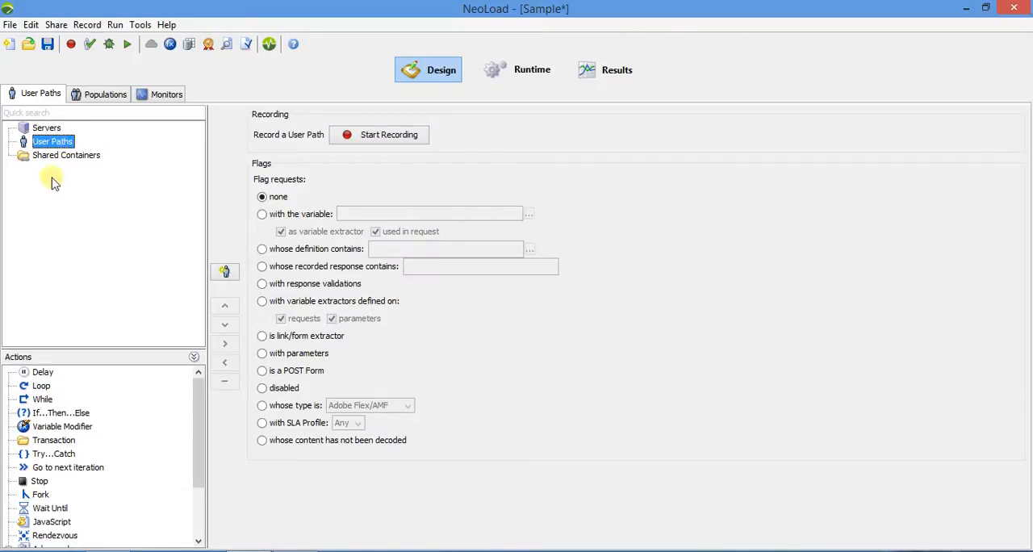
pyautogui.click(48, 130)
pyautogui.click(57, 143)
pyautogui.click(38, 456)
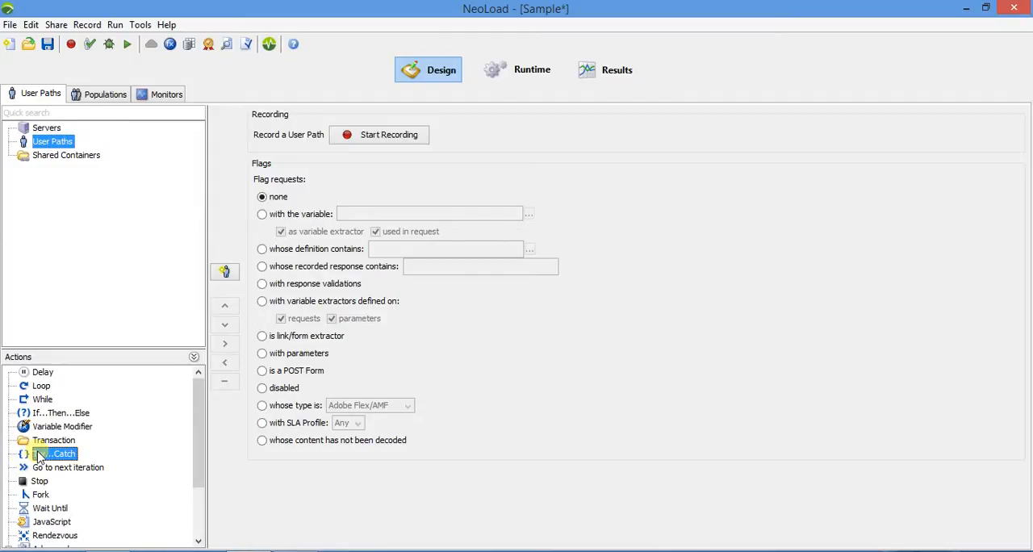
pyautogui.click(42, 387)
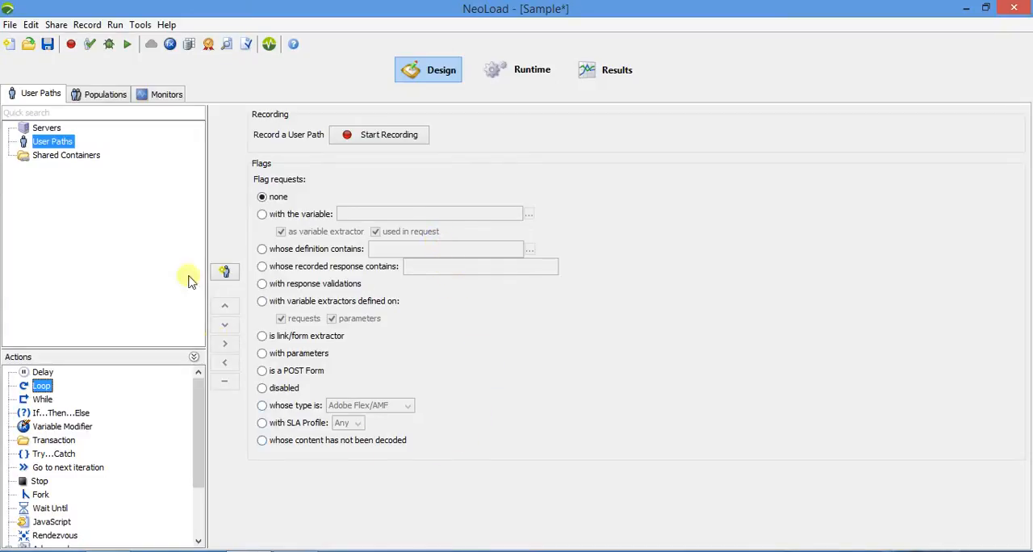
# Try the variable, definition and recorded-response flag options, and set the flagged requests to those with response validations.
pyautogui.click(282, 217)
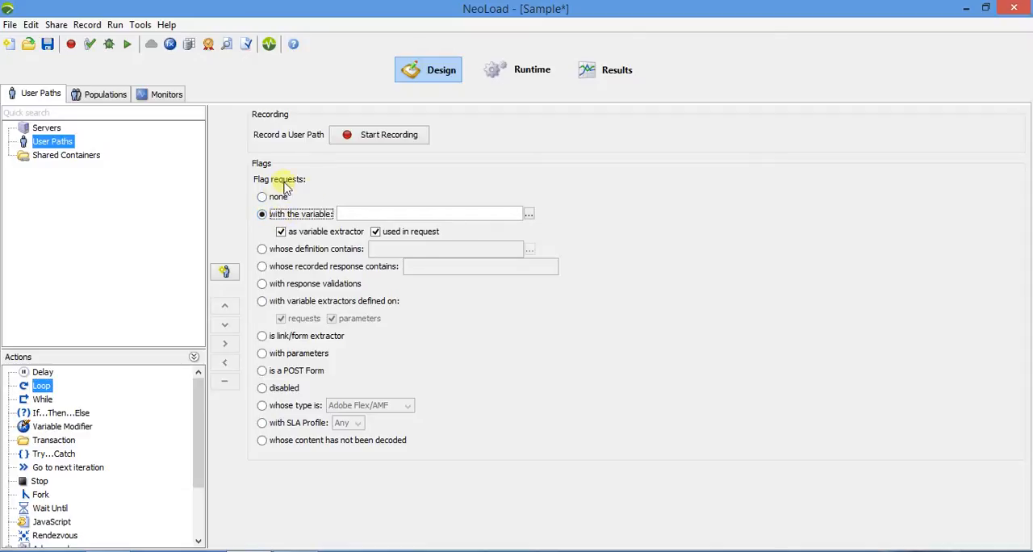
pyautogui.click(291, 257)
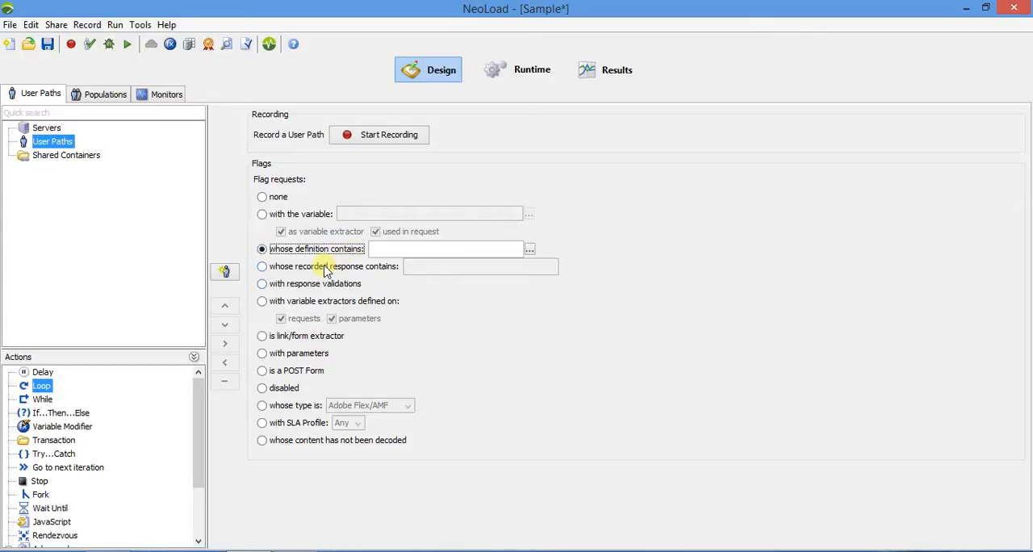
pyautogui.click(324, 266)
pyautogui.click(314, 285)
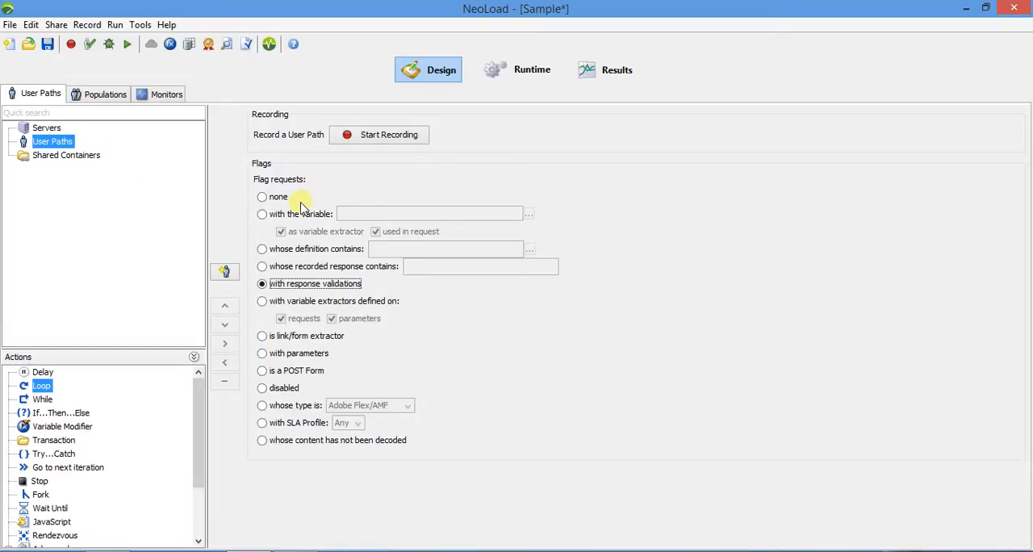
# Examine the population definition fields and the monitoring agents and monitored machines, and go back to the user paths.
pyautogui.click(80, 93)
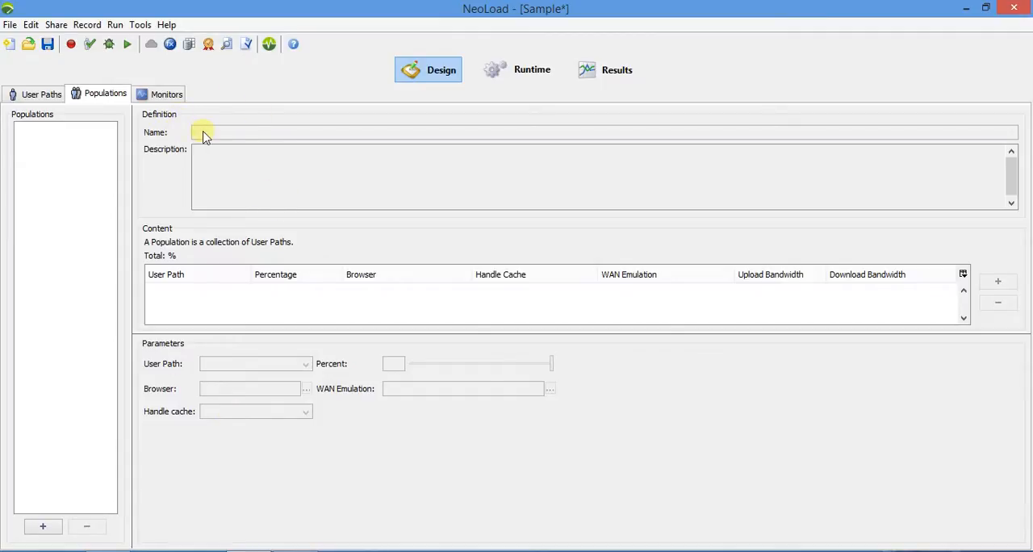
pyautogui.click(174, 95)
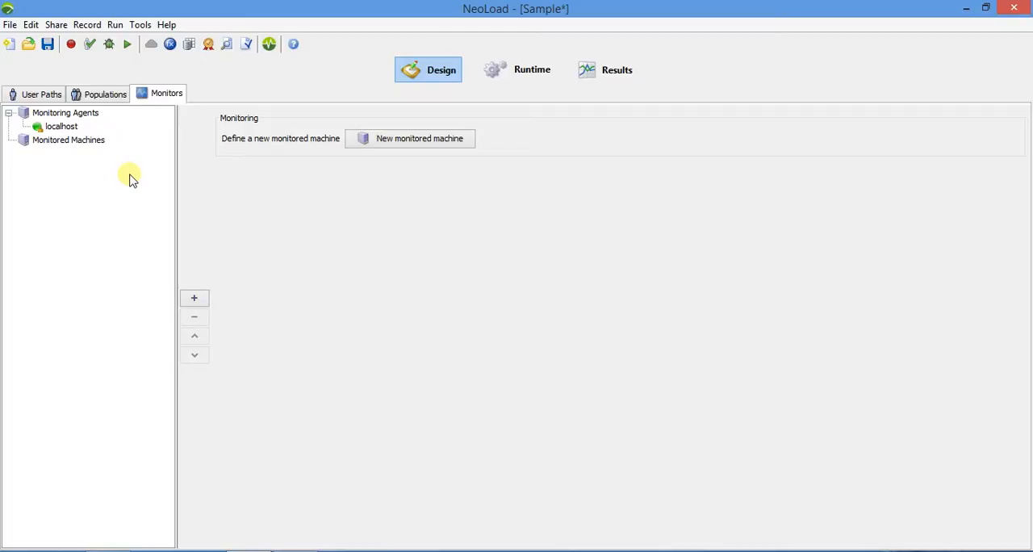
pyautogui.click(42, 94)
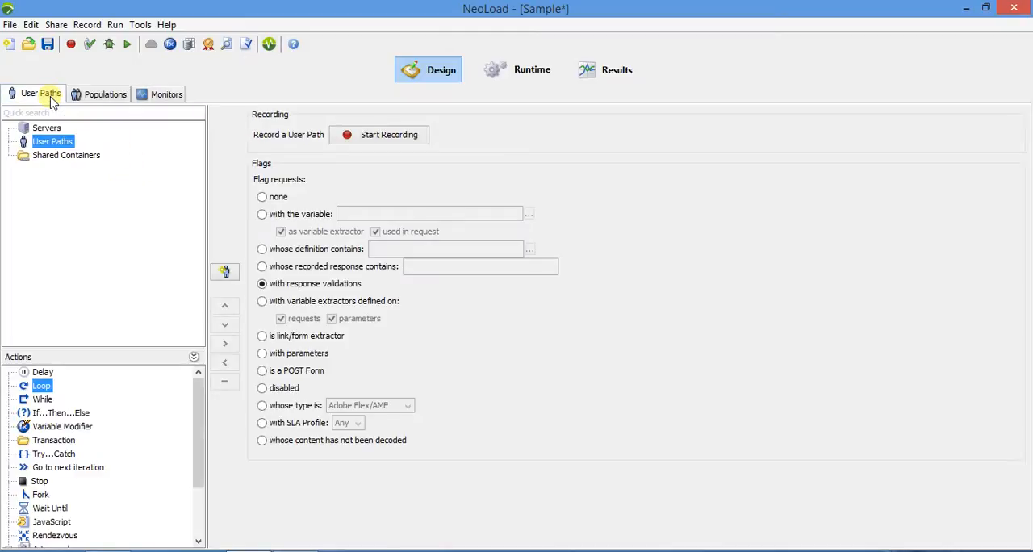
pyautogui.click(139, 94)
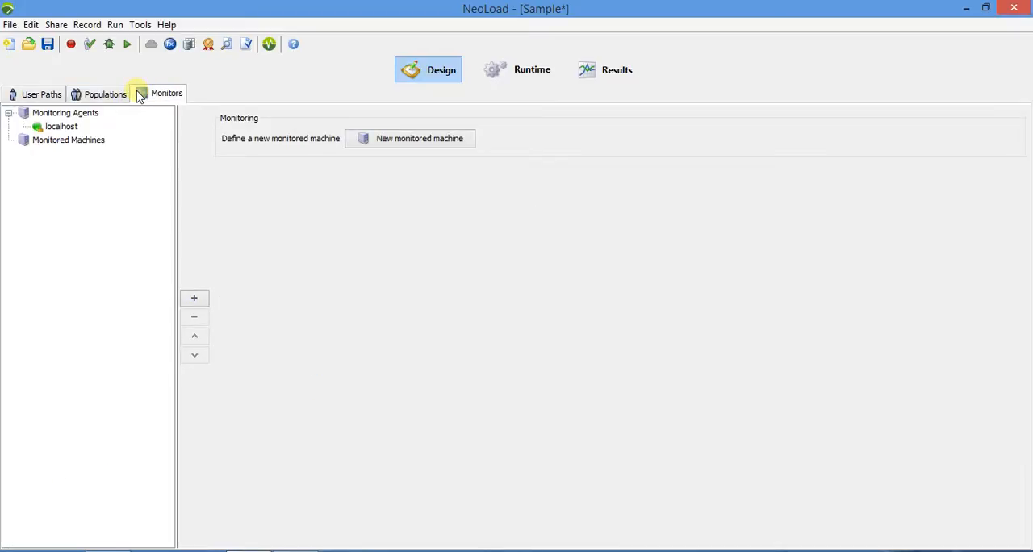
pyautogui.click(42, 94)
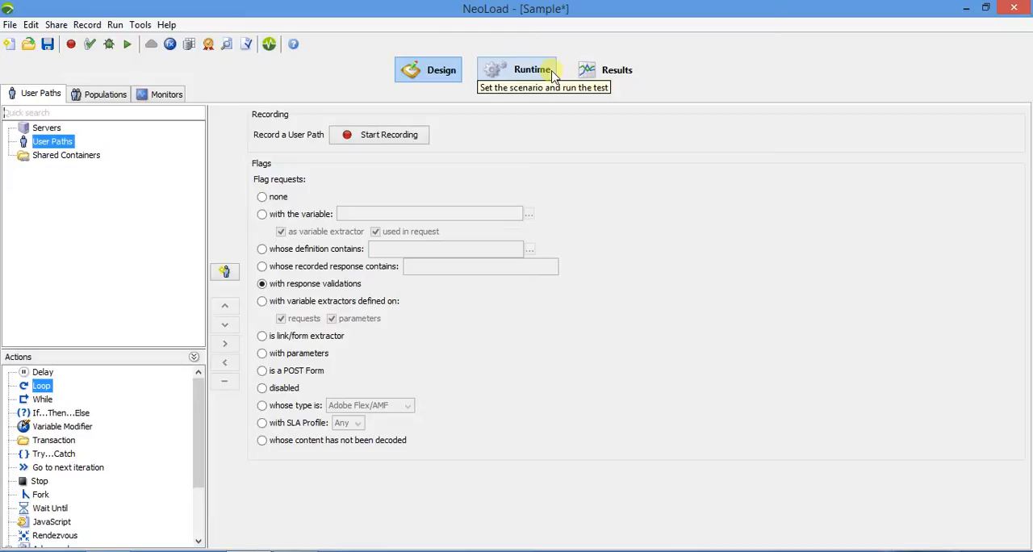
# Begin a new user path recording and name the user path User_Path.
pyautogui.click(386, 135)
pyautogui.click(412, 202)
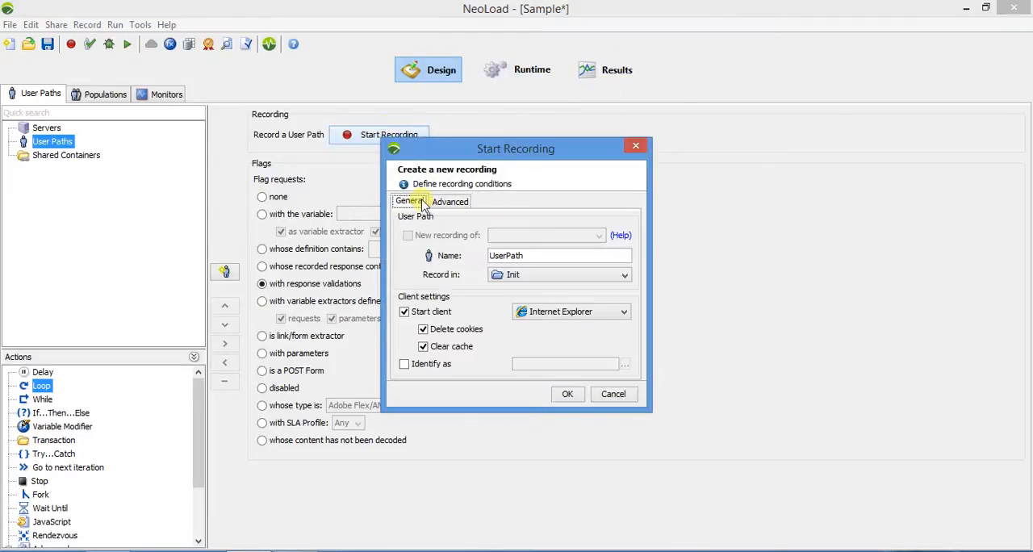
pyautogui.click(541, 261)
pyautogui.doubleClick(541, 262)
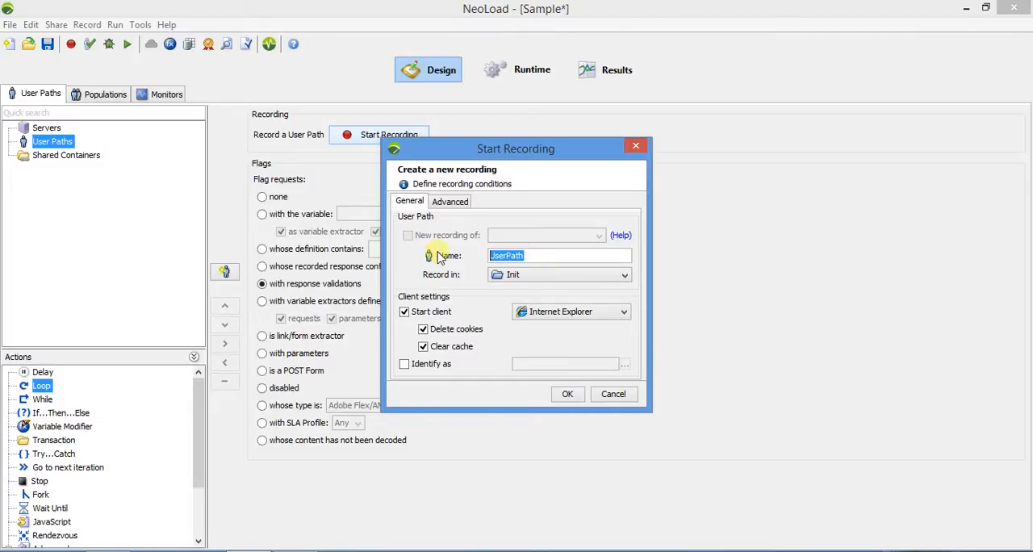
pyautogui.write('User_Path')
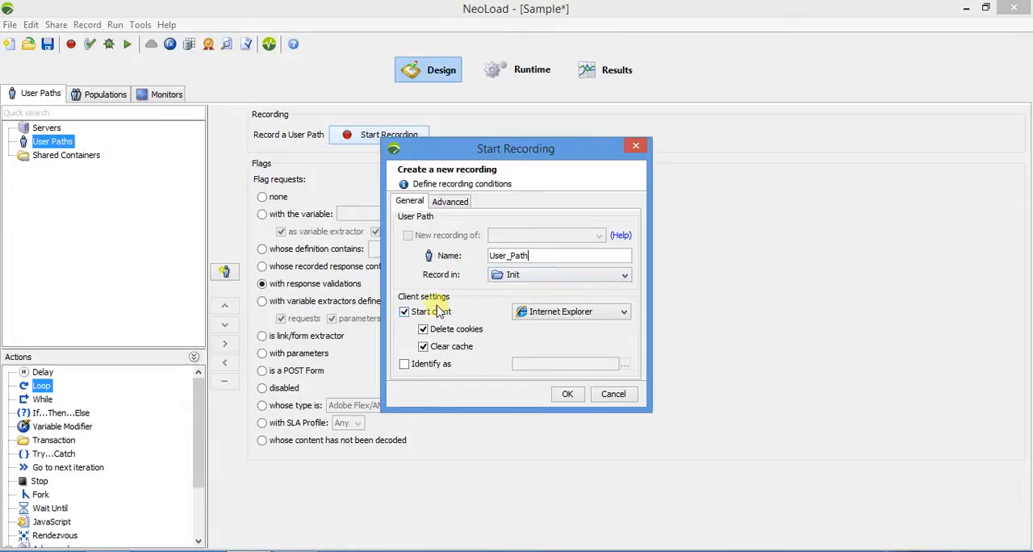
# Keep Internet Explorer as the client and HTTP/2 enabled, turn on network traffic logging, and start the recording.
pyautogui.click(559, 317)
pyautogui.click(561, 309)
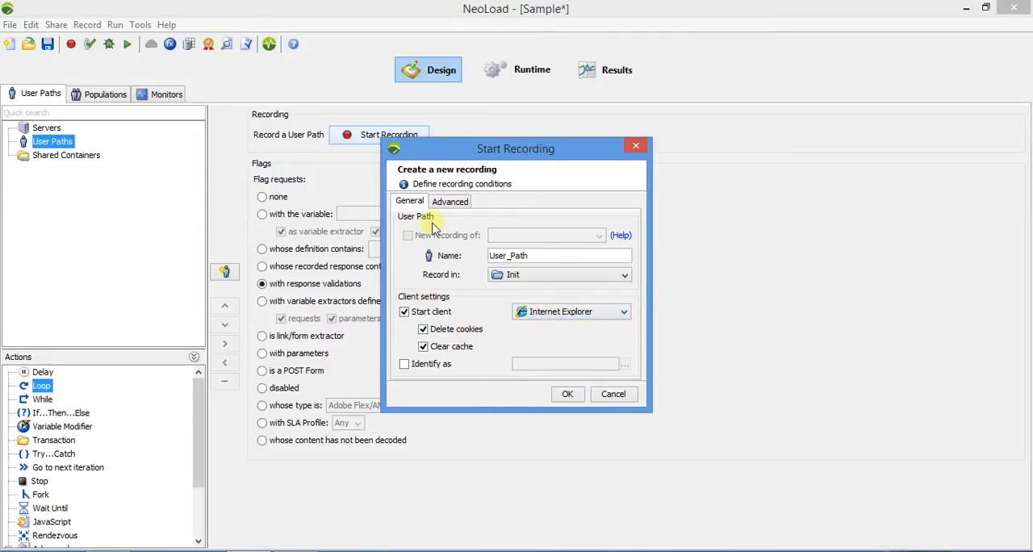
pyautogui.click(449, 202)
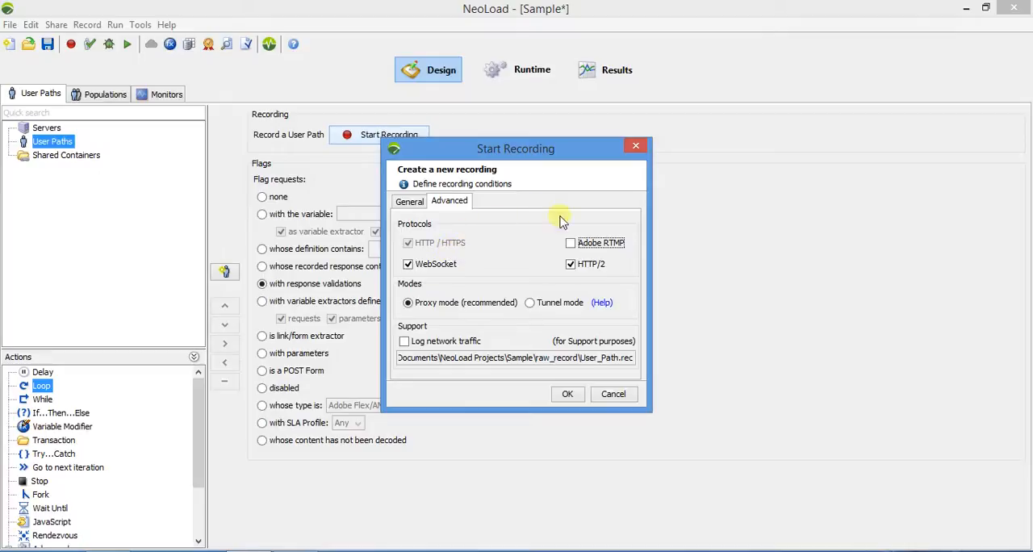
pyautogui.click(570, 267)
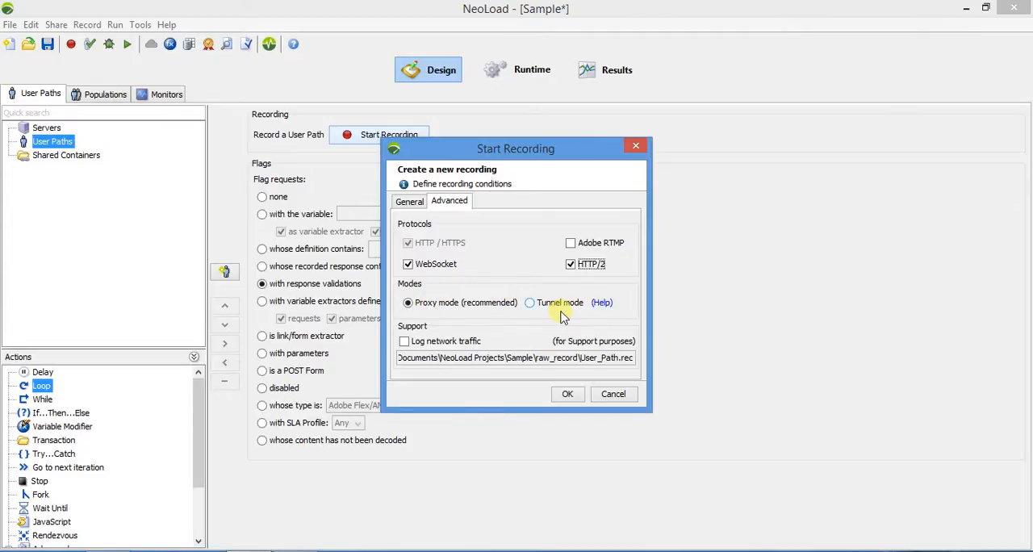
pyautogui.click(437, 345)
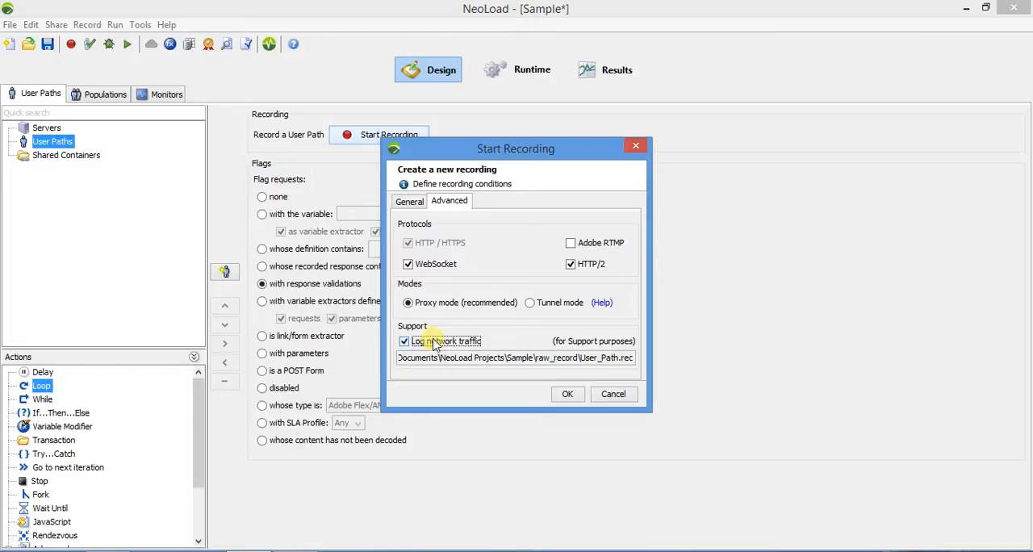
pyautogui.click(567, 395)
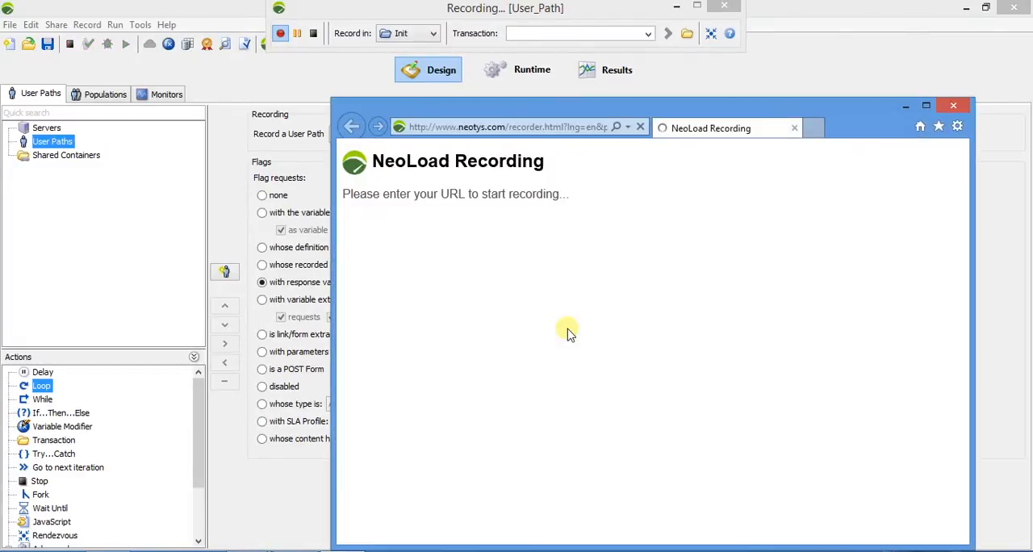
# Name the transaction Home Page in the running recording.
pyautogui.click(583, 37)
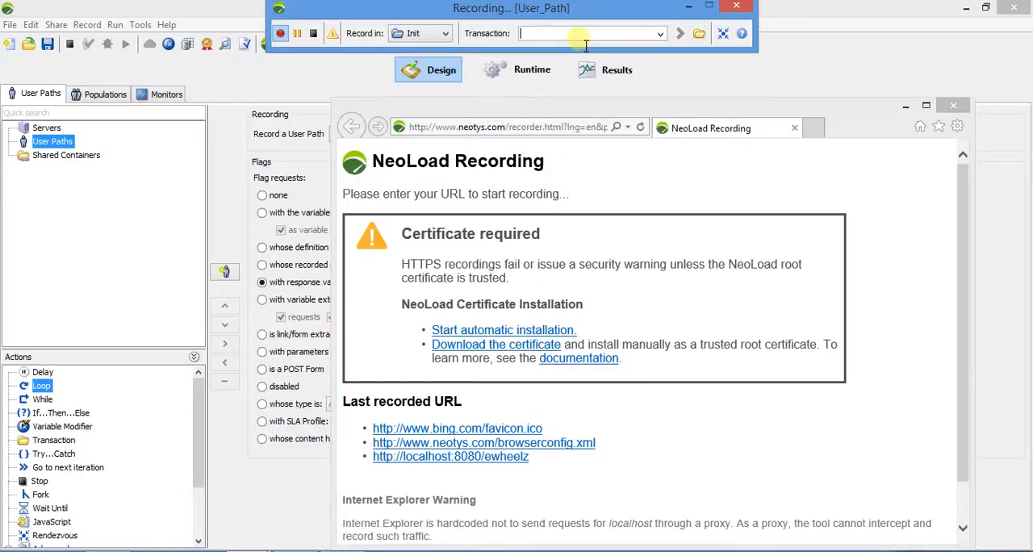
pyautogui.write('Home Page')
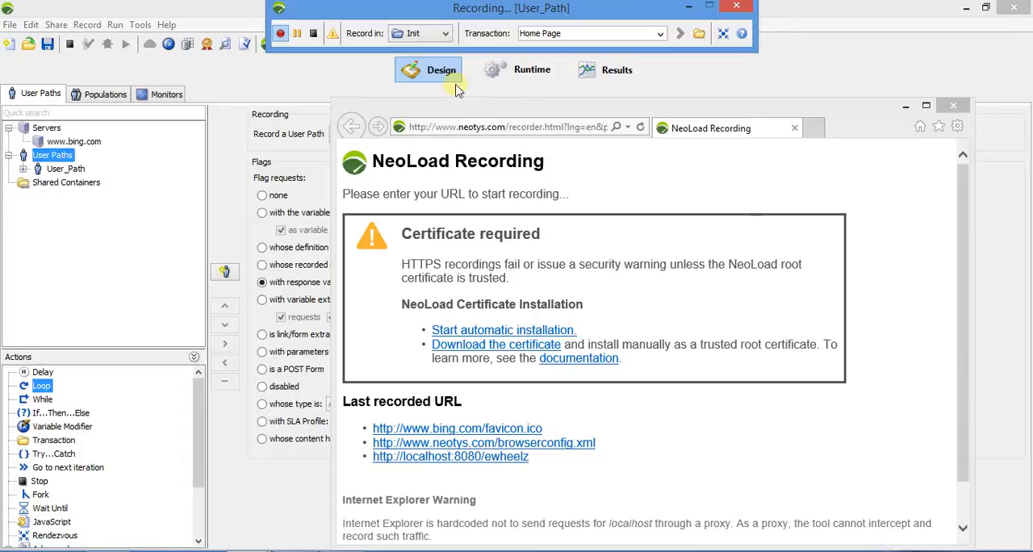
pyautogui.click(485, 129)
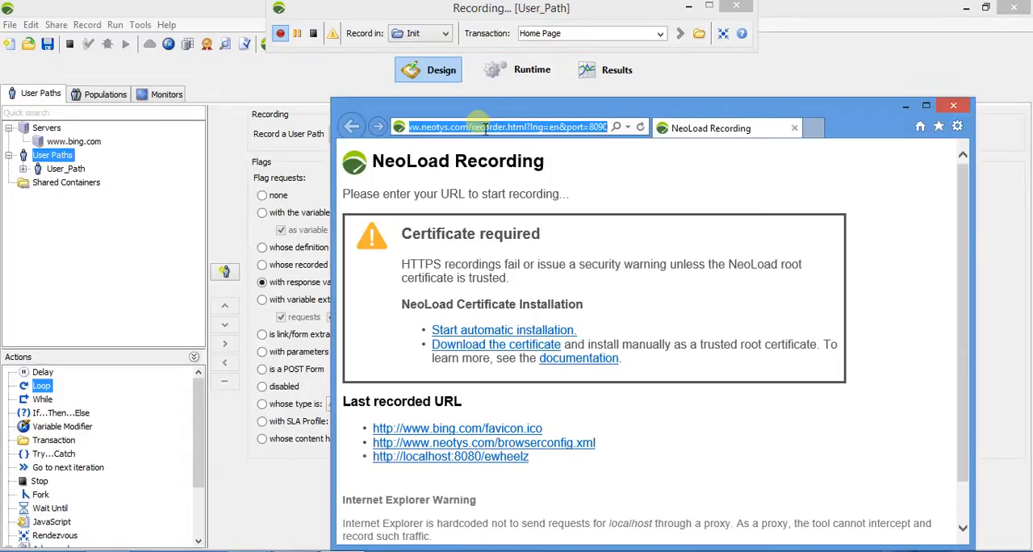
pyautogui.write('www.')
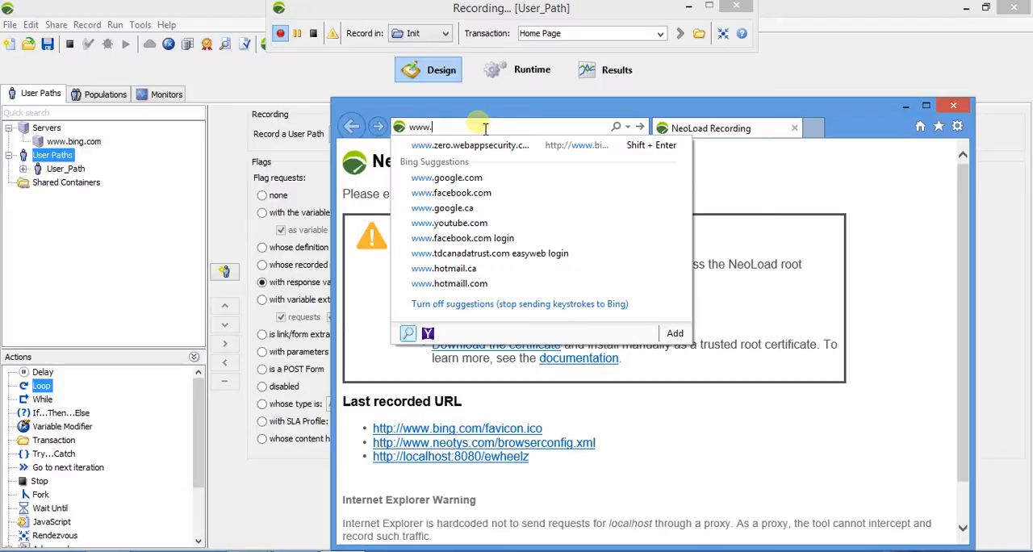
pyautogui.press('Down')
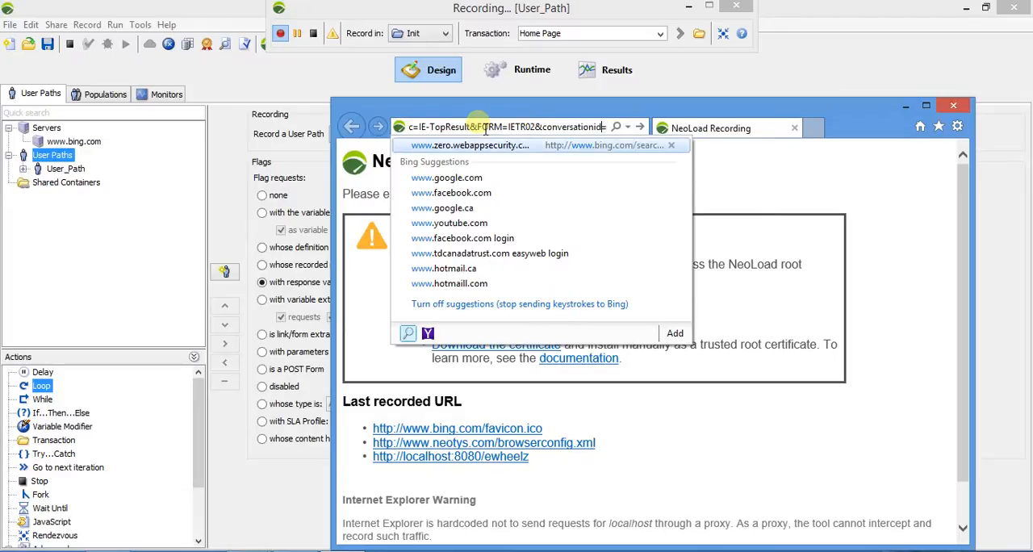
pyautogui.click(485, 127)
pyautogui.press('BackSpace')
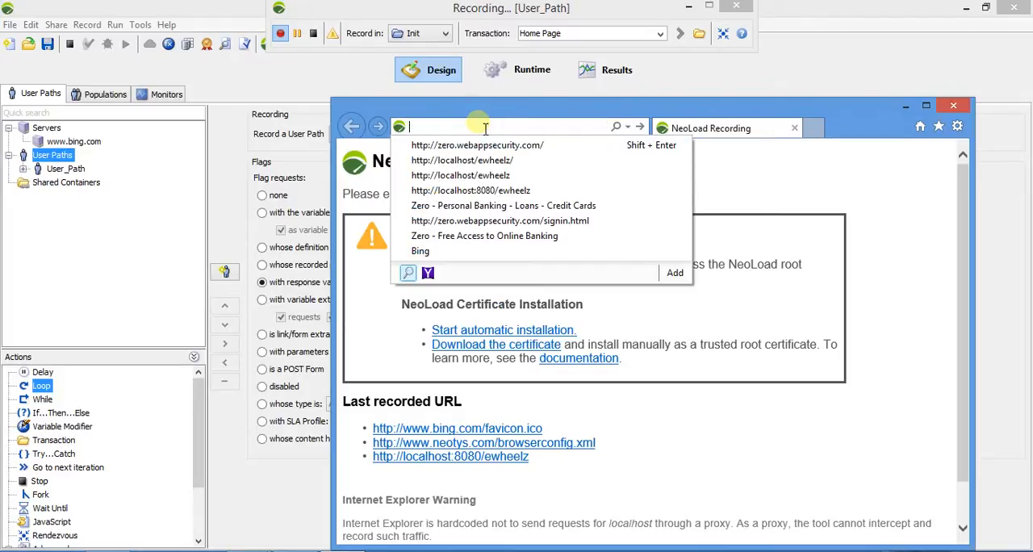
pyautogui.write('www.z')
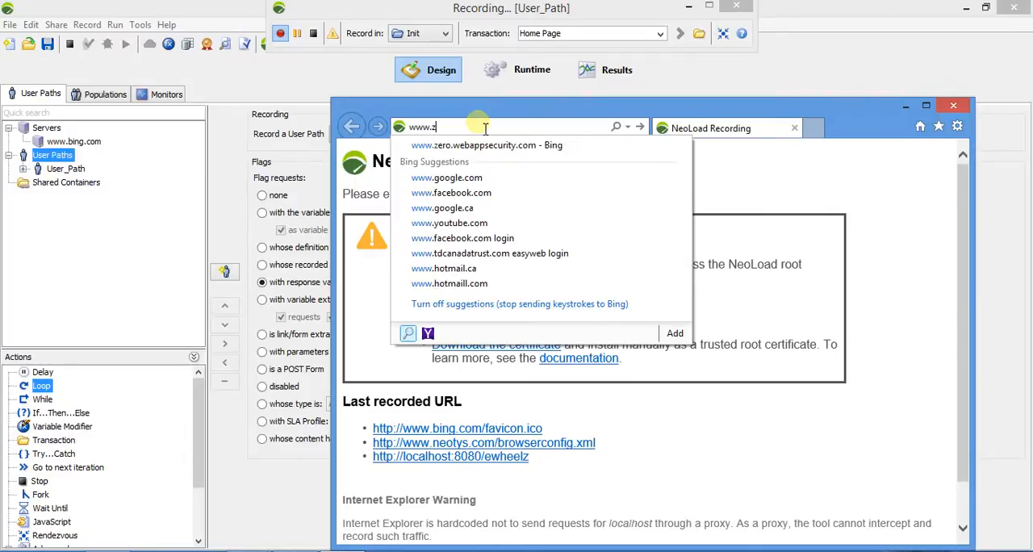
pyautogui.write('ero')
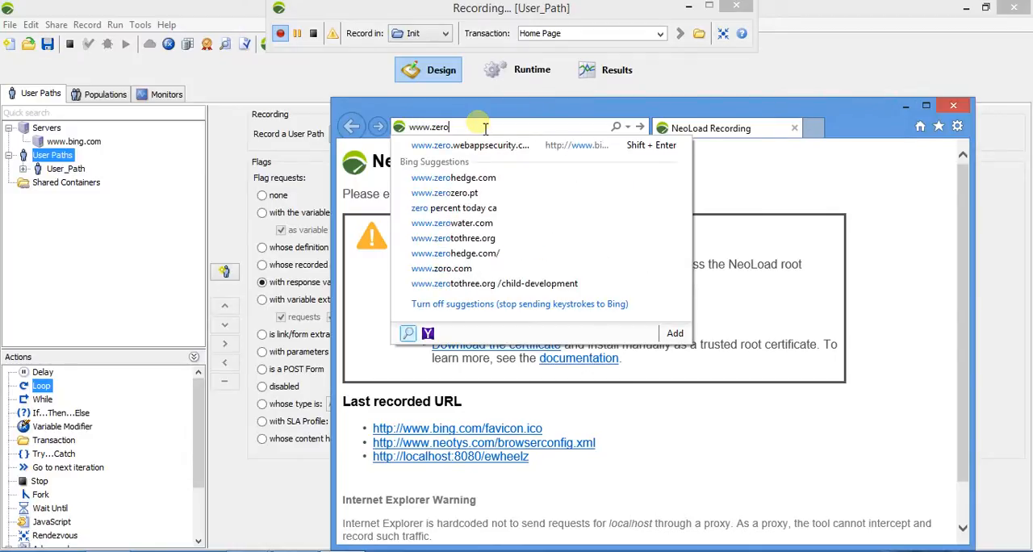
pyautogui.write('.webap')
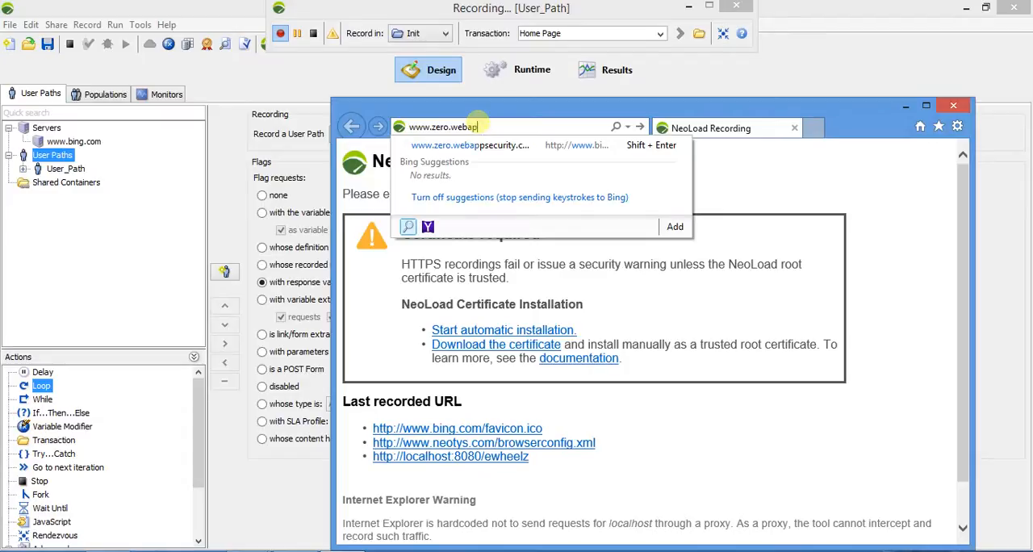
pyautogui.write('psecurity.co')
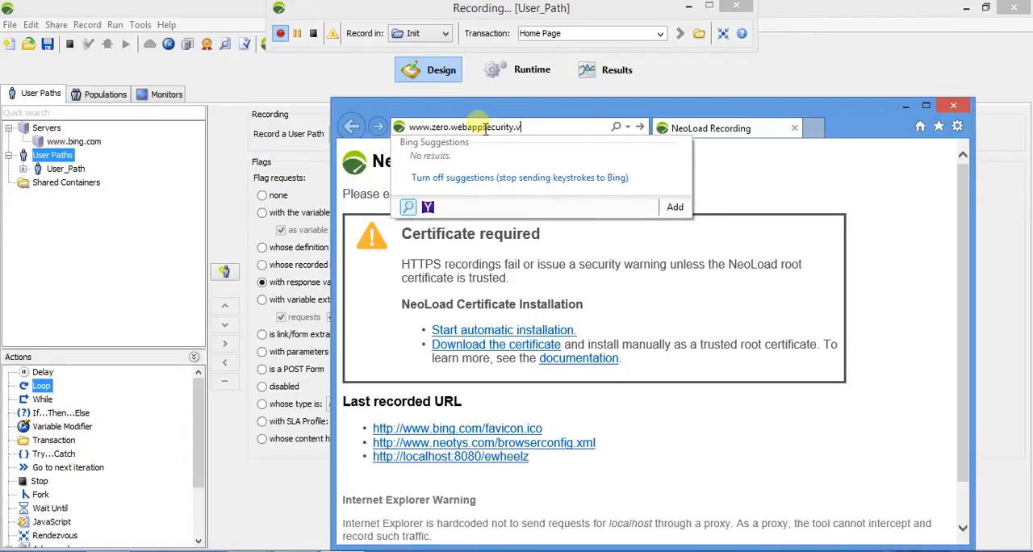
pyautogui.write('m')
pyautogui.press('Return')
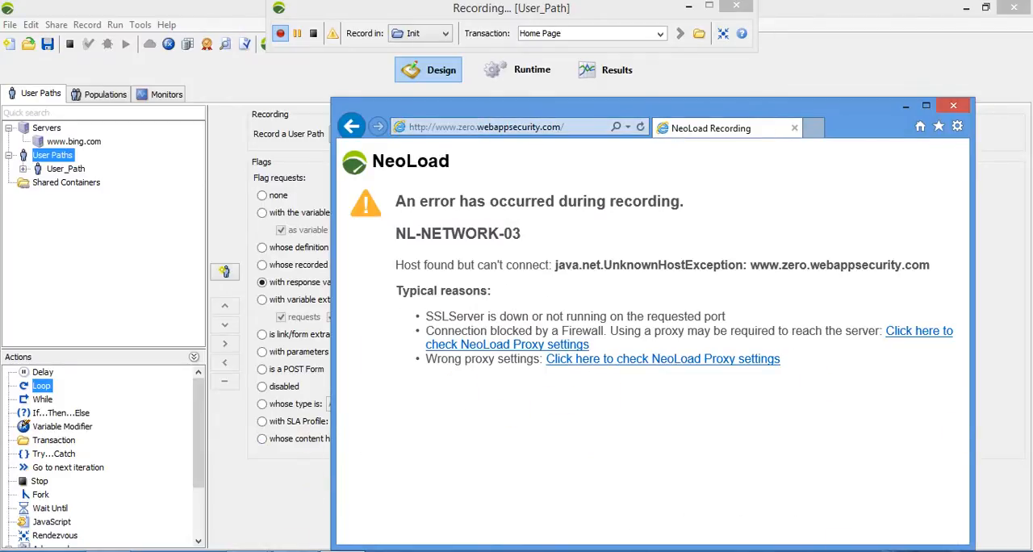
pyautogui.hotkey('alt', 'Tab')
pyautogui.rightClick(917, 473)
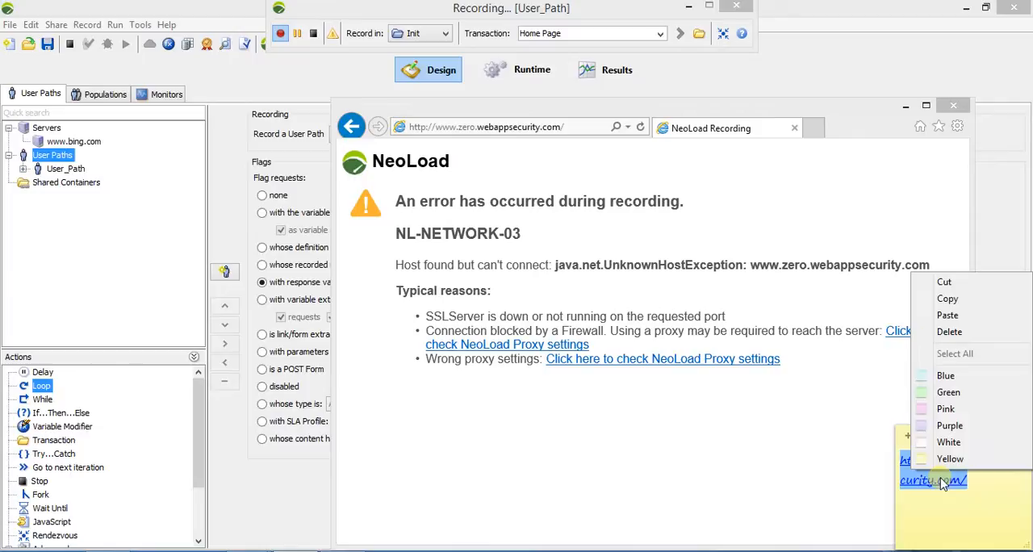
pyautogui.click(947, 300)
pyautogui.click(458, 131)
pyautogui.click(480, 129)
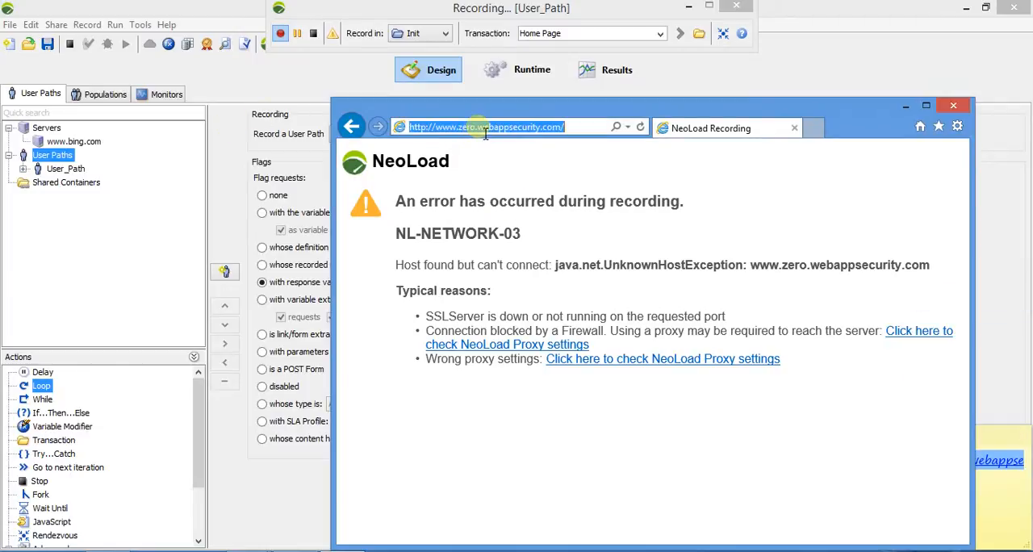
pyautogui.hotkey('ctrl', 'v')
pyautogui.press('Return')
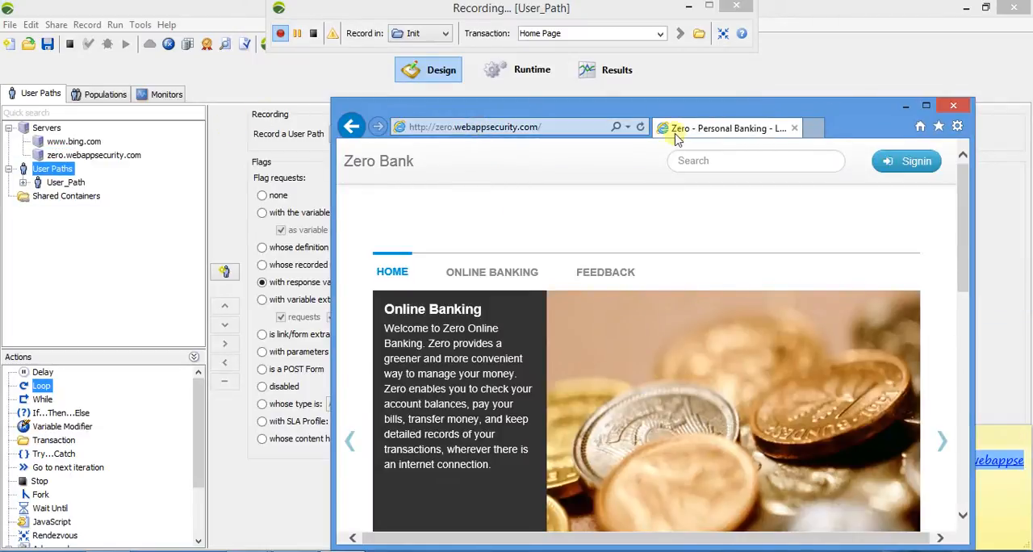
pyautogui.click(926, 106)
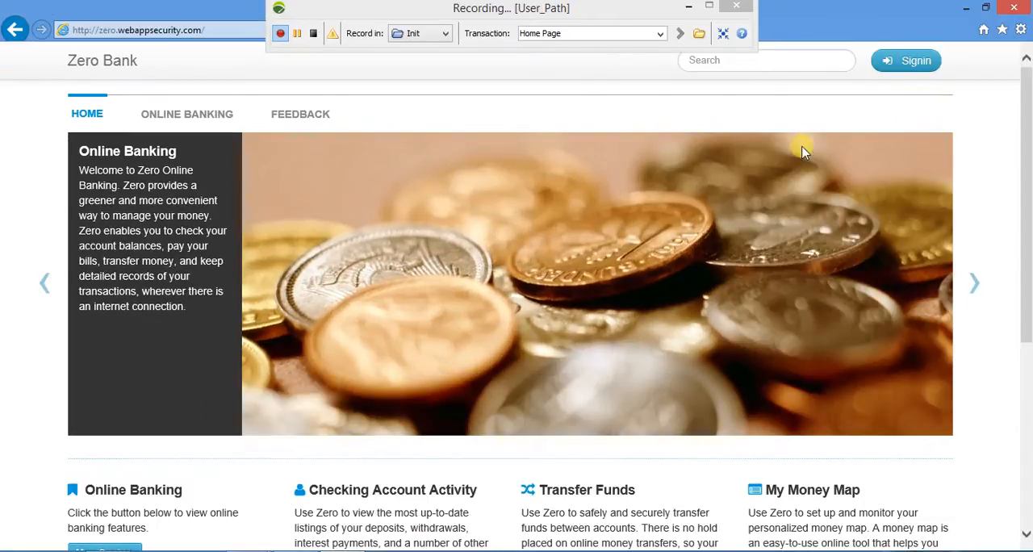
# Browse the Zero Bank home page, the Online Banking page and the Feedback page within the Home Page transaction.
pyautogui.scroll(-4, 197, 234)
pyautogui.scroll(4, 198, 234)
pyautogui.click(179, 118)
pyautogui.scroll(-2, 194, 136)
pyautogui.scroll(2, 218, 128)
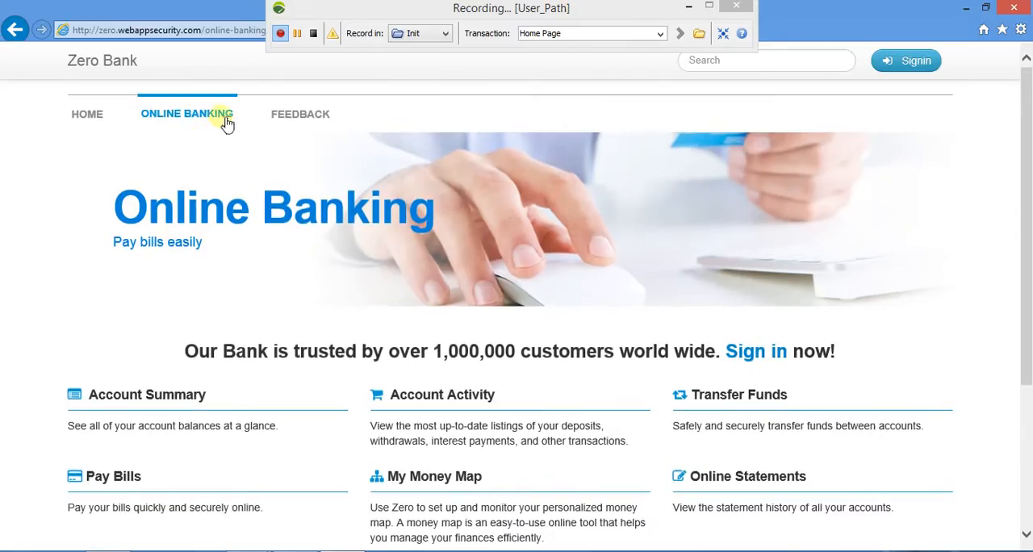
pyautogui.click(281, 116)
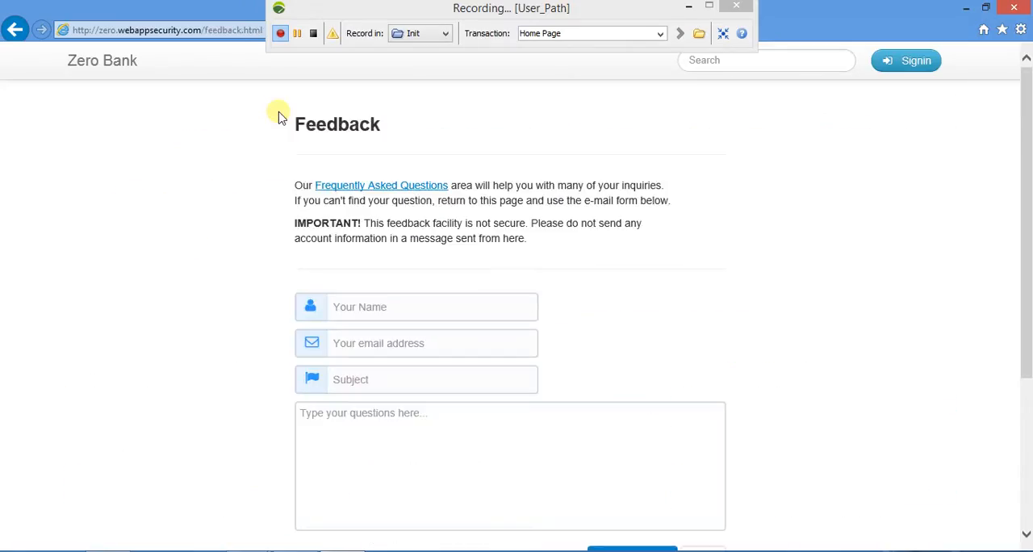
# Switch the recording to the Actions container and name the transaction Submit Feedback.
pyautogui.click(567, 33)
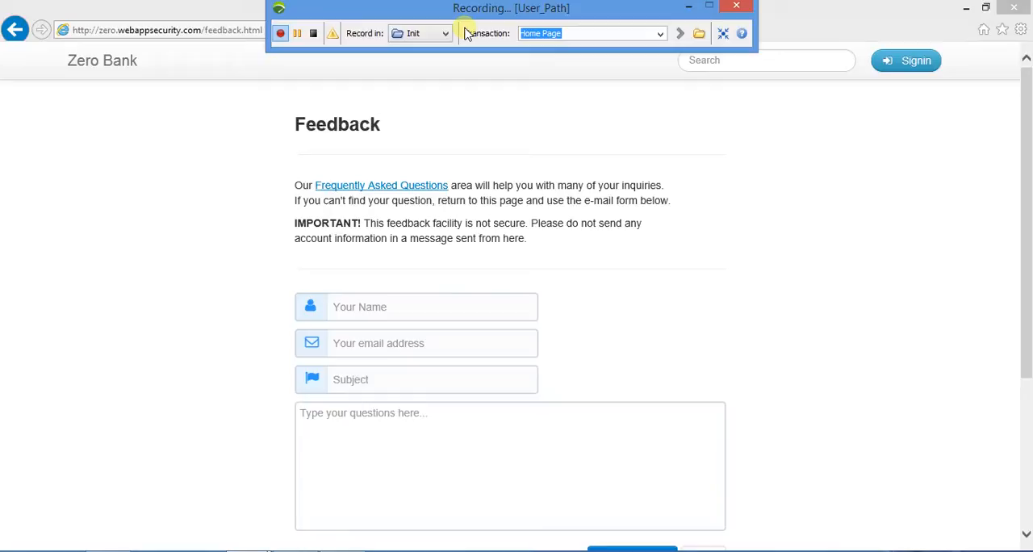
pyautogui.click(444, 33)
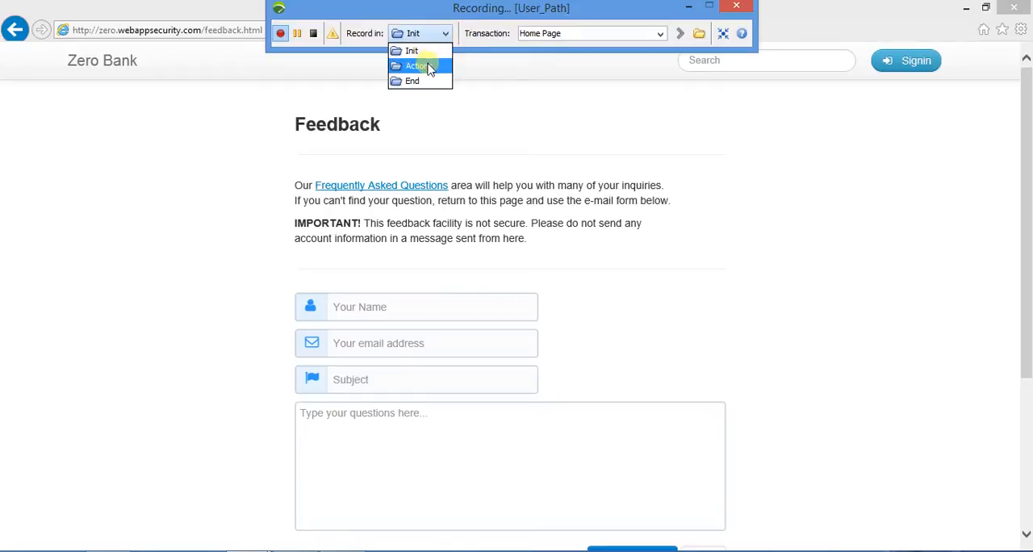
pyautogui.click(428, 60)
pyautogui.click(579, 37)
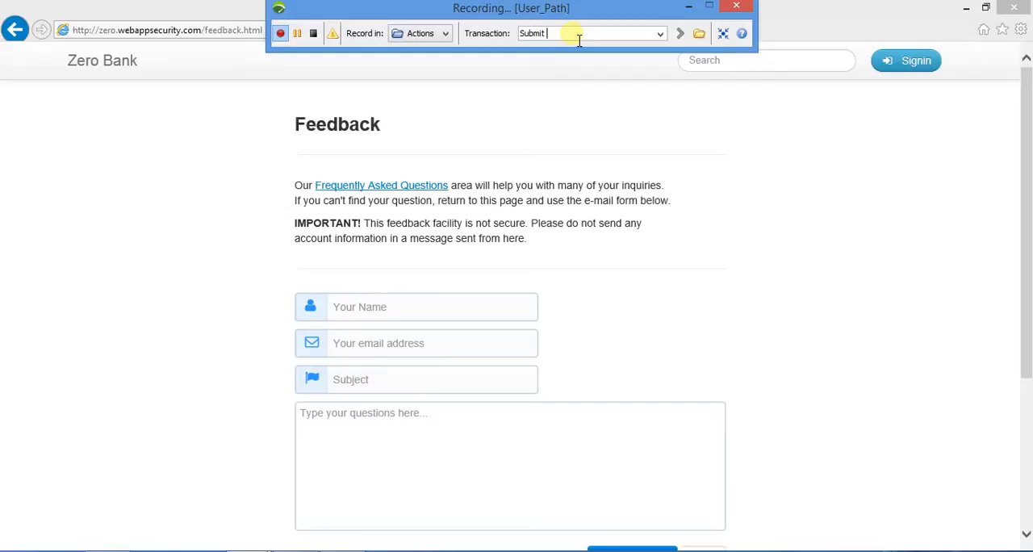
pyautogui.write('Submit Feedback')
# Fill in the sender's name and e-mail address on the feedback form.
pyautogui.click(420, 316)
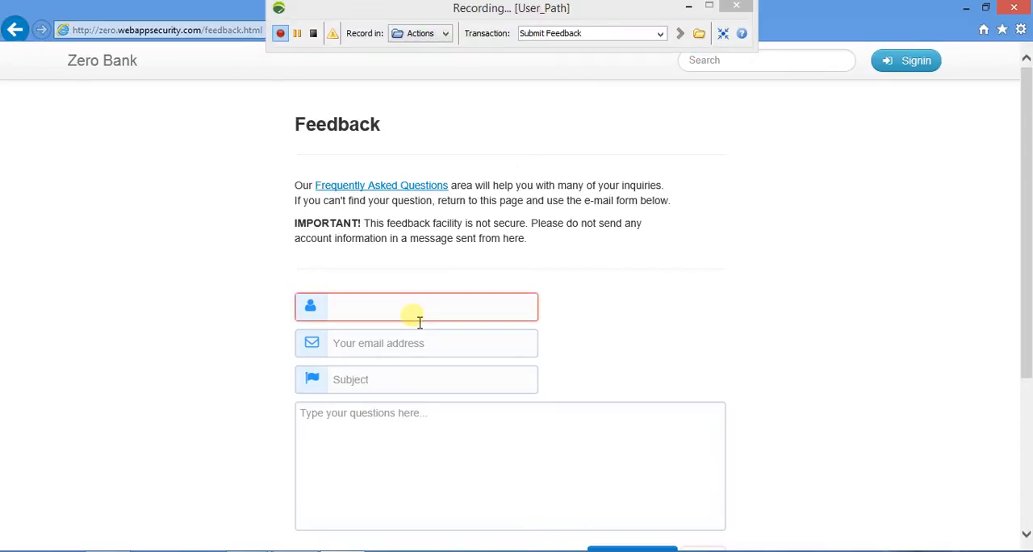
pyautogui.write('Rob')
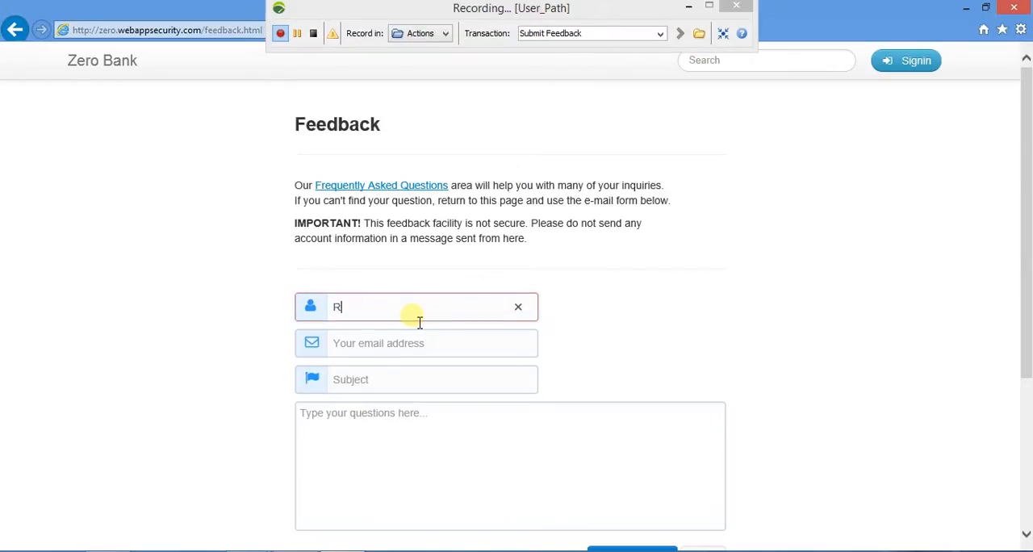
pyautogui.press('BackSpace')
pyautogui.write('hit')
pyautogui.press('Tab')
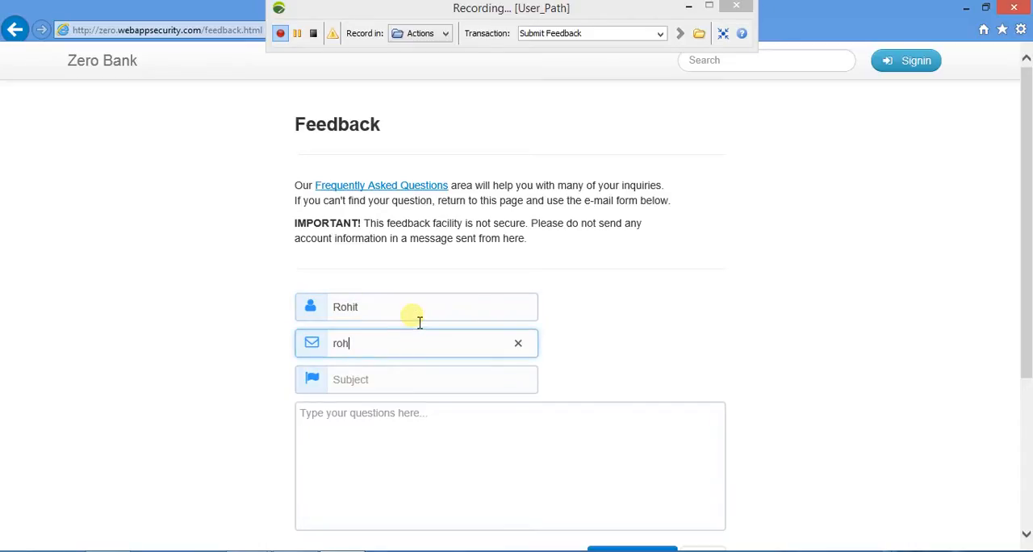
# Enter "How to create an account" as the feedback subject.
pyautogui.press('Tab')
pyautogui.write('Ho')
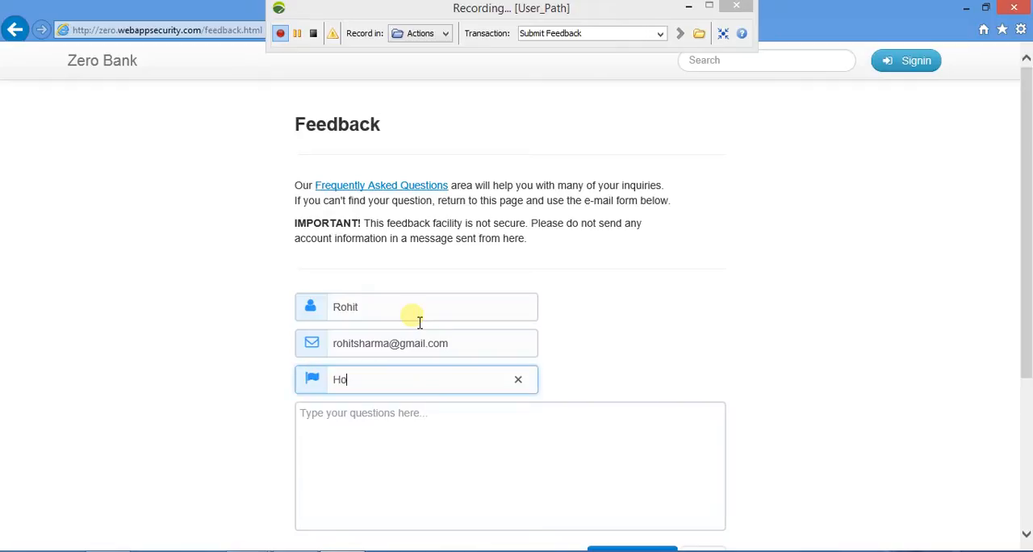
pyautogui.write('w to create a acc')
pyautogui.press('BackSpace')
pyautogui.press('BackSpace')
pyautogui.write('n acco')
# Enter the question "How many documents are needed to apply to account in this bank" and send the feedback message.
pyautogui.press('Tab')
pyautogui.write('How are')
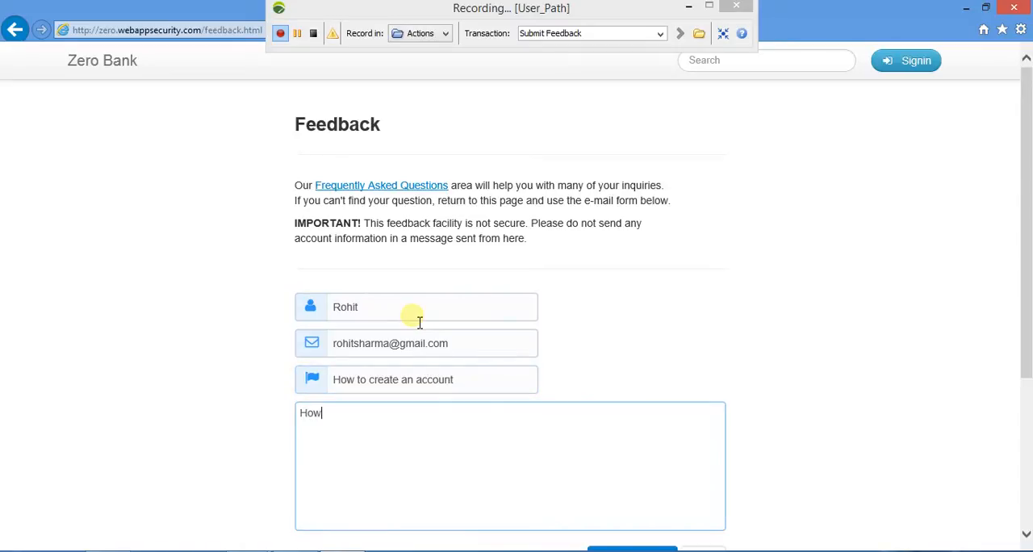
pyautogui.press('BackSpace')
pyautogui.press('BackSpace')
pyautogui.press('BackSpace')
pyautogui.write('many documents are ne')
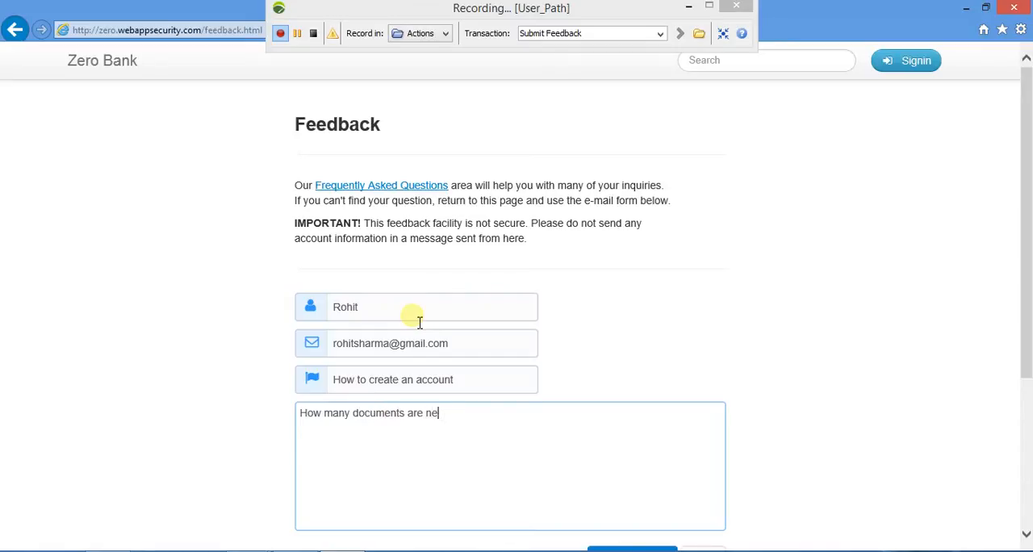
pyautogui.write('eded to')
pyautogui.write(' create')
pyautogui.press('BackSpace')
pyautogui.press('BackSpace')
pyautogui.press('BackSpace')
pyautogui.press('BackSpace')
pyautogui.press('BackSpace')
pyautogui.write('aply to account')
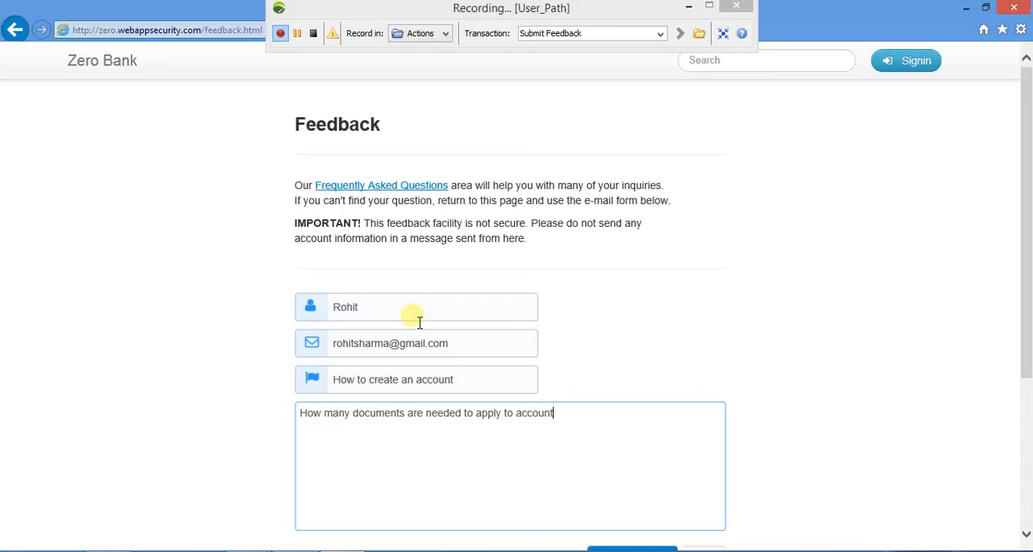
pyautogui.write(' in this abo')
pyautogui.press('BackSpace')
pyautogui.press('BackSpace')
pyautogui.press('BackSpace')
pyautogui.write('bank')
pyautogui.scroll(-2, 727, 218)
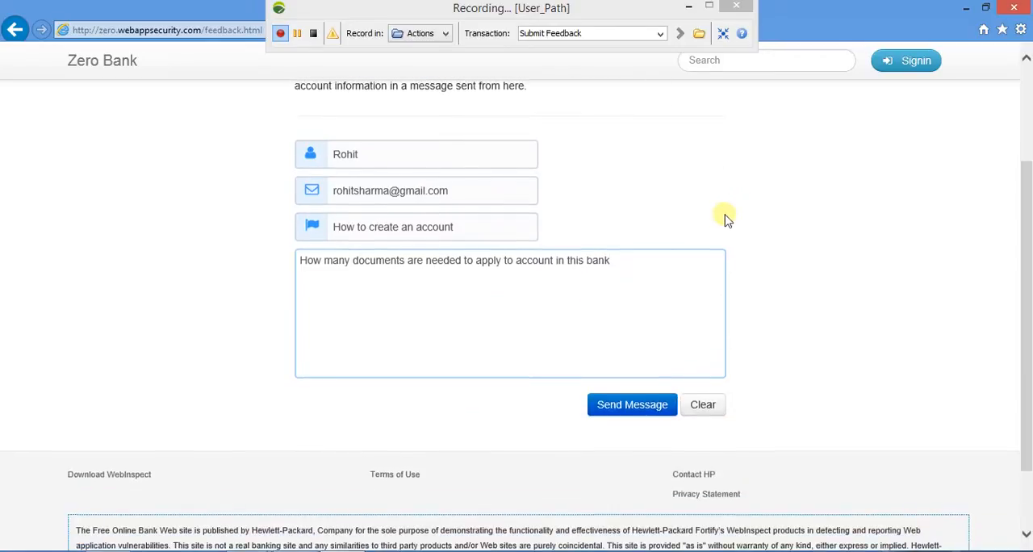
pyautogui.click(634, 406)
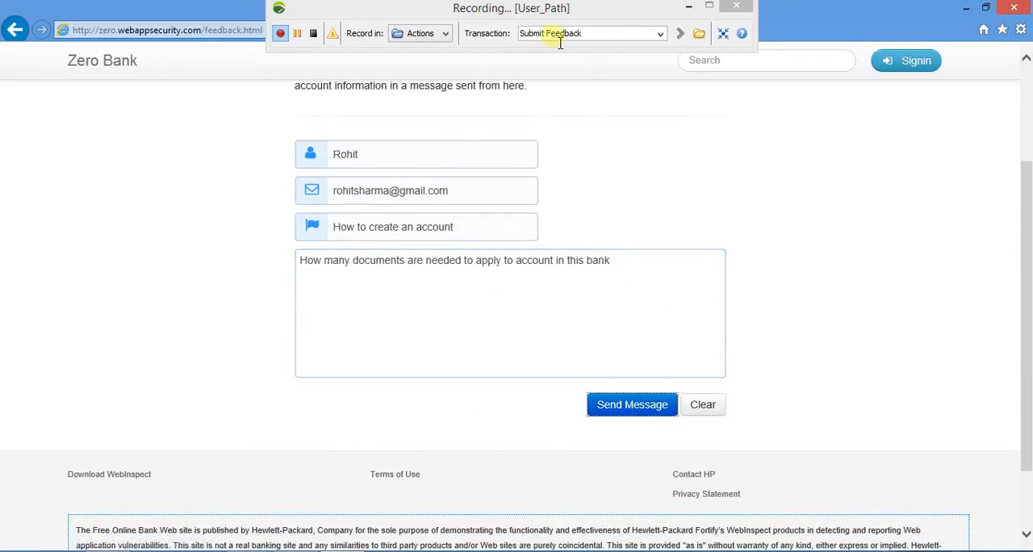
# Name the transaction Login and open the Zero Bank sign-in page.
pyautogui.click(602, 36)
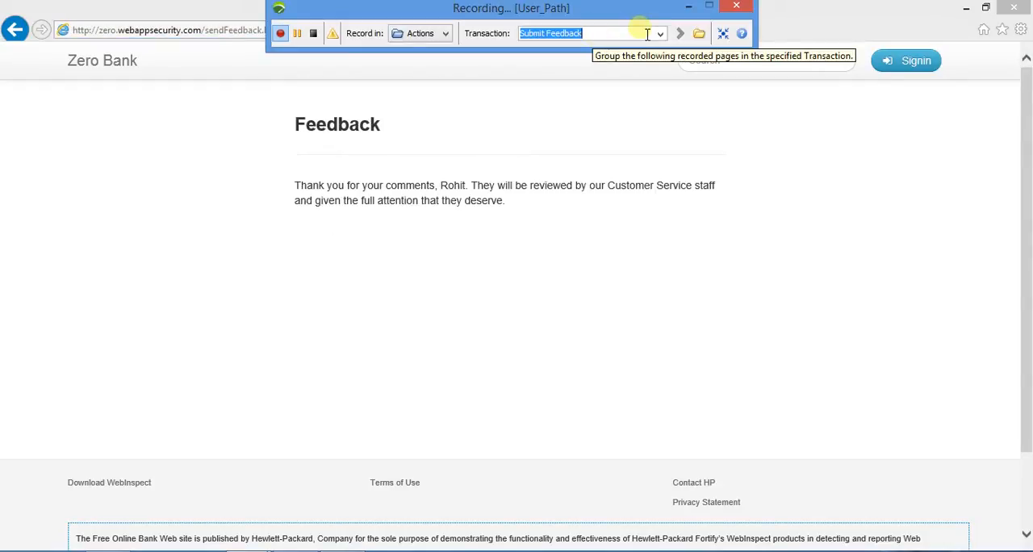
pyautogui.press('BackSpace')
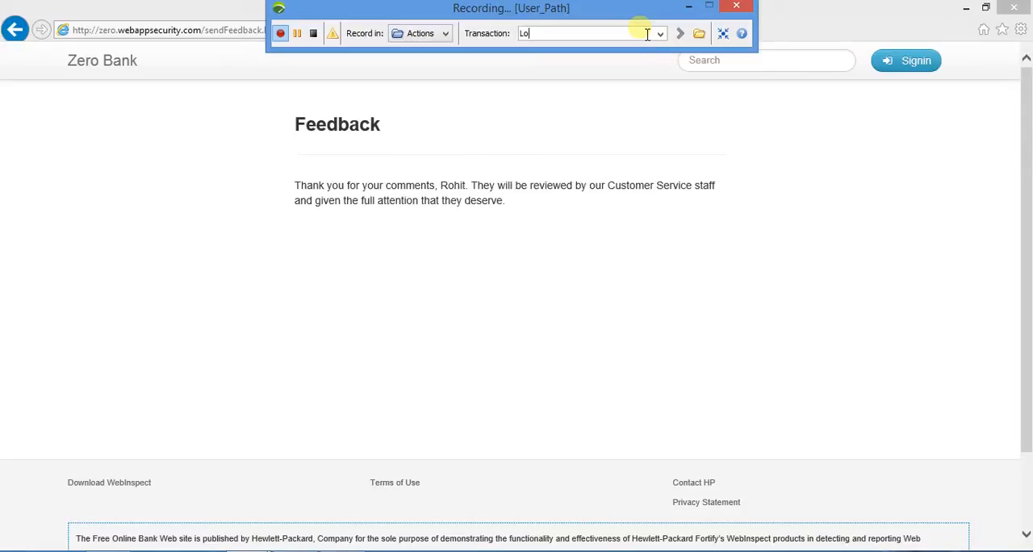
pyautogui.click(897, 60)
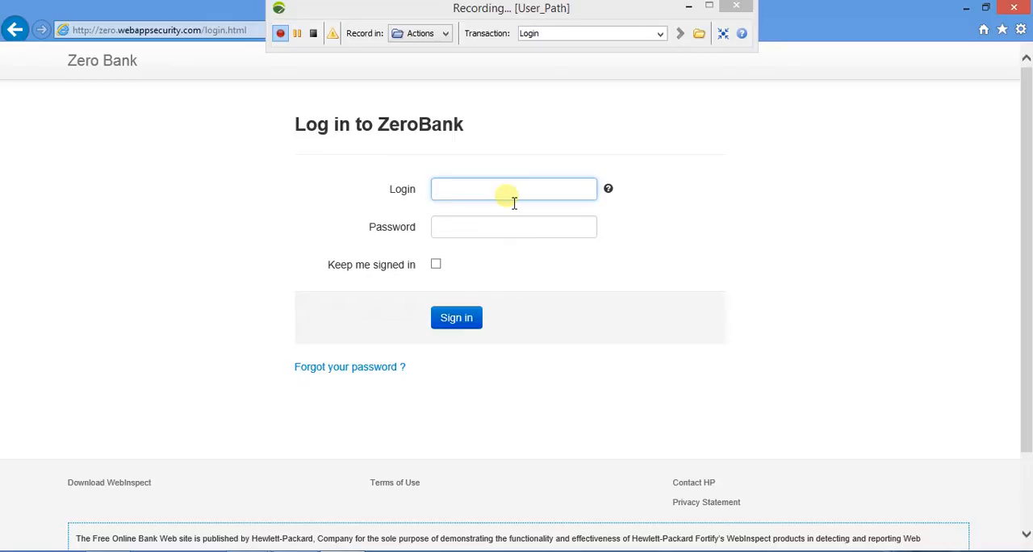
# Enter username as the login and fill in the account password on the ZeroBank login form.
pyautogui.write('username')
pyautogui.press('Tab')
pyautogui.write('password')
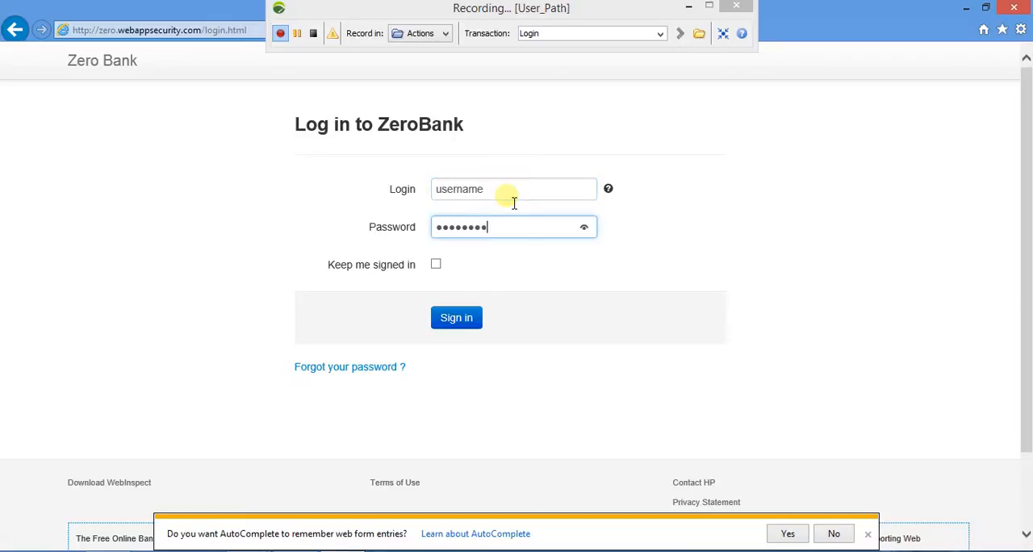
# Name the transaction Sign and submit the ZeroBank login form.
pyautogui.click(631, 37)
pyautogui.write('Su')
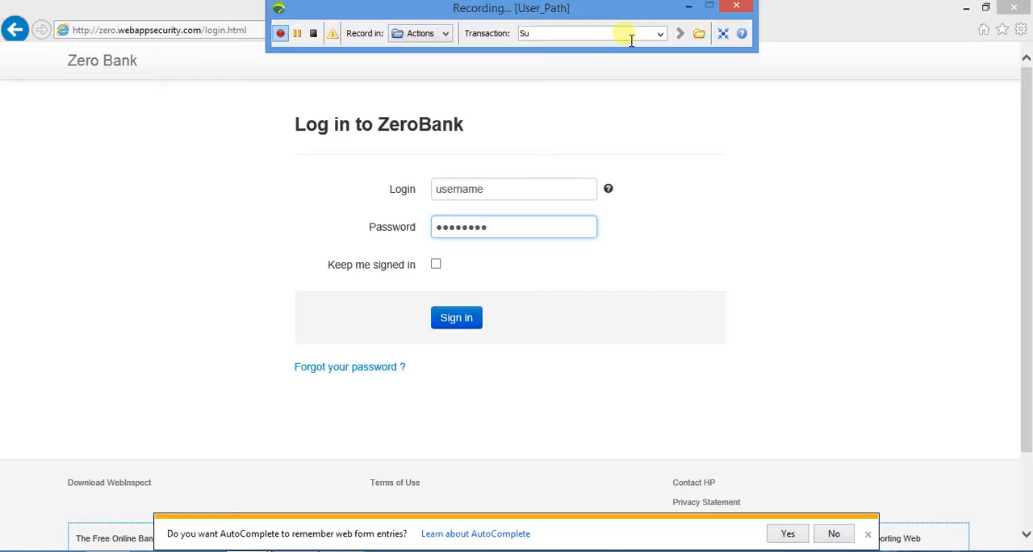
pyautogui.write('gn')
pyautogui.click(458, 328)
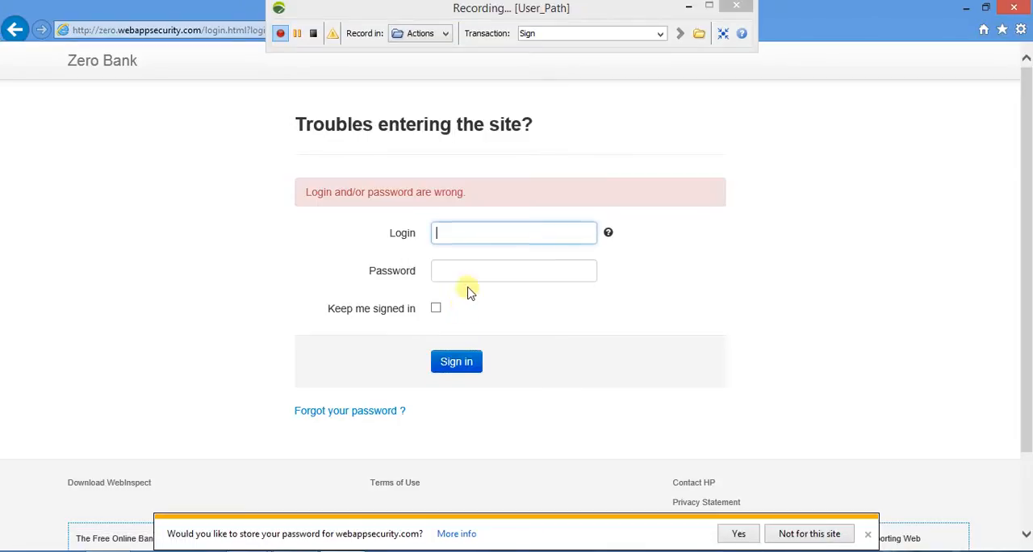
# Name the transaction Valid Sign and enter username as the login on the Zero Bank sign-in form.
pyautogui.click(582, 37)
pyautogui.write('Valid')
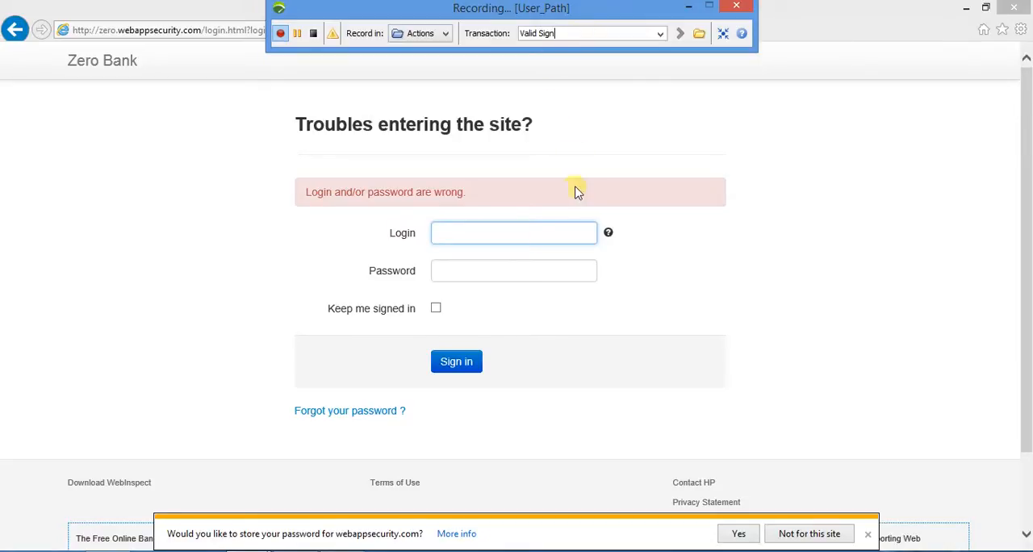
pyautogui.click(558, 236)
pyautogui.write('username')
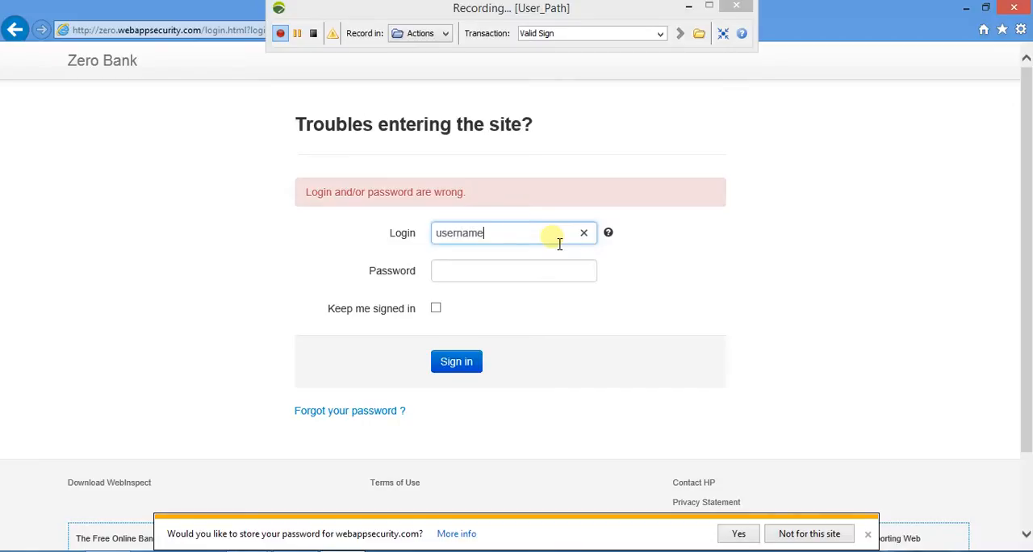
# Fill in the account password, submit the sign-in form and continue to the website past the security certificate page.
pyautogui.press('Tab')
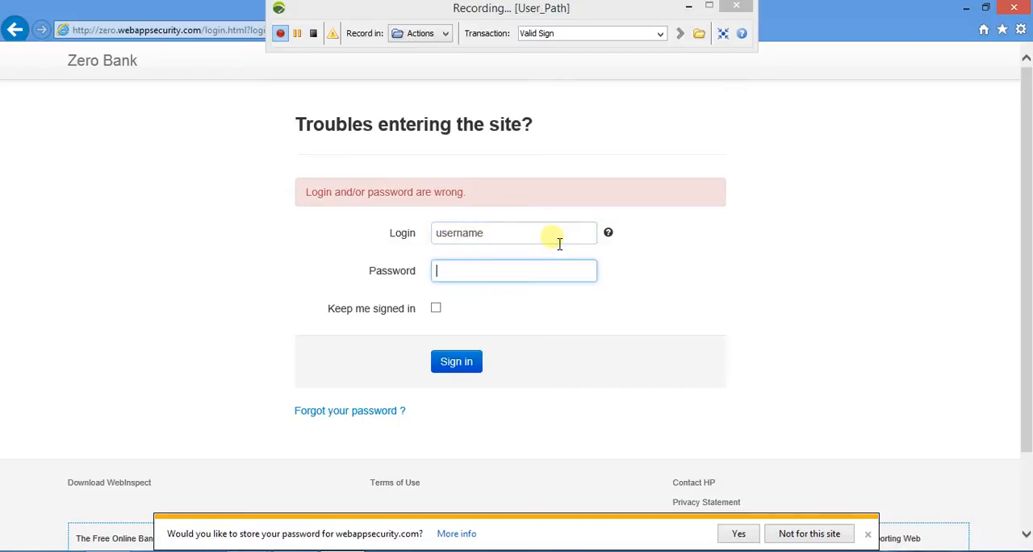
pyautogui.write('password')
pyautogui.click(462, 364)
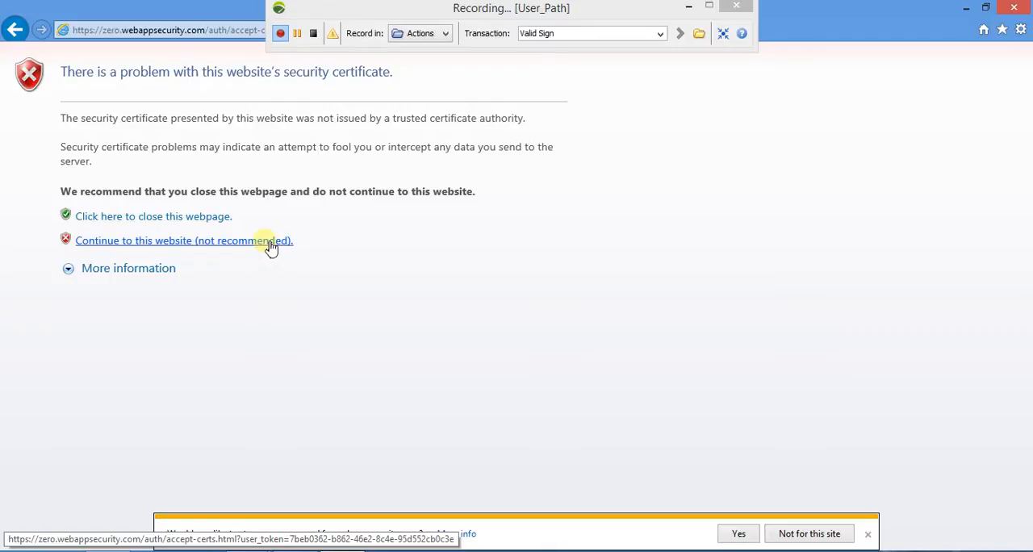
pyautogui.click(270, 242)
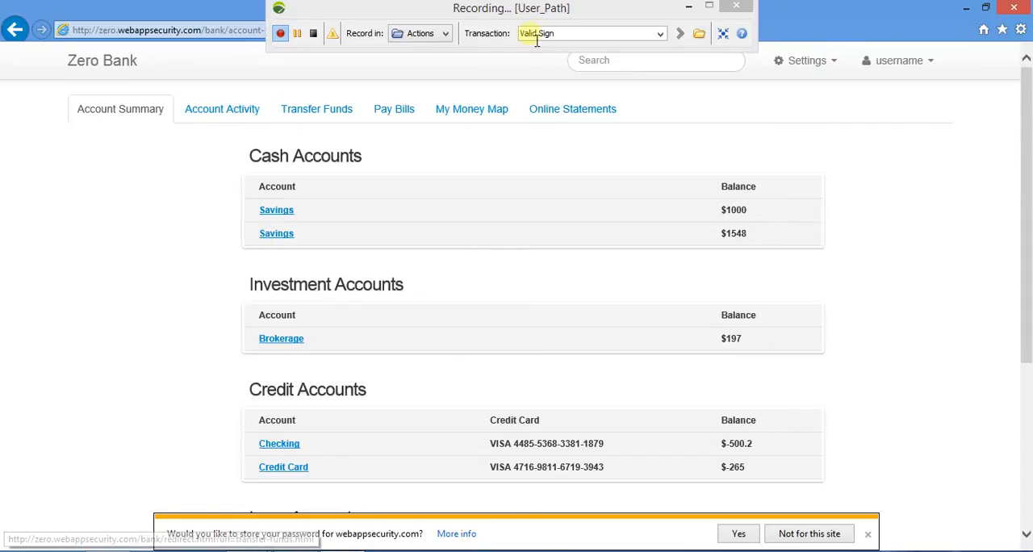
# Name the transaction Select Options and visit the Account Activity and Transfer Funds pages.
pyautogui.click(576, 36)
pyautogui.write('Se')
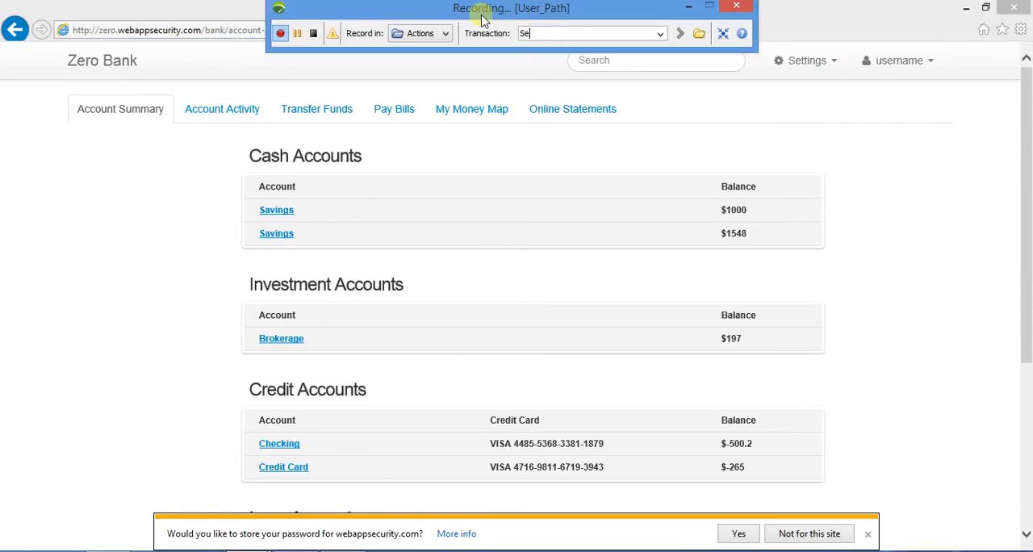
pyautogui.write('lect Options')
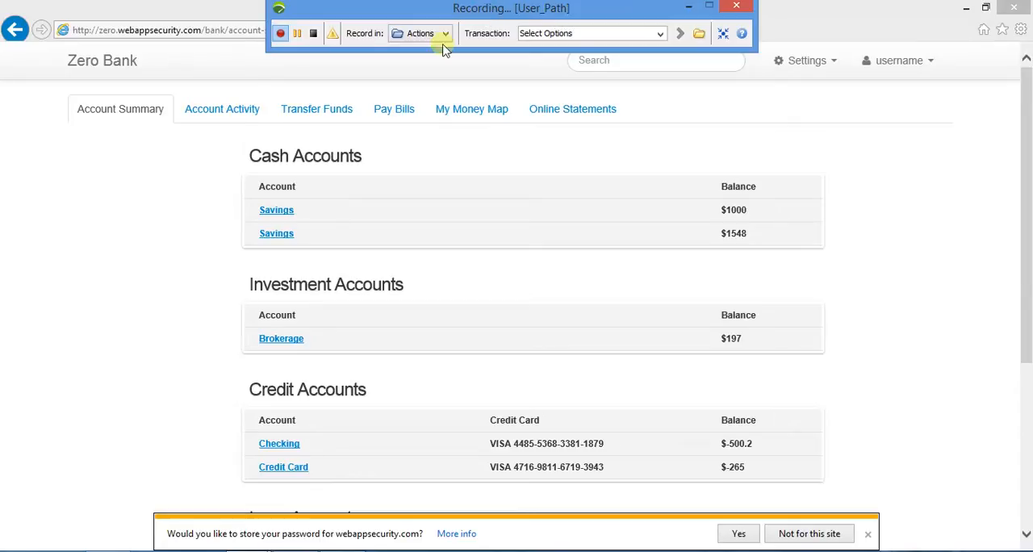
pyautogui.click(224, 116)
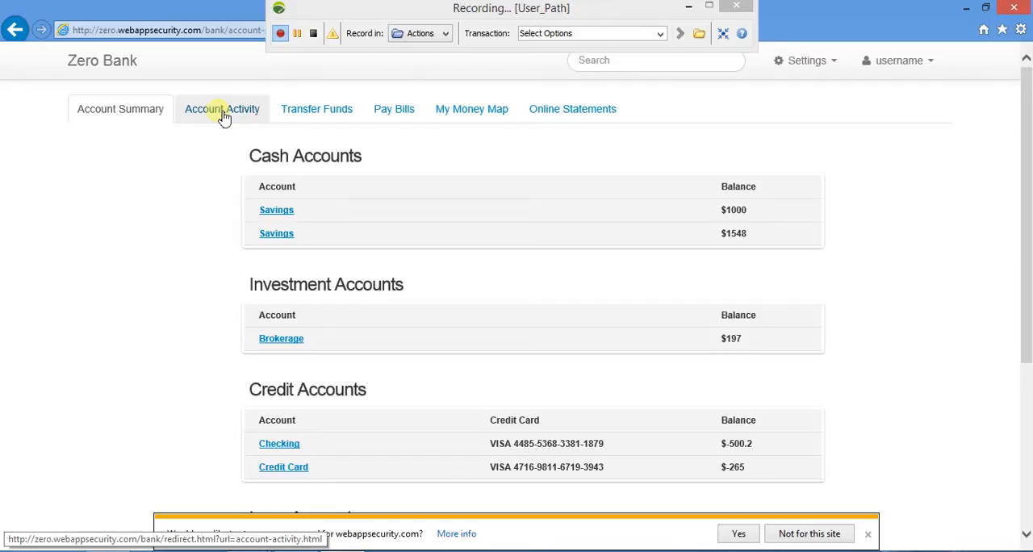
pyautogui.click(297, 114)
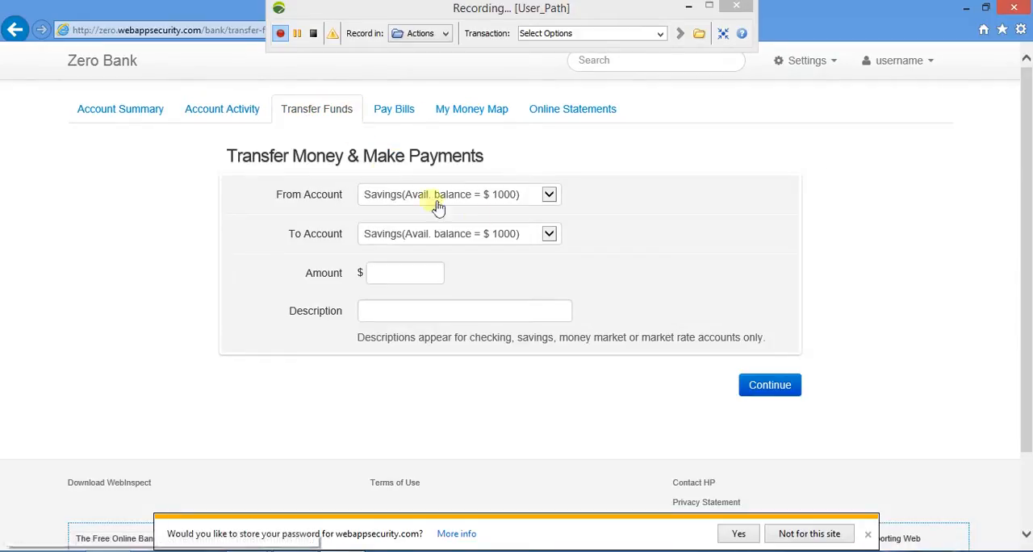
# Fill in a $100 transfer from Savings to the Checking account and continue to verification.
pyautogui.click(547, 236)
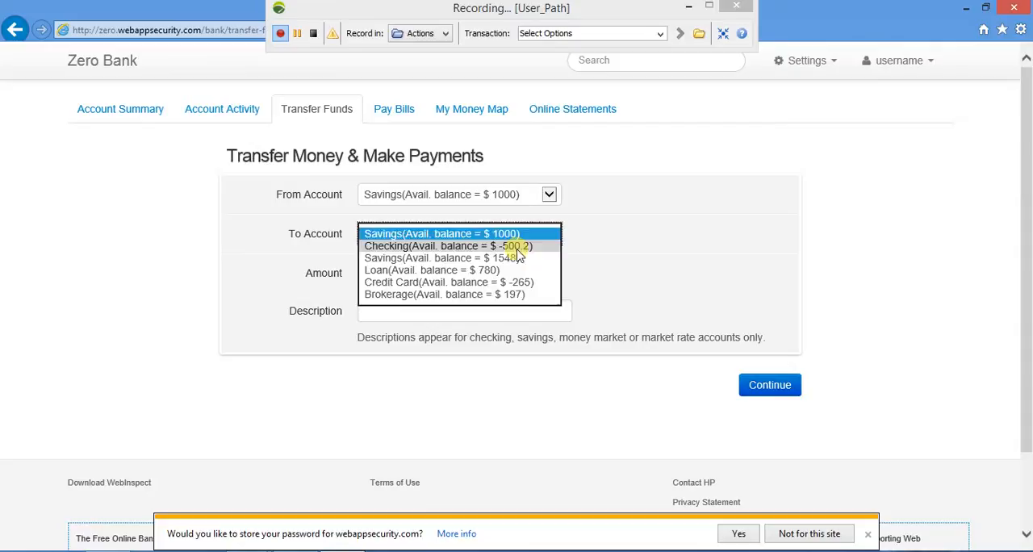
pyautogui.click(519, 247)
pyautogui.click(413, 273)
pyautogui.write('100')
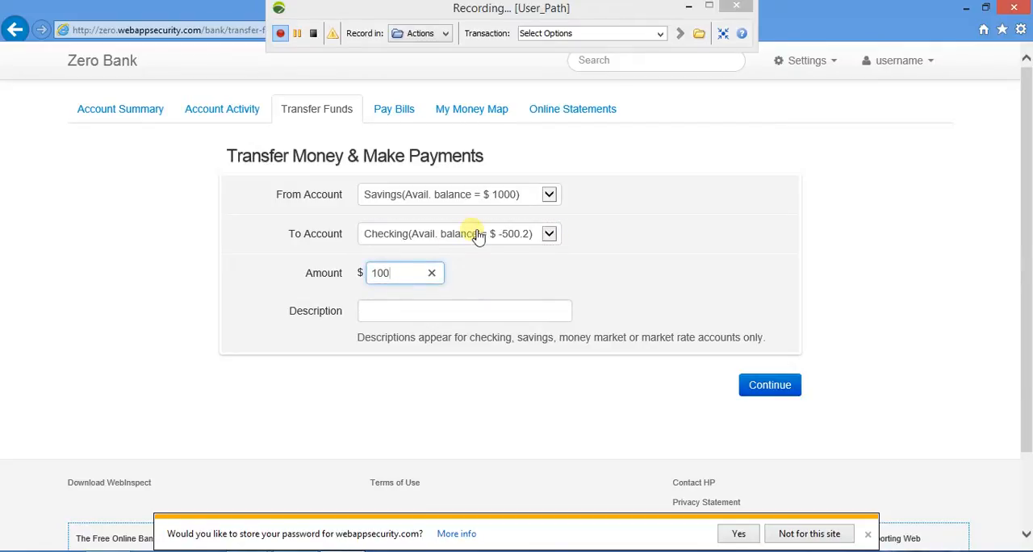
pyautogui.click(776, 384)
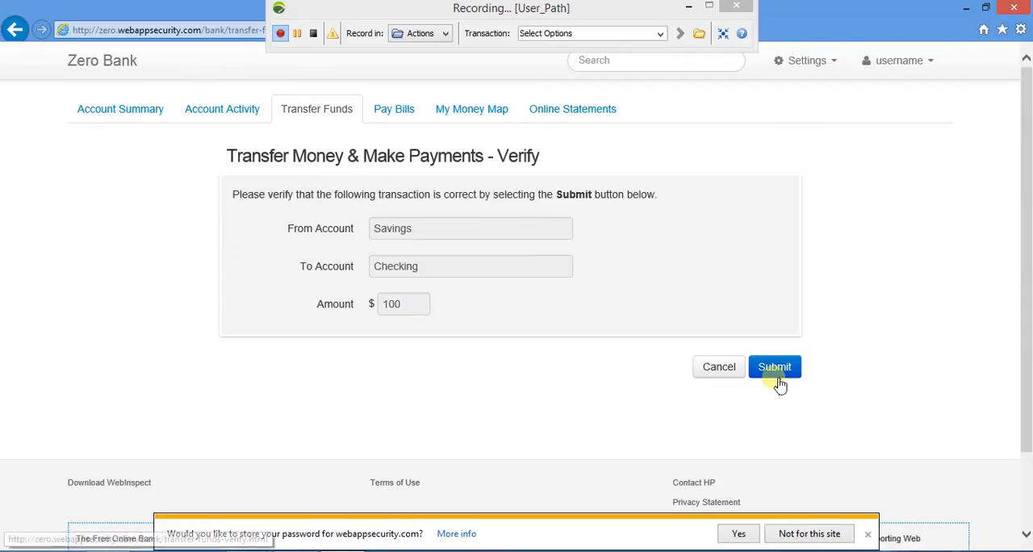
# Name the transaction Transfer and submit the verified transfer.
pyautogui.click(591, 41)
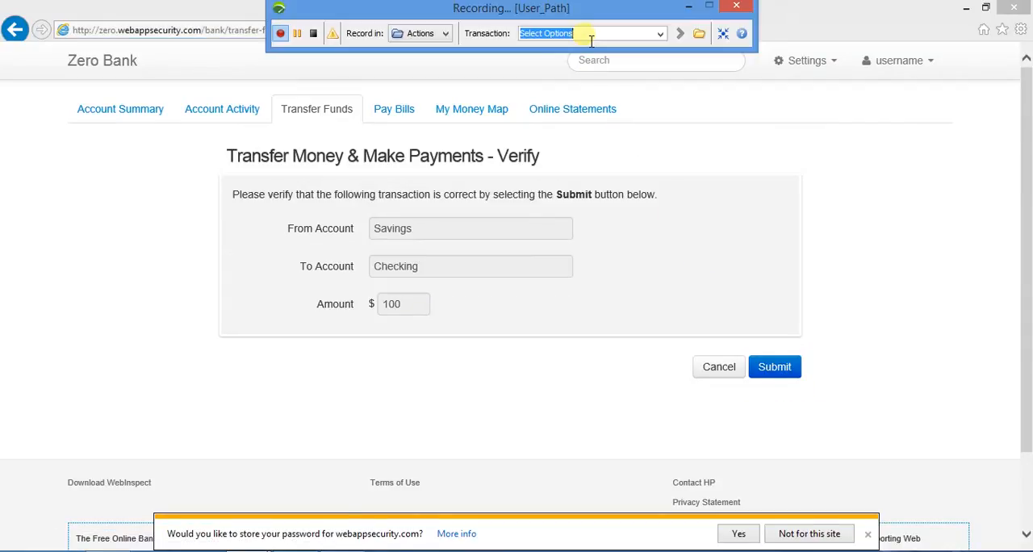
pyautogui.write('S')
pyautogui.click(774, 369)
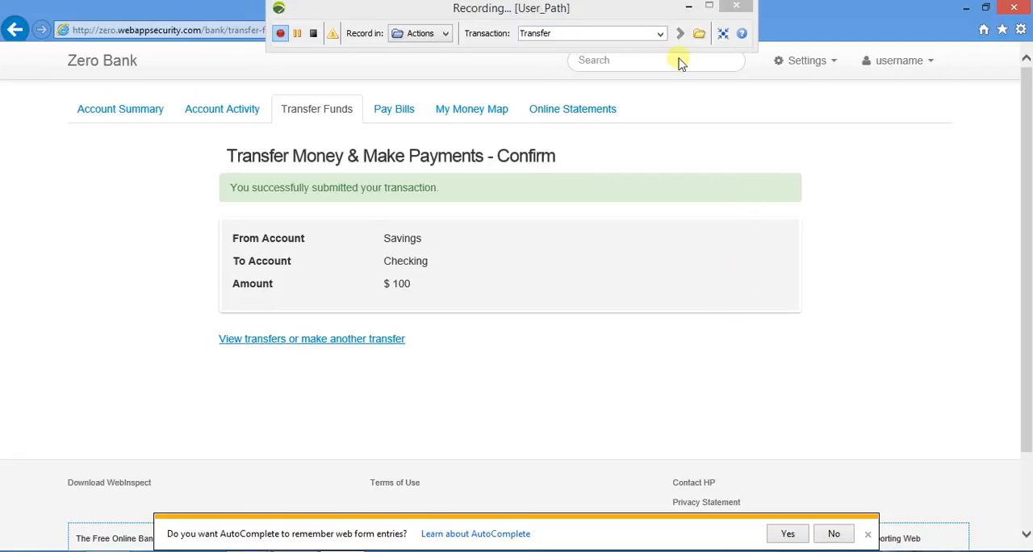
# Switch the recording to the End container, name the transaction Sign out, and log out of Zero Bank.
pyautogui.click(448, 38)
pyautogui.click(426, 88)
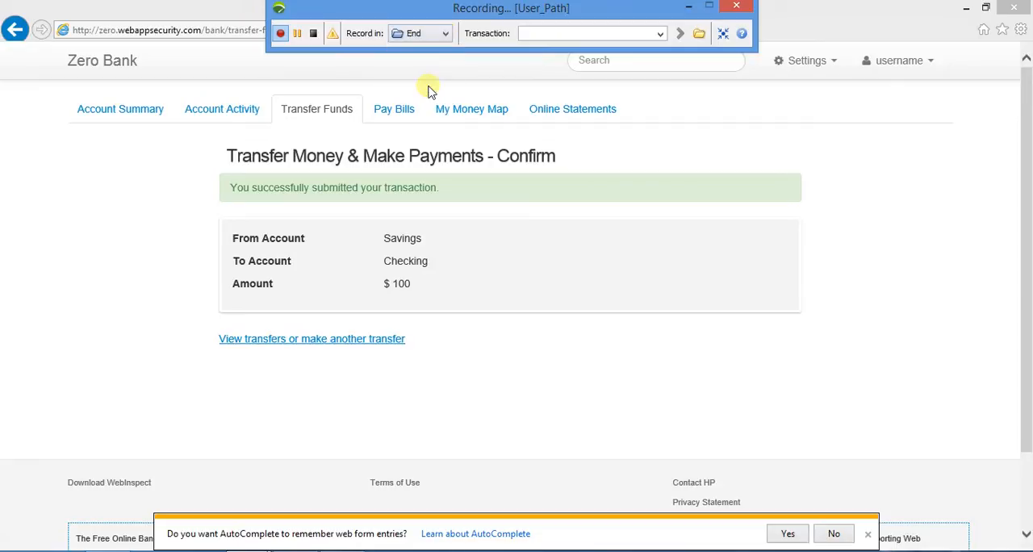
pyautogui.click(554, 35)
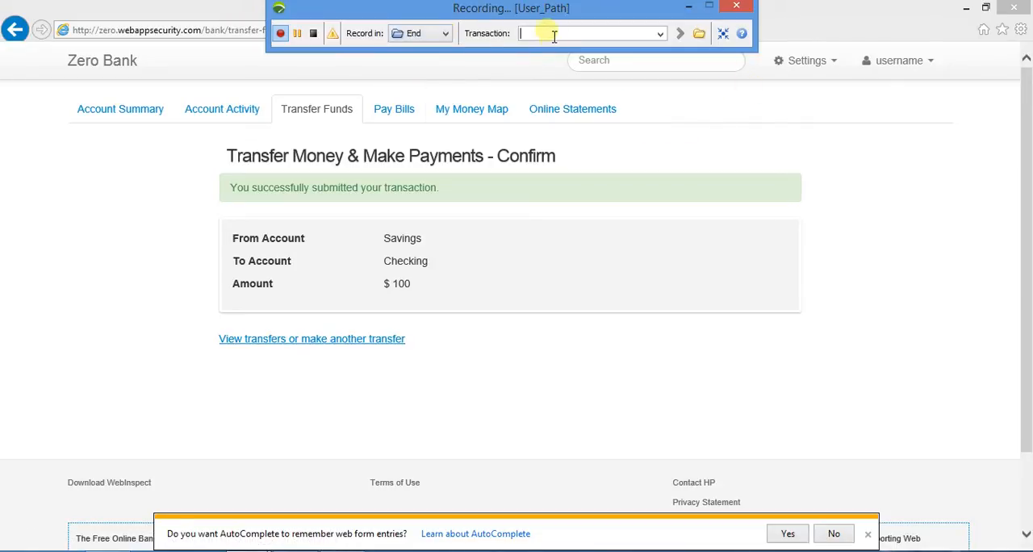
pyautogui.write('Lo')
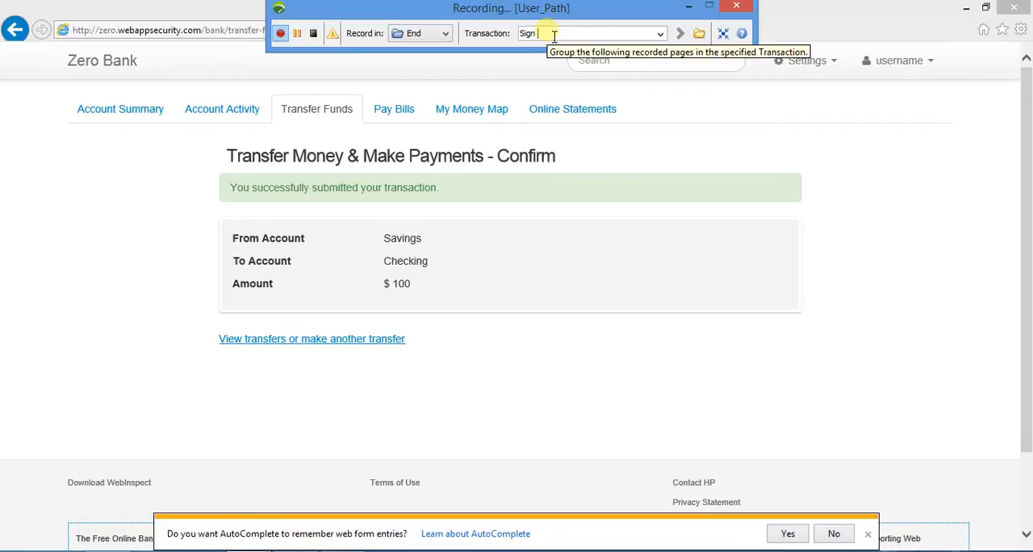
pyautogui.write('out')
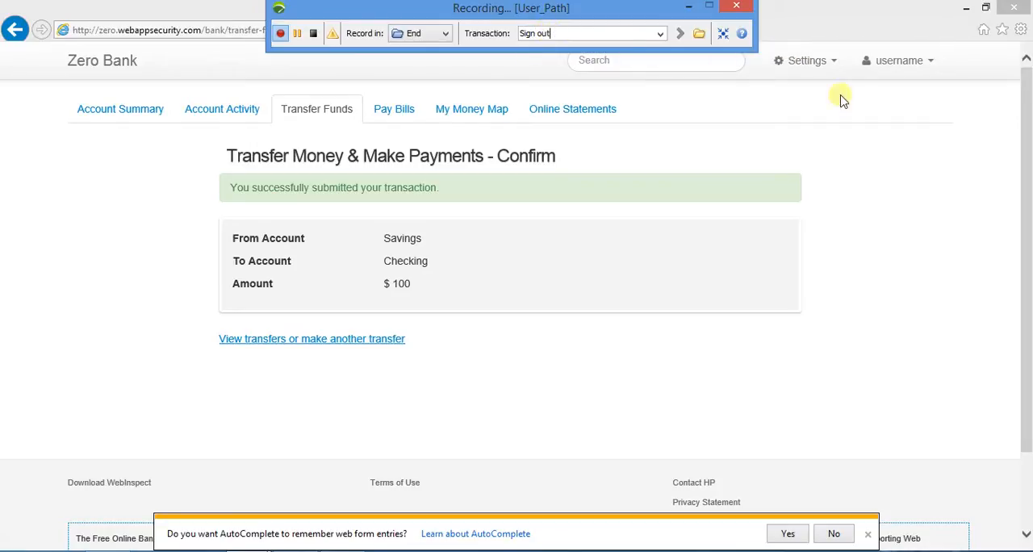
pyautogui.click(888, 63)
pyautogui.click(884, 134)
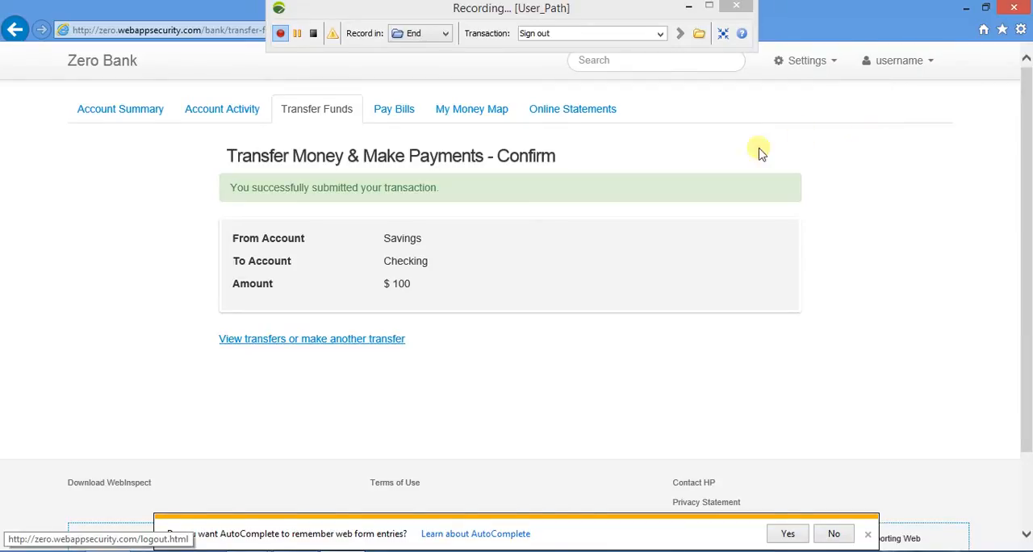
pyautogui.click(311, 34)
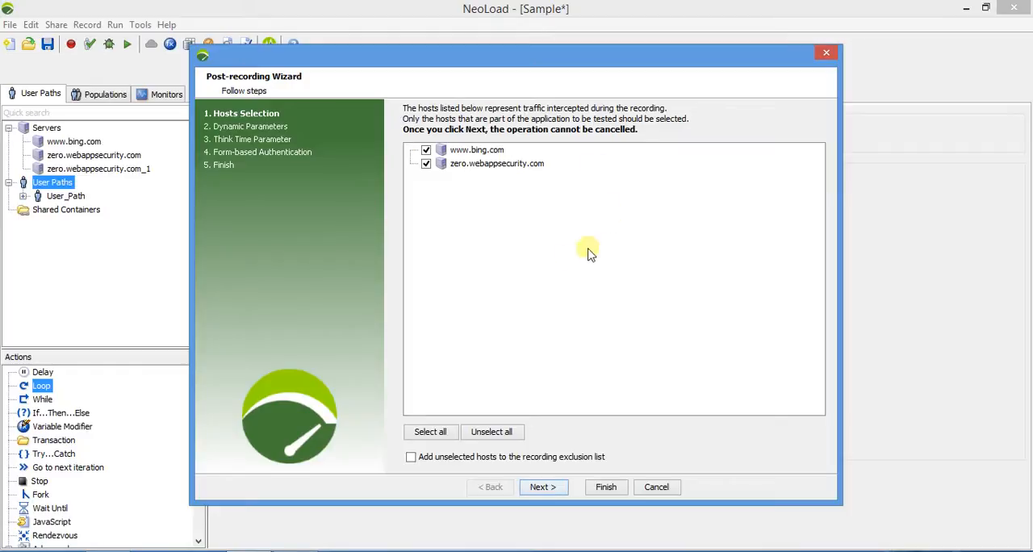
pyautogui.click(427, 151)
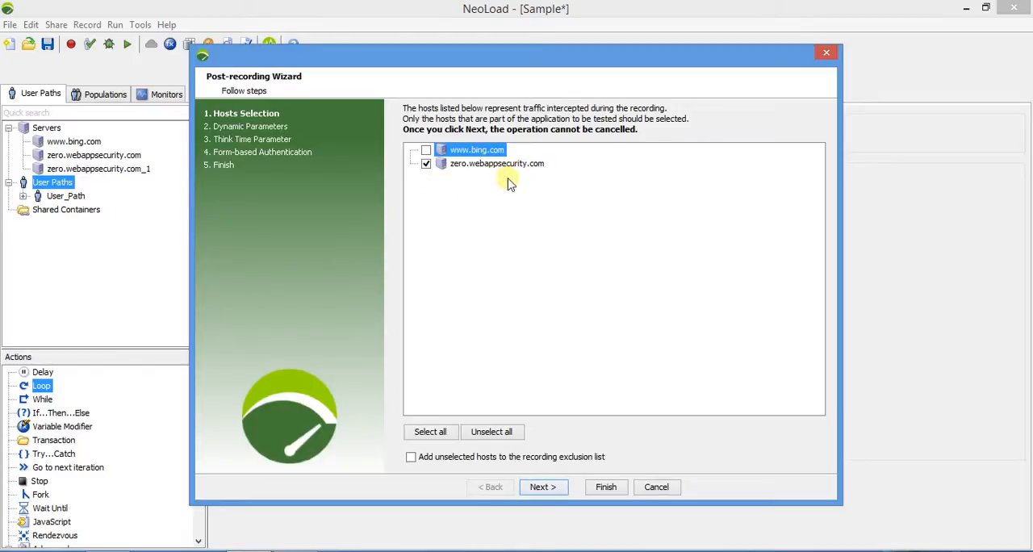
pyautogui.click(541, 486)
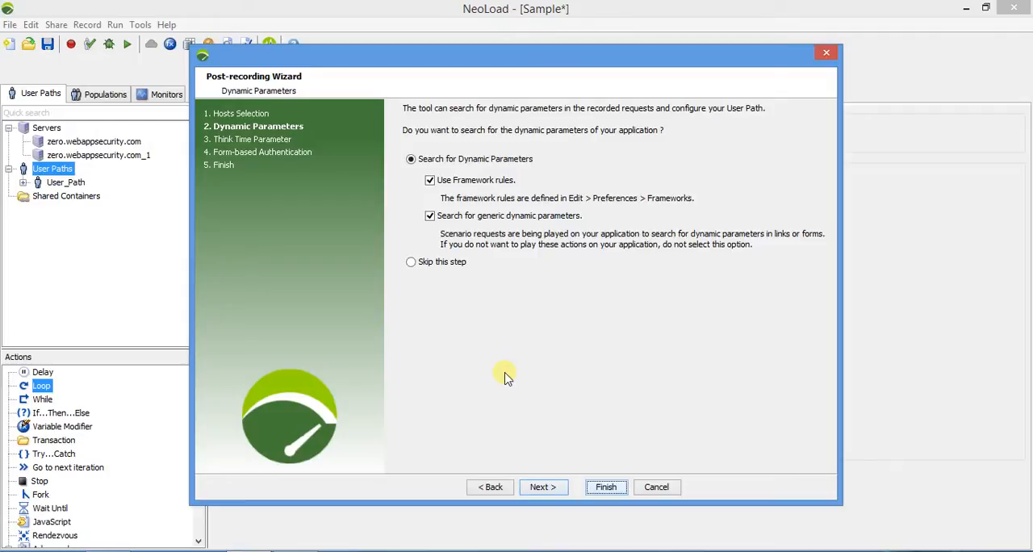
# Skip the search for dynamic parameters in the Post-recording Wizard.
pyautogui.click(446, 266)
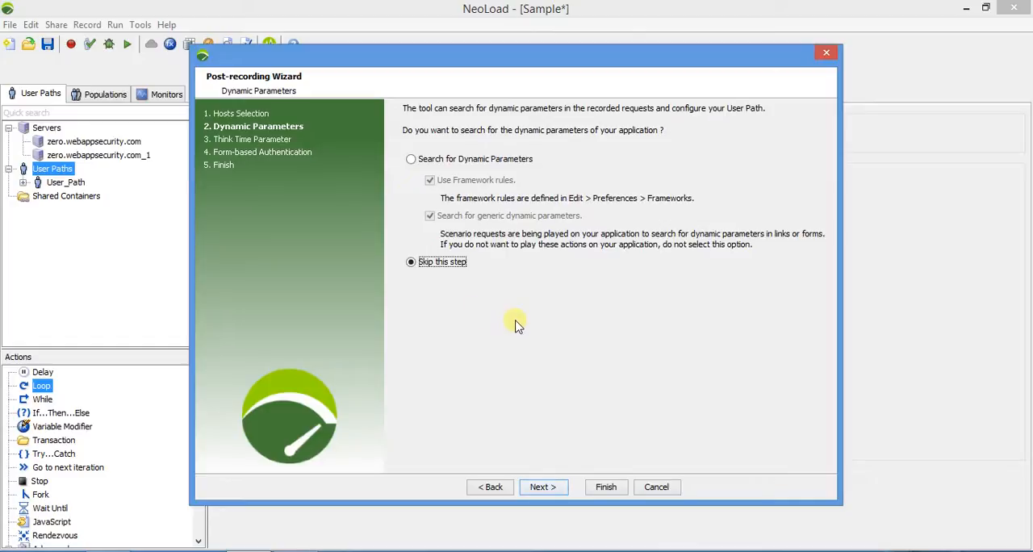
pyautogui.click(542, 488)
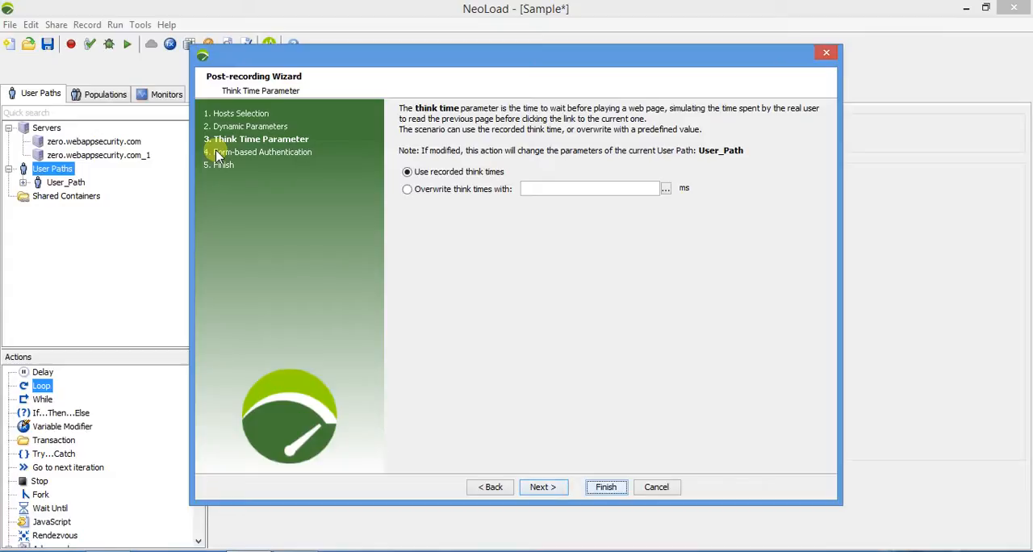
pyautogui.click(544, 189)
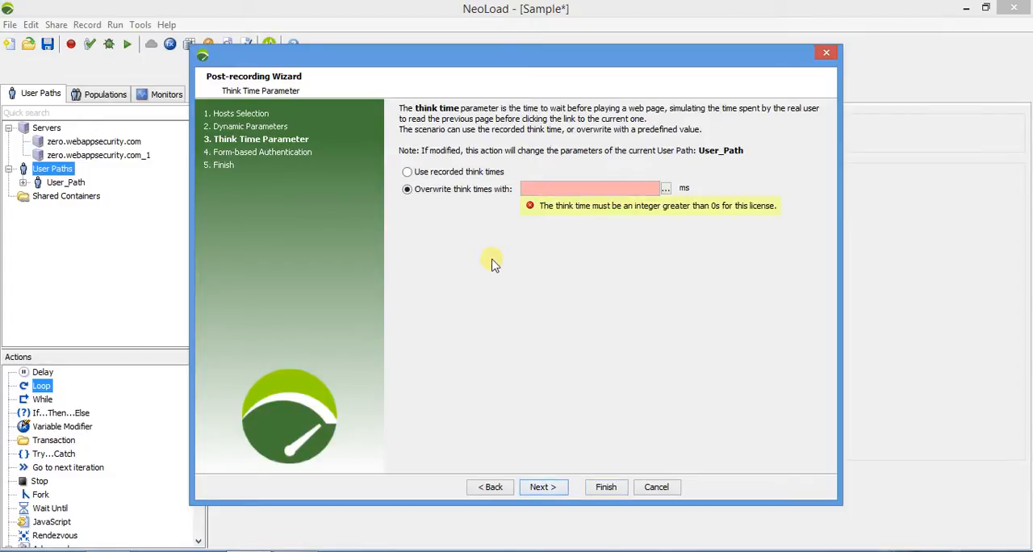
pyautogui.write('45')
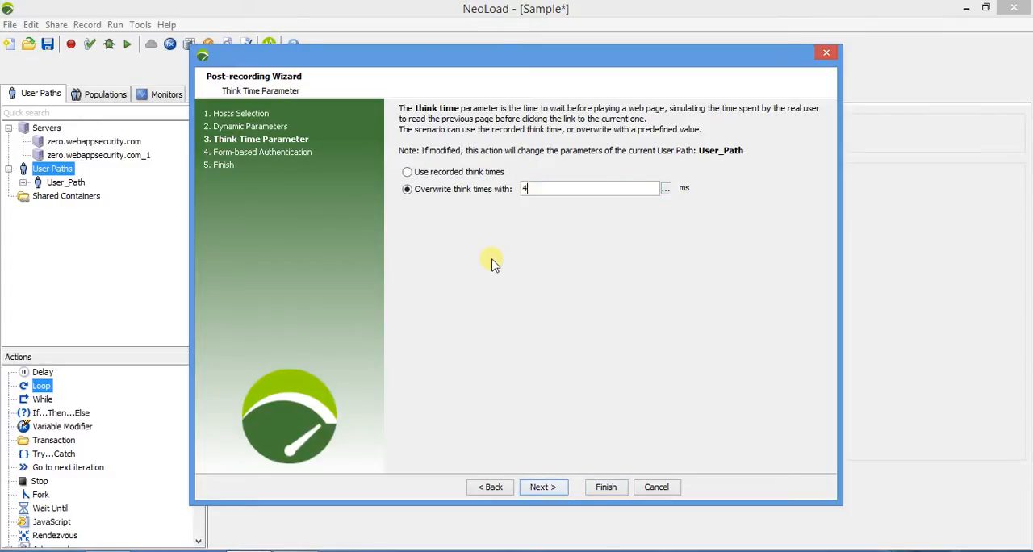
pyautogui.click(457, 176)
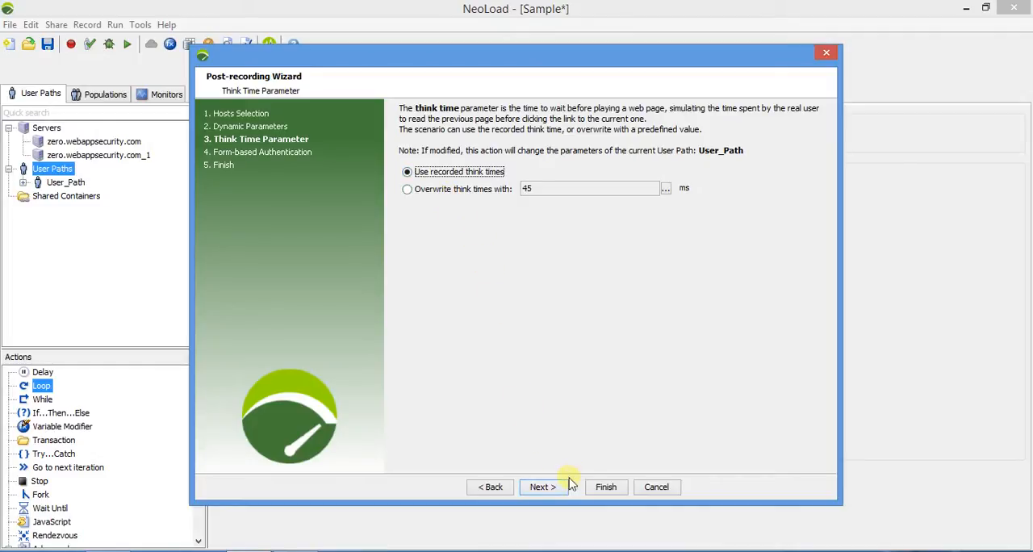
# Accept the recorded think times and select only the second /login.html form for authentication.
pyautogui.click(537, 487)
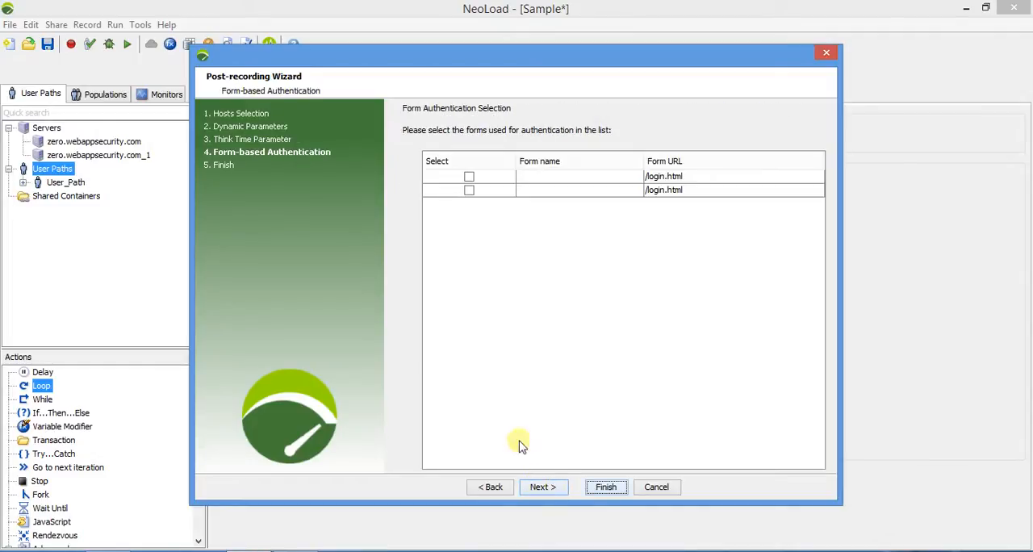
pyautogui.click(471, 192)
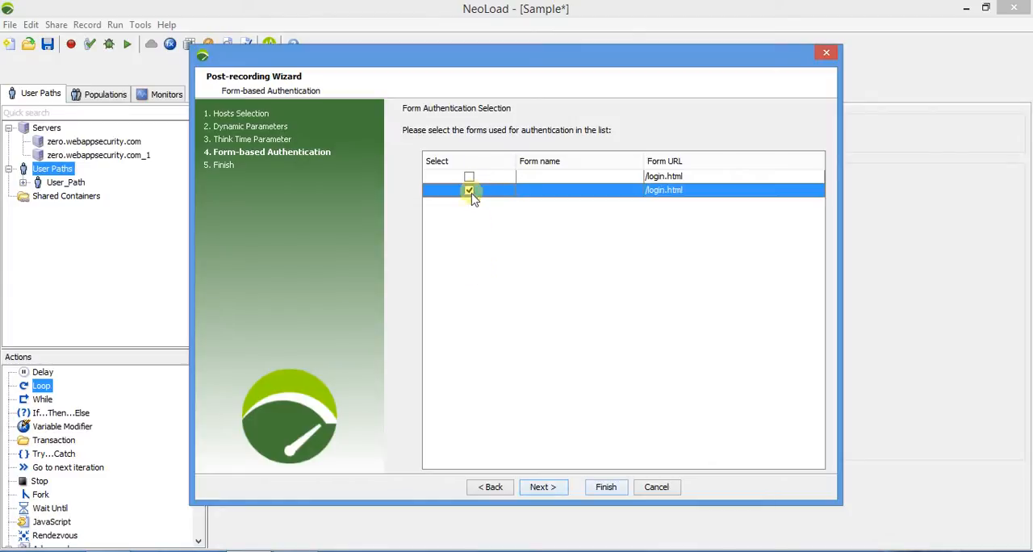
pyautogui.click(471, 177)
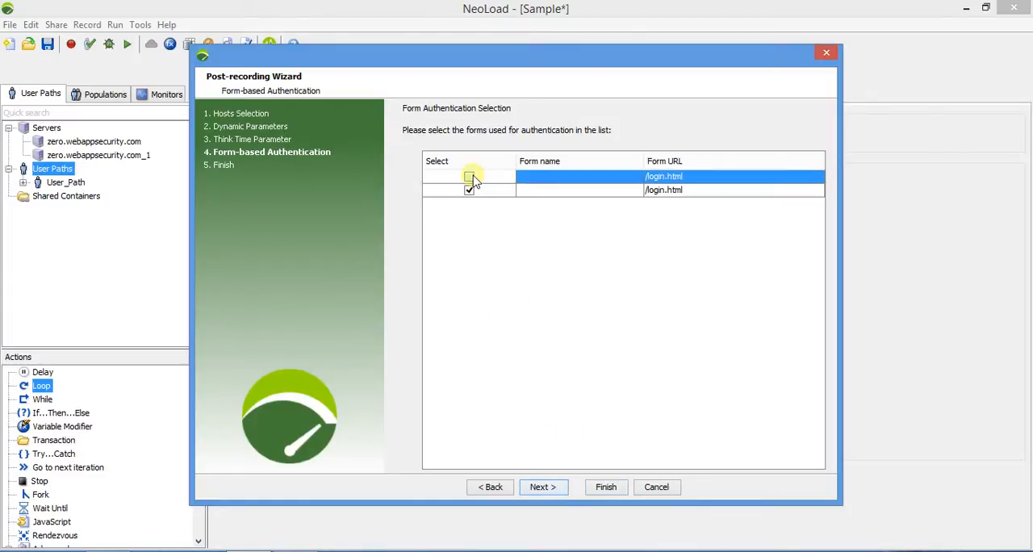
pyautogui.click(470, 178)
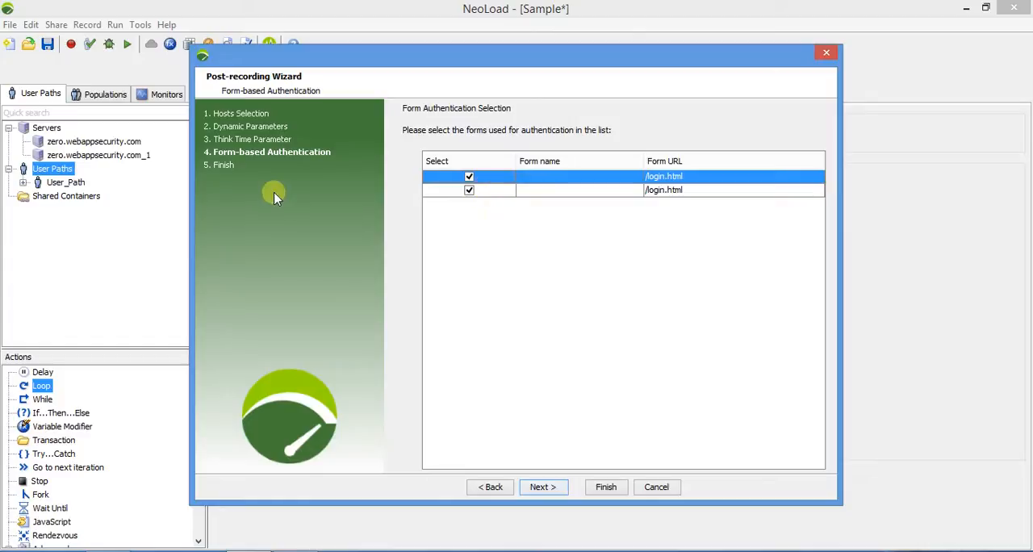
pyautogui.click(469, 177)
pyautogui.click(540, 491)
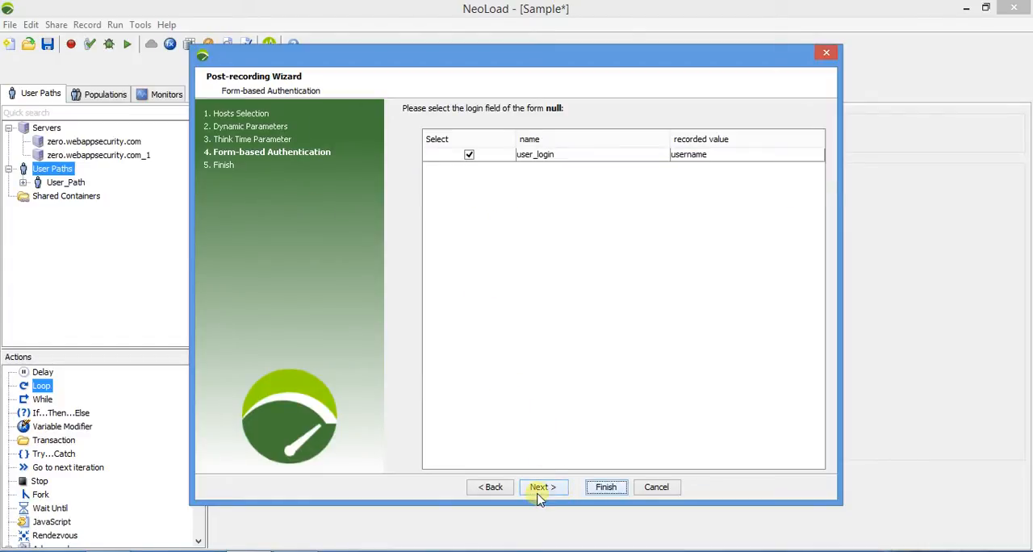
# Accept user_login and user_password as the authentication fields with the recorded account, and return from the Finish page to the account options.
pyautogui.click(539, 491)
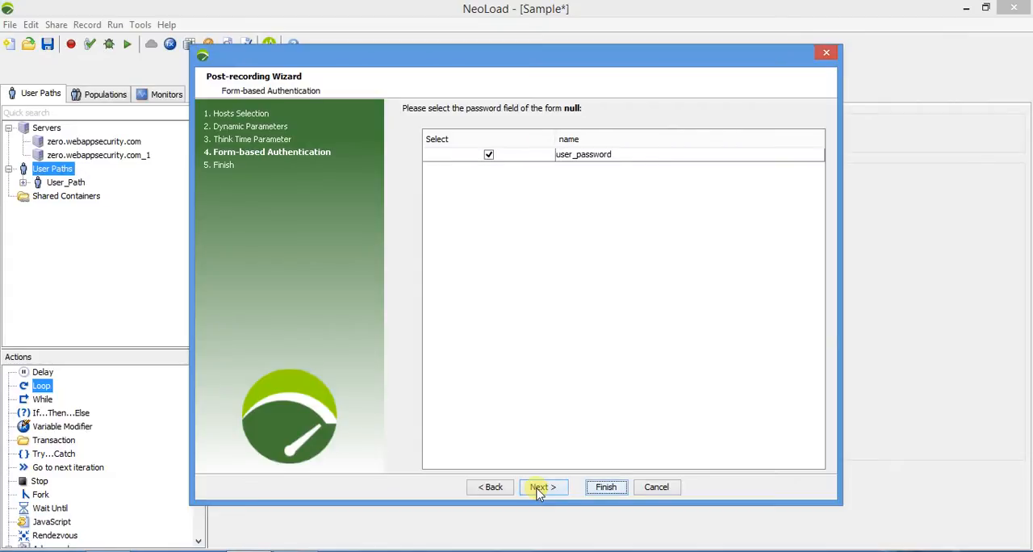
pyautogui.click(539, 488)
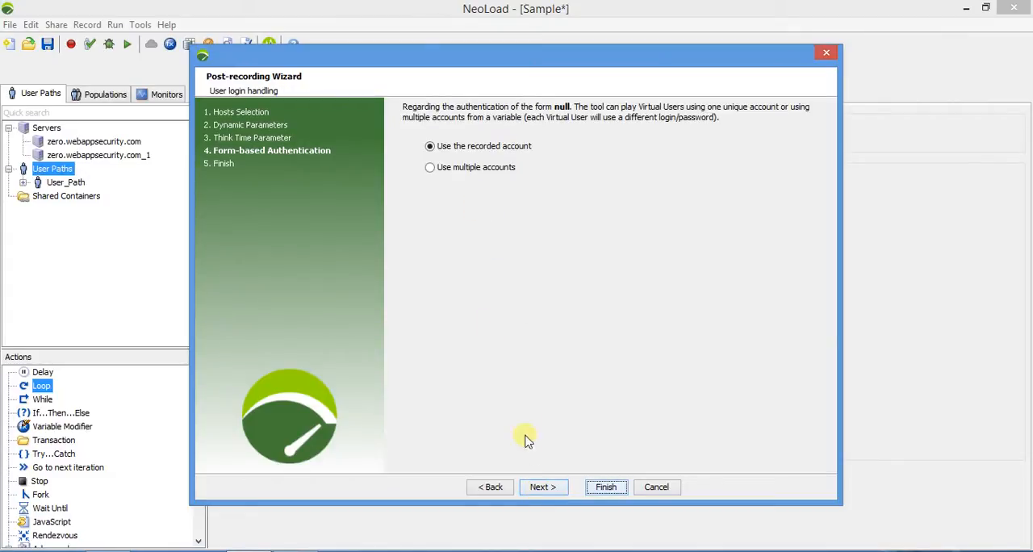
pyautogui.click(541, 489)
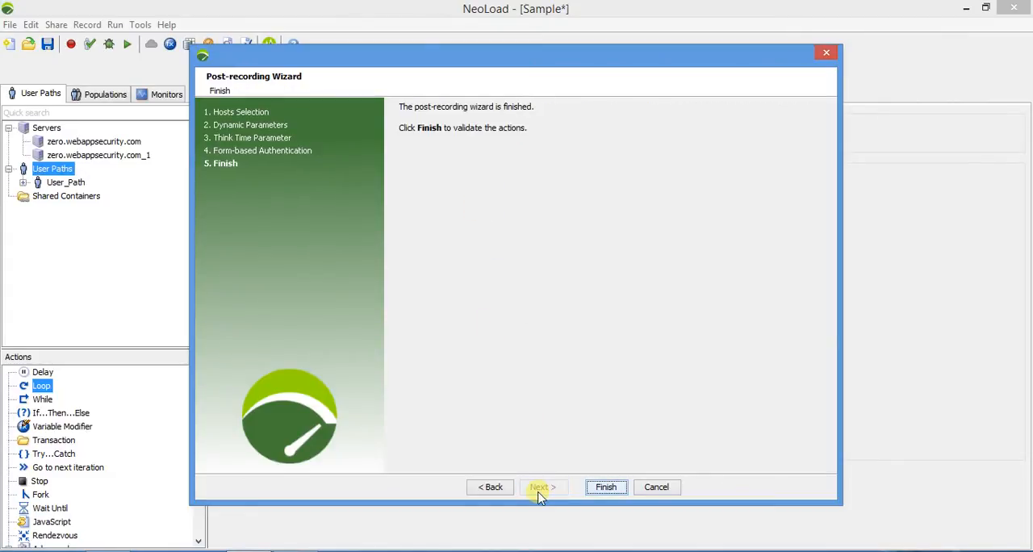
pyautogui.click(490, 486)
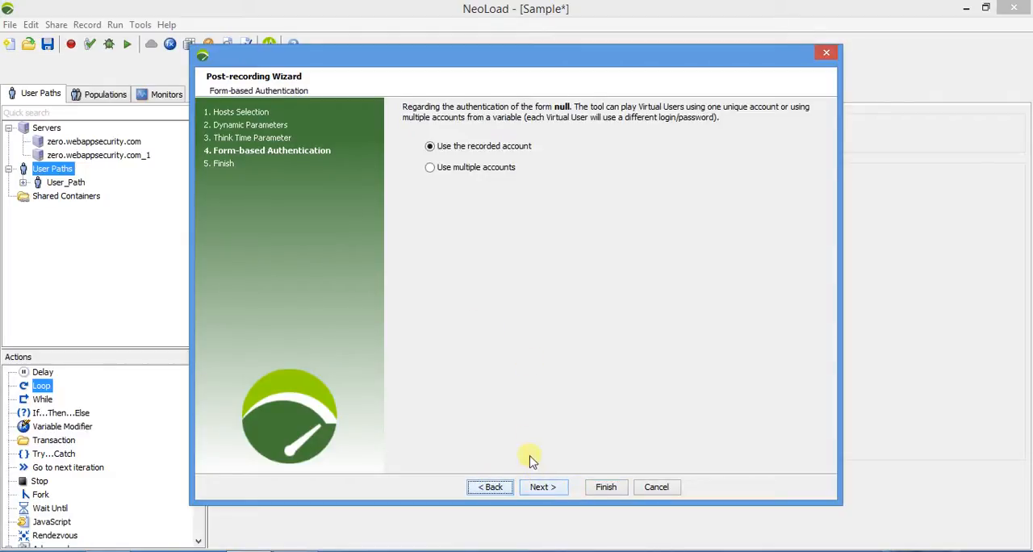
# Choose multiple accounts for the form authentication, taken from a login/password list.
pyautogui.click(471, 170)
pyautogui.click(541, 487)
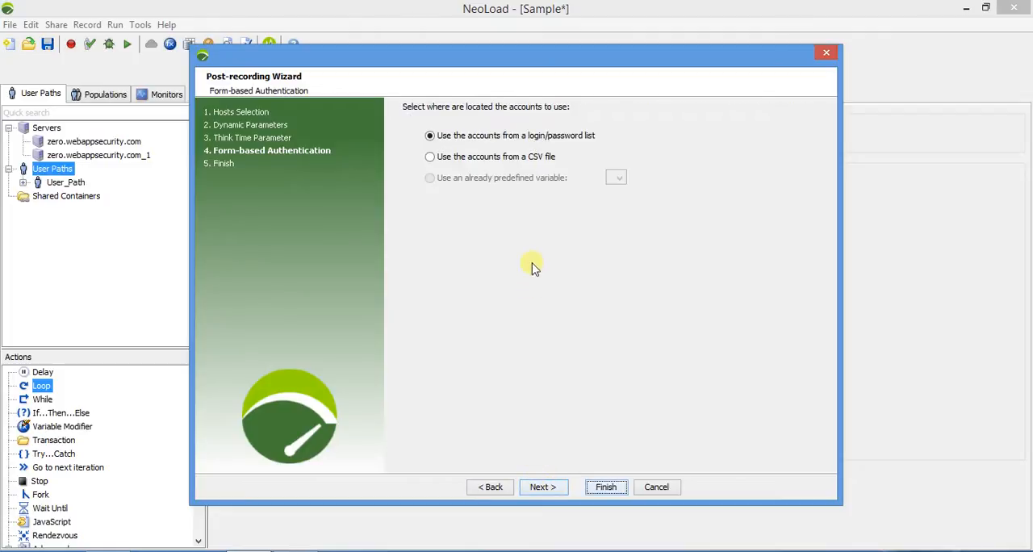
pyautogui.click(539, 487)
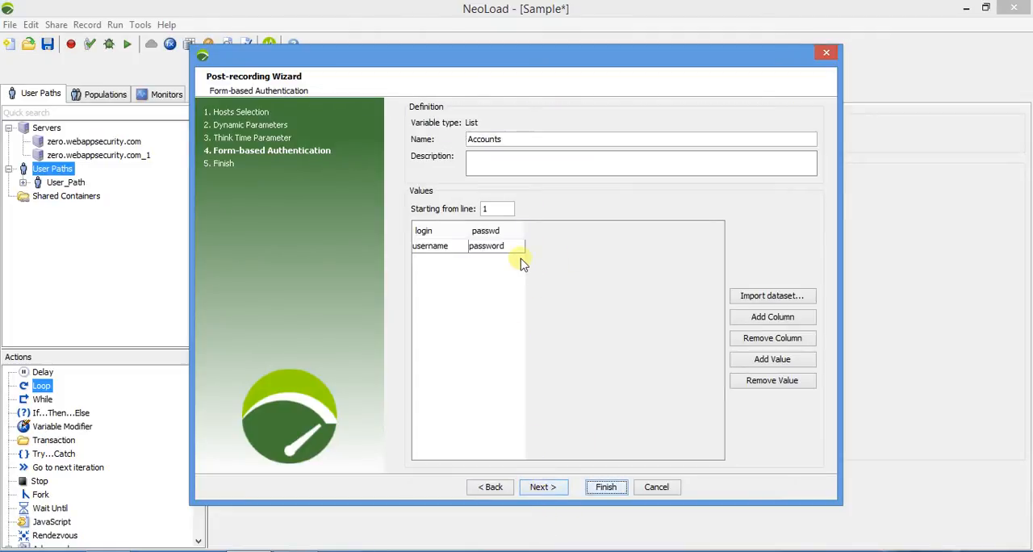
# Add an empty value row to the Accounts list, and add and remove an extra third column.
pyautogui.click(749, 320)
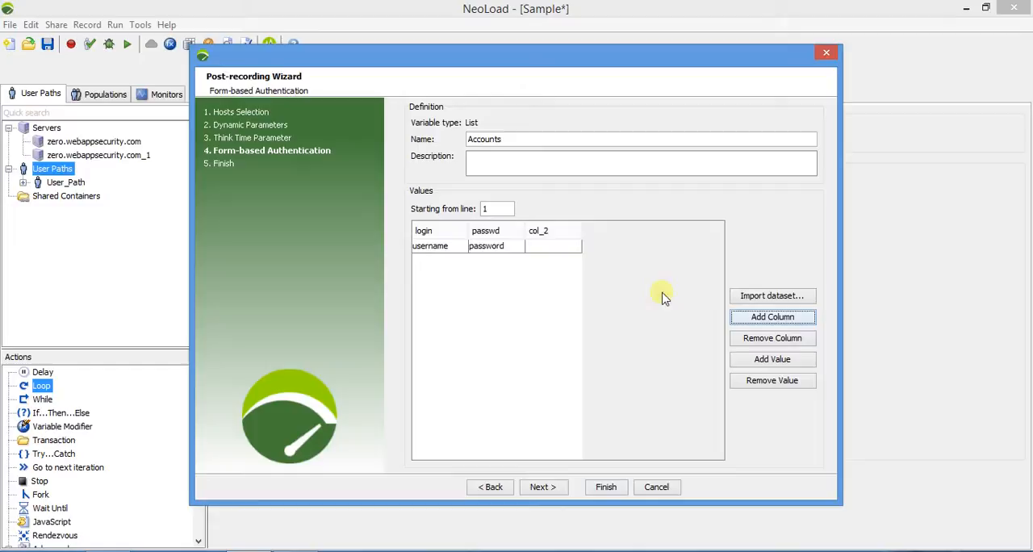
pyautogui.click(768, 339)
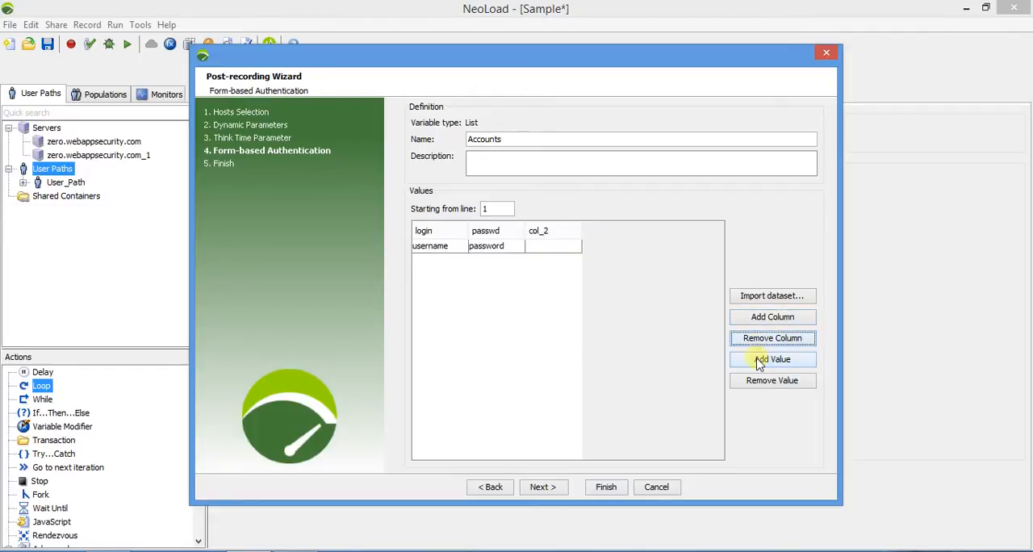
pyautogui.click(564, 247)
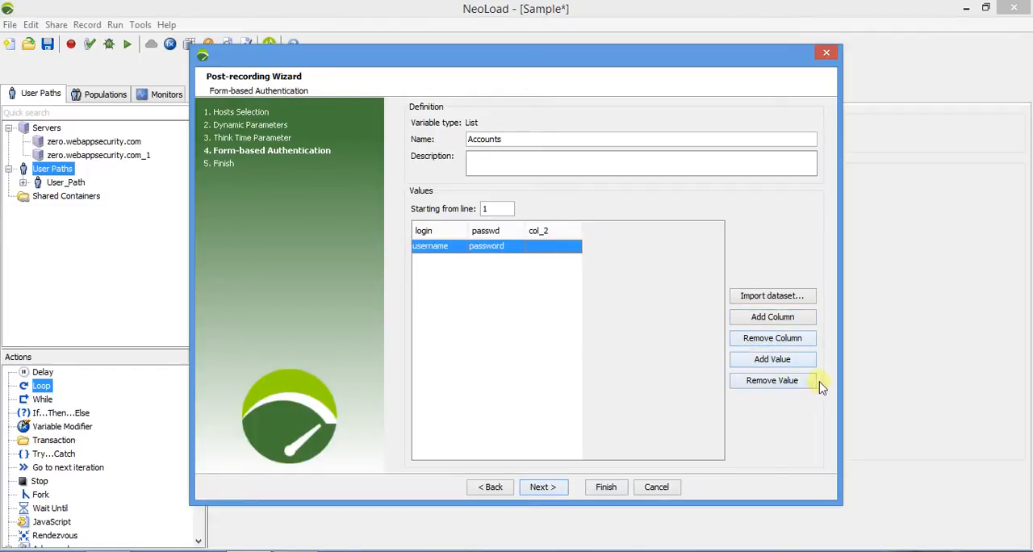
pyautogui.click(773, 359)
pyautogui.click(764, 340)
pyautogui.click(541, 249)
pyautogui.click(772, 339)
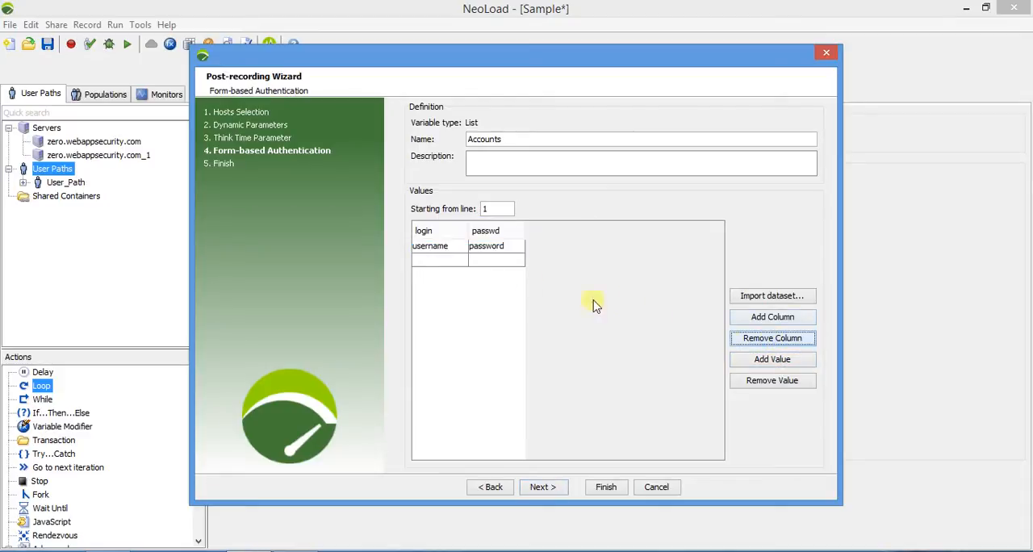
# Fill the second Accounts row with the login username and the account password, and accept the list.
pyautogui.click(461, 259)
pyautogui.click(461, 259)
pyautogui.write('username')
pyautogui.click(472, 264)
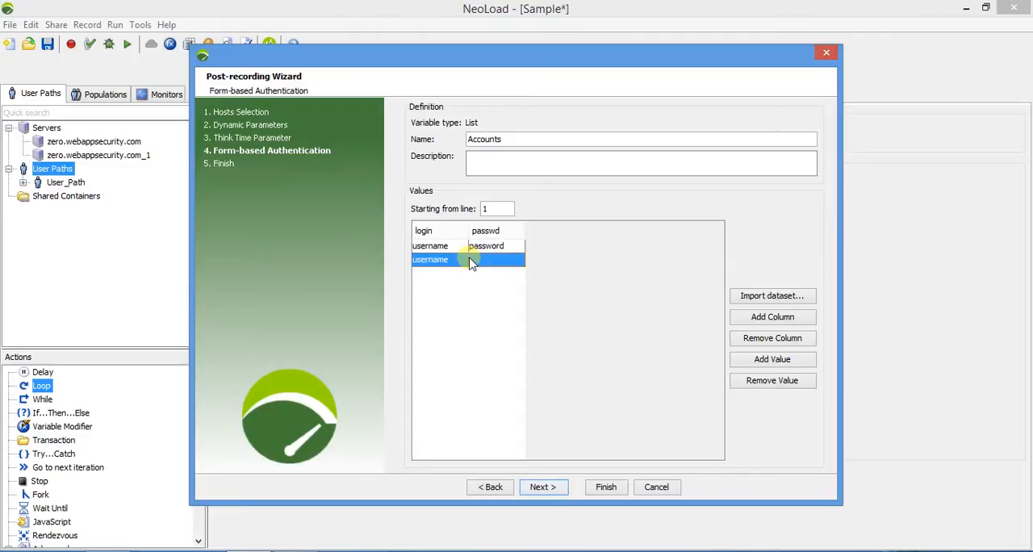
pyautogui.doubleClick(495, 261)
pyautogui.click(559, 486)
# Use passwd as the password column for the authentication and finish the Post-recording Wizard.
pyautogui.click(490, 153)
pyautogui.click(492, 159)
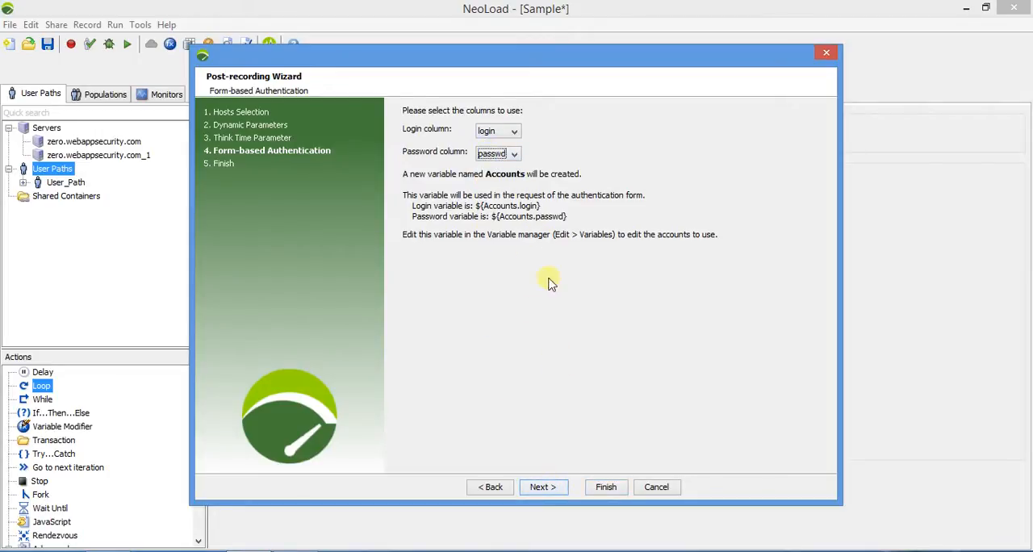
pyautogui.click(547, 489)
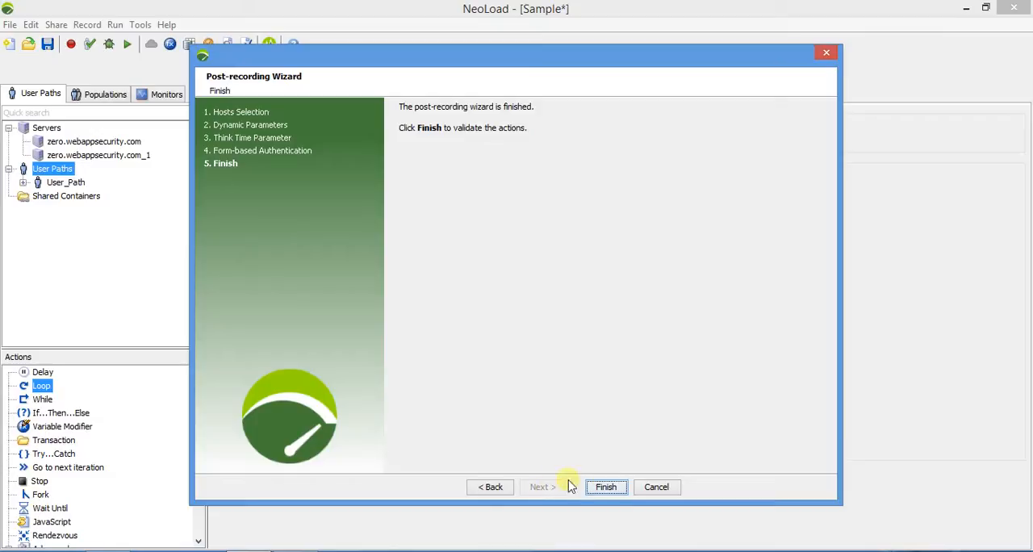
pyautogui.click(605, 486)
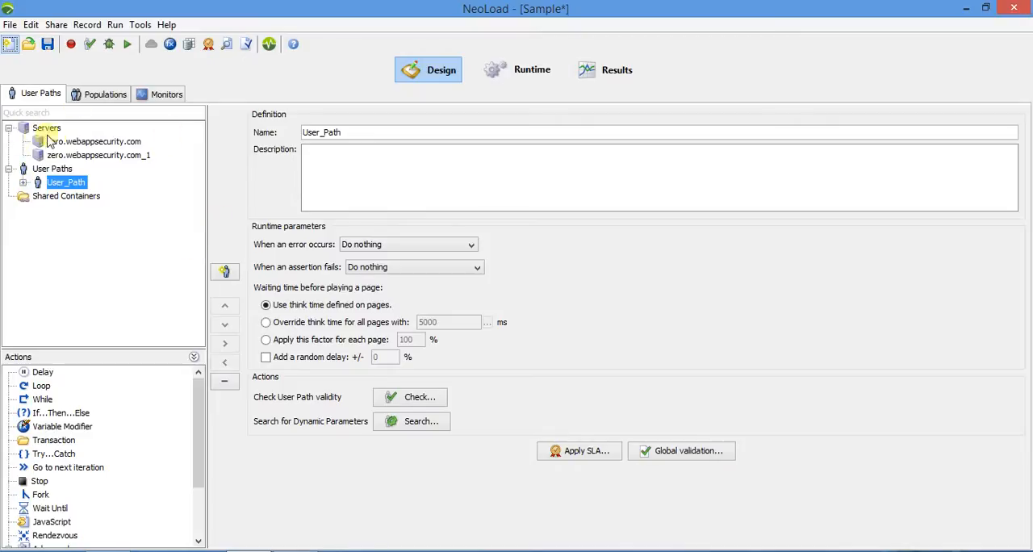
# Examine the recorded transactions in User_Path's Init, Actions and End containers, including the pages under Submit Feedback and Login.
pyautogui.click(24, 184)
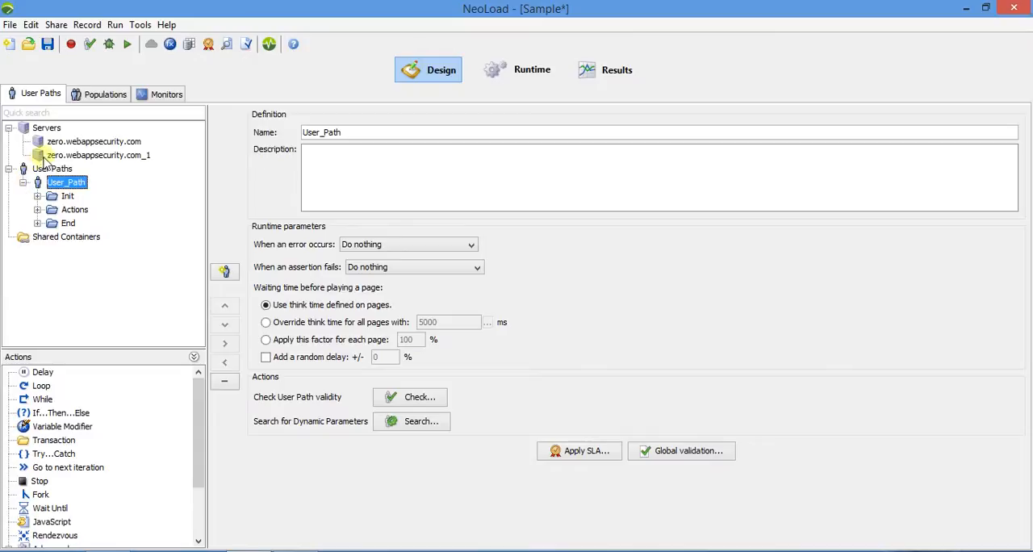
pyautogui.click(37, 197)
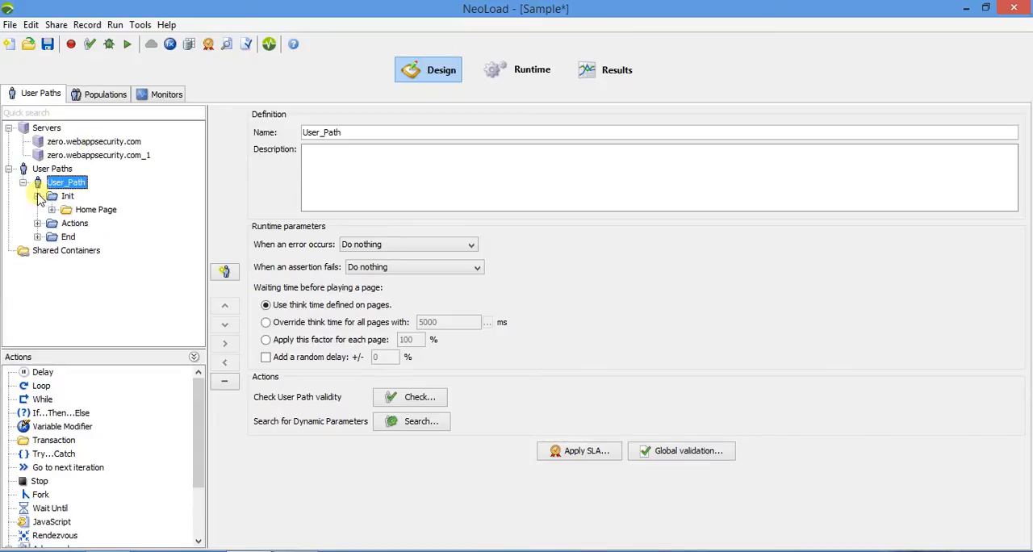
pyautogui.click(37, 223)
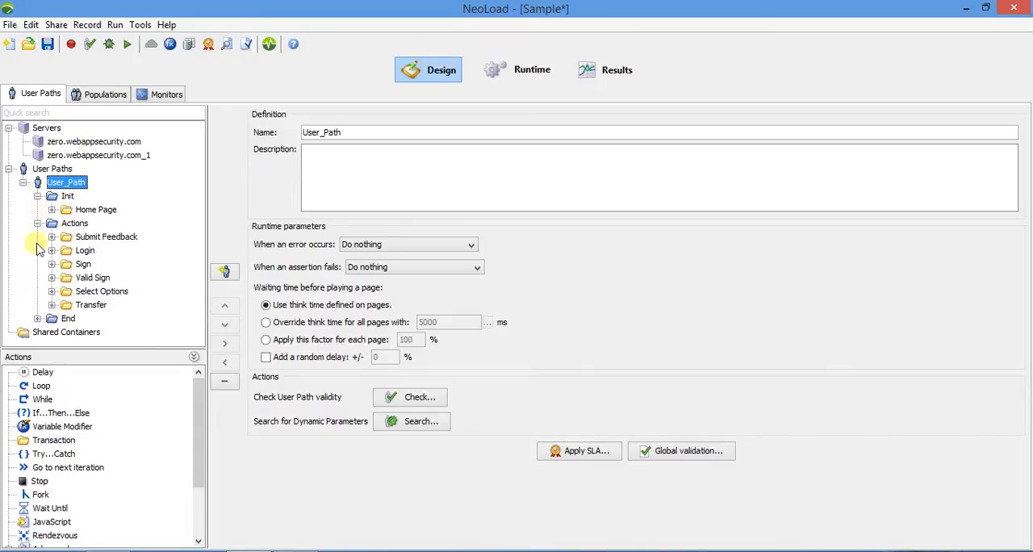
pyautogui.click(37, 318)
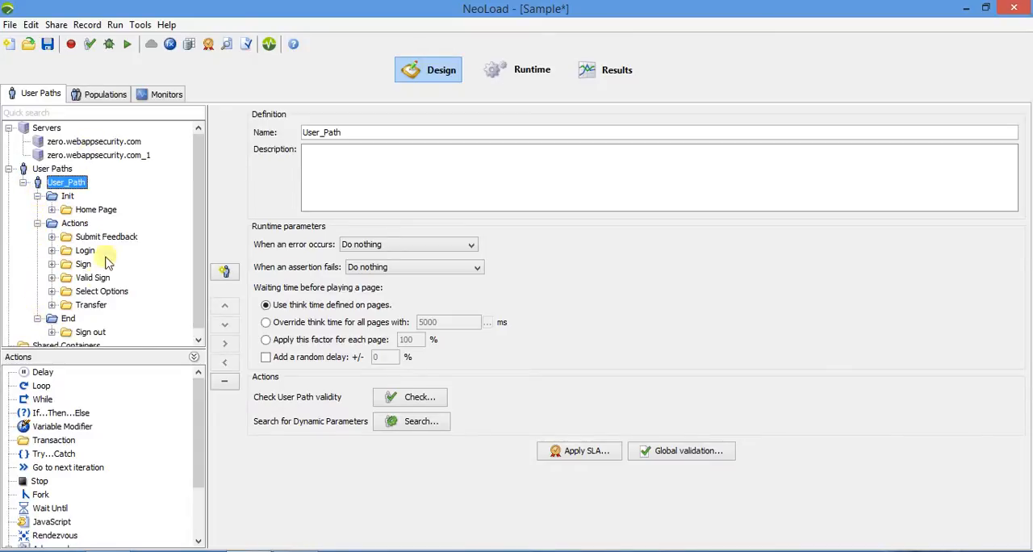
pyautogui.click(51, 237)
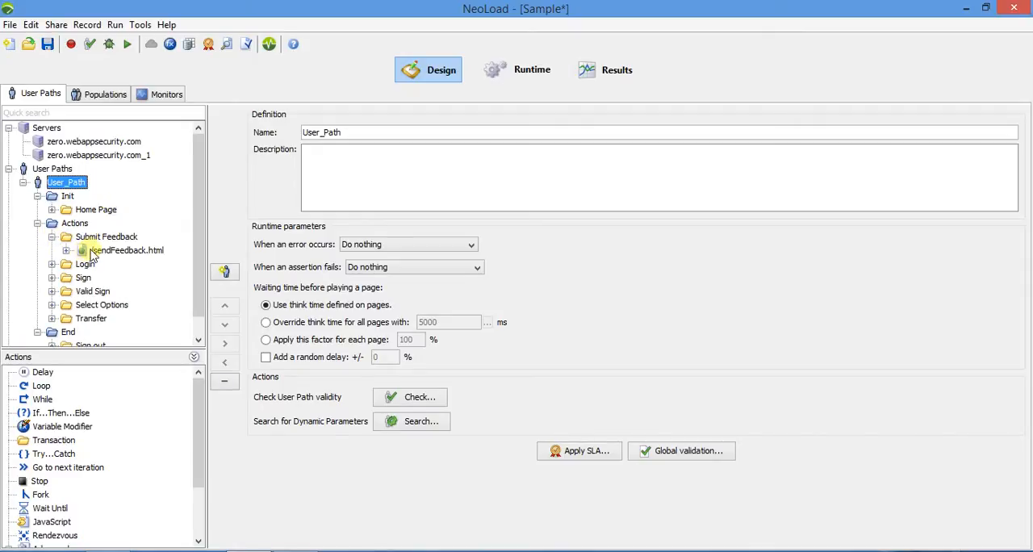
pyautogui.click(94, 256)
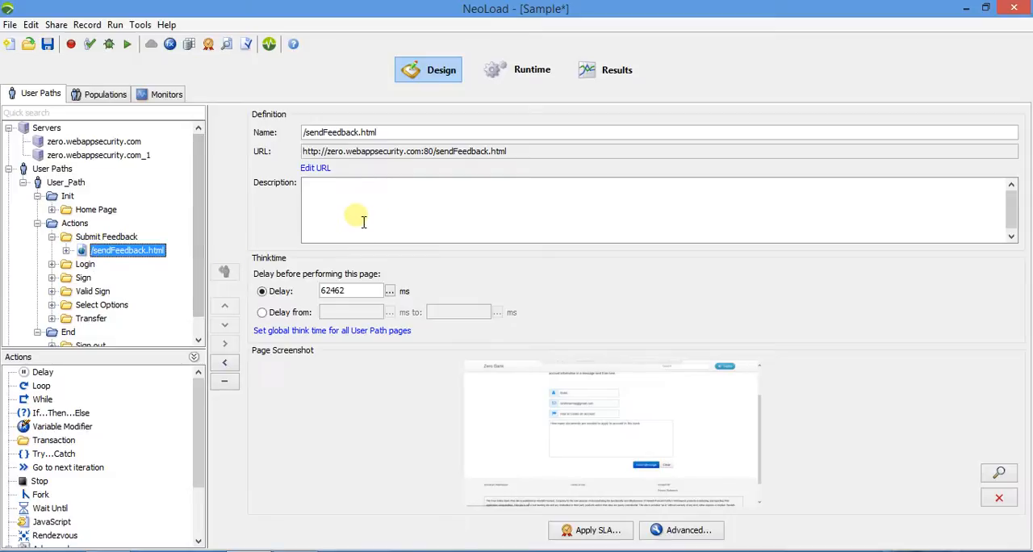
pyautogui.click(52, 264)
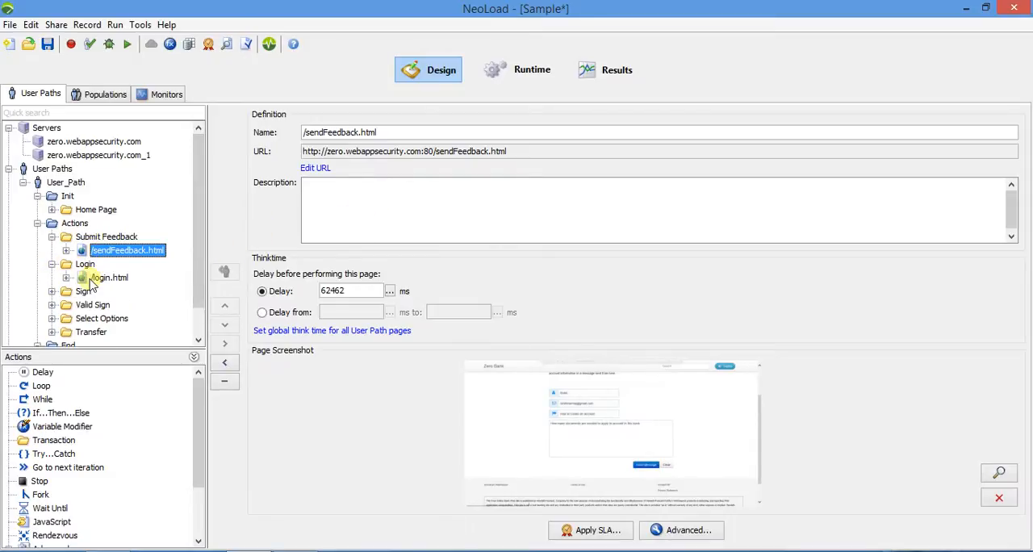
pyautogui.click(95, 278)
pyautogui.click(52, 264)
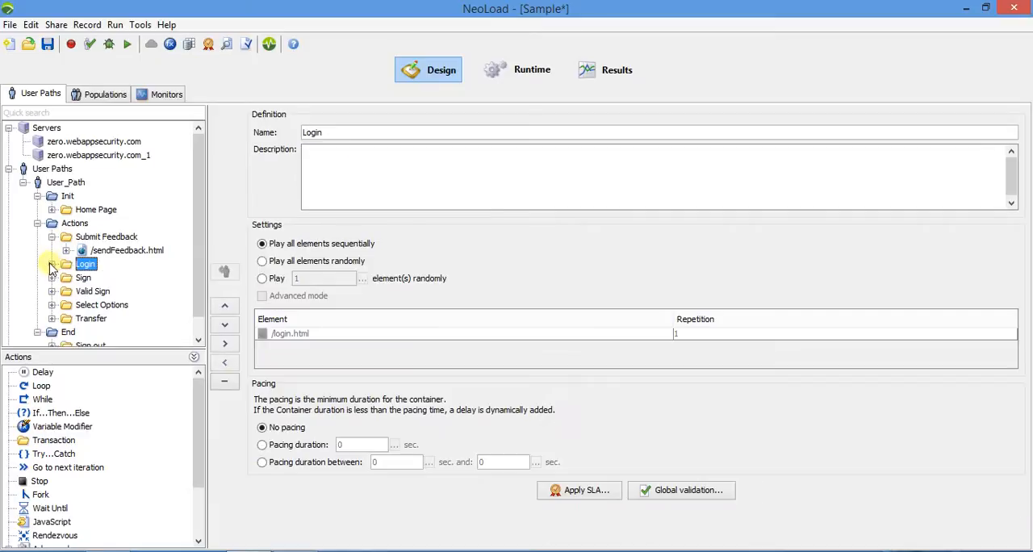
pyautogui.click(51, 237)
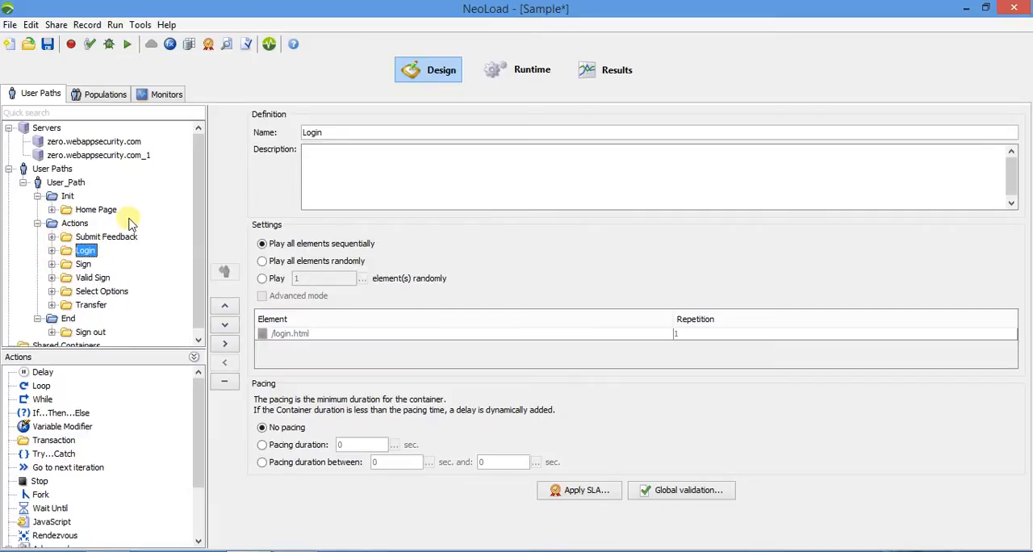
# Create a population named Population that contains the single user path User_Path.
pyautogui.click(98, 97)
pyautogui.click(465, 300)
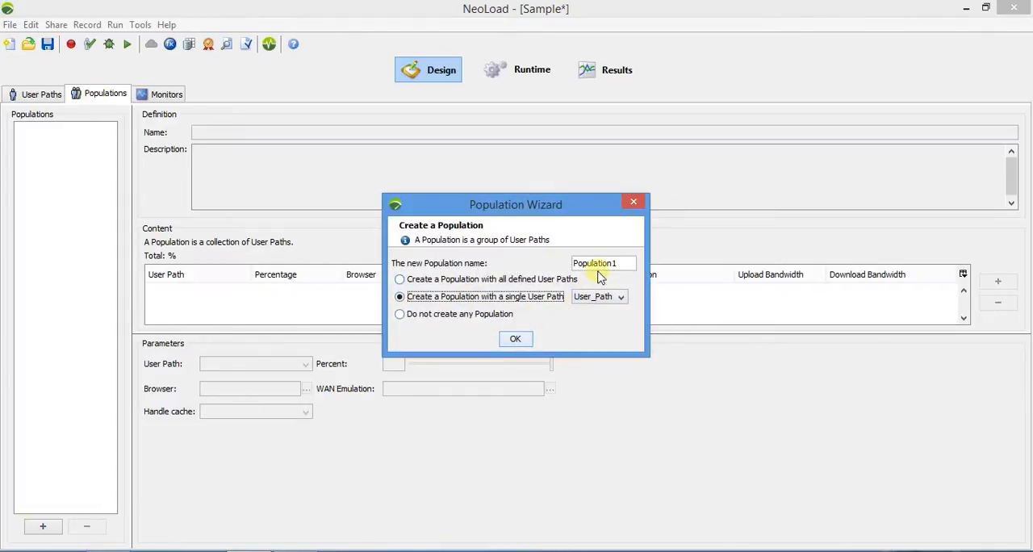
pyautogui.click(619, 264)
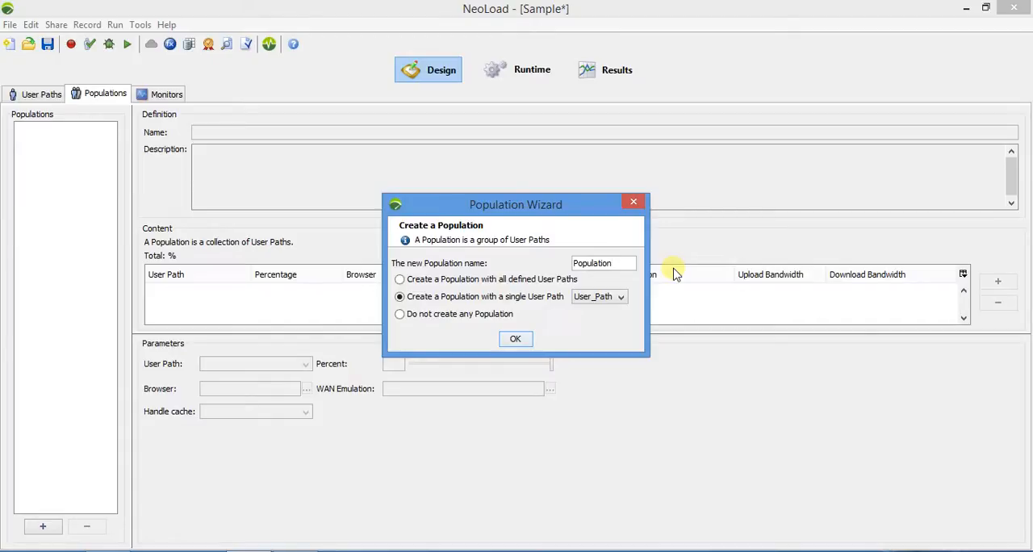
pyautogui.click(513, 339)
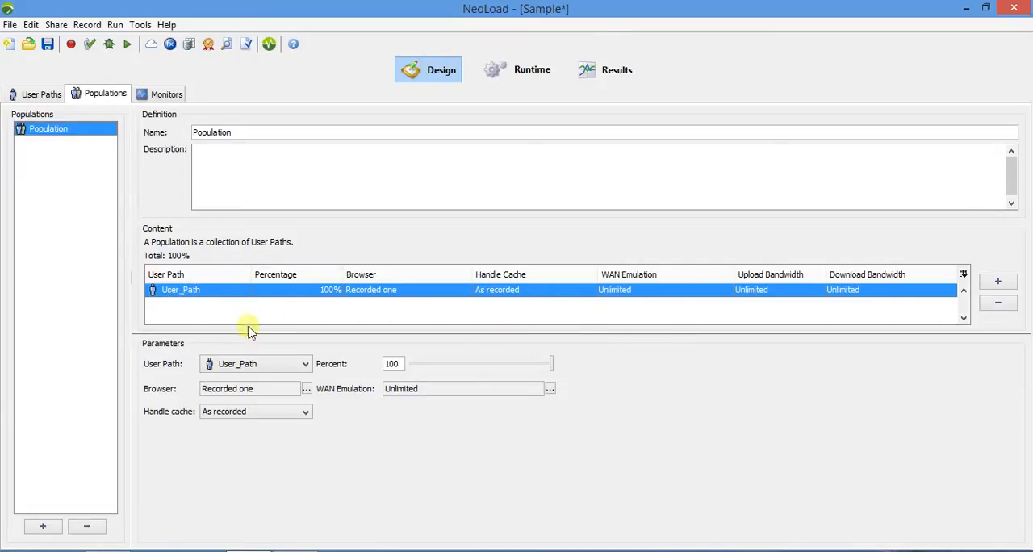
# Open the browser profiles for User_Path without saving the project, and collapse the Linux, Mac and Windows groups.
pyautogui.click(307, 389)
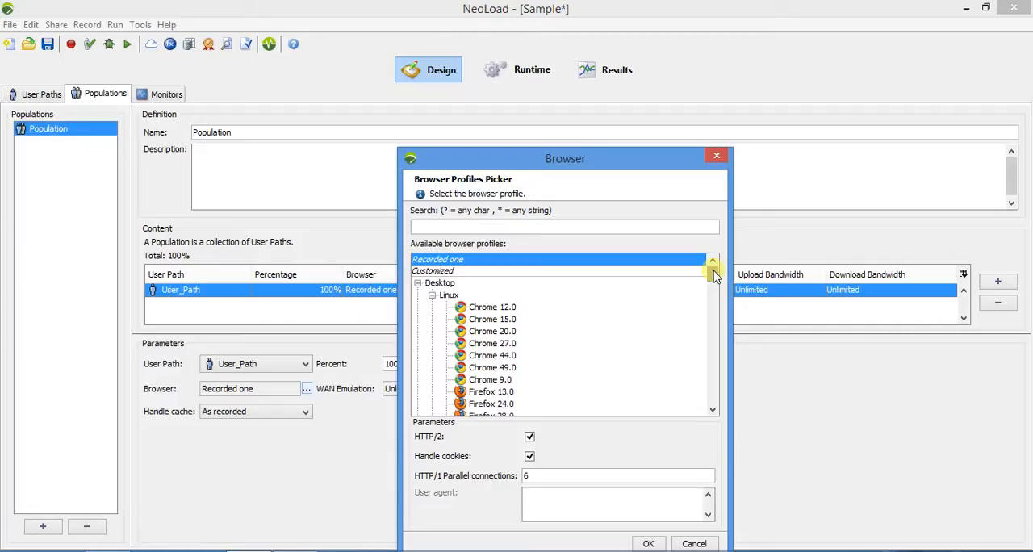
pyautogui.moveTo(714, 276); pyautogui.dragTo(715, 278)
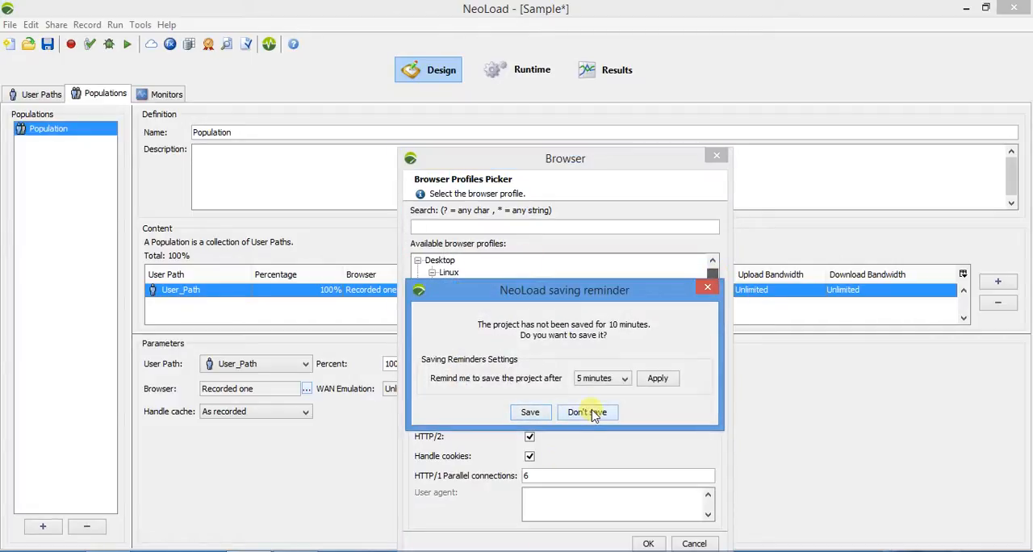
pyautogui.click(590, 413)
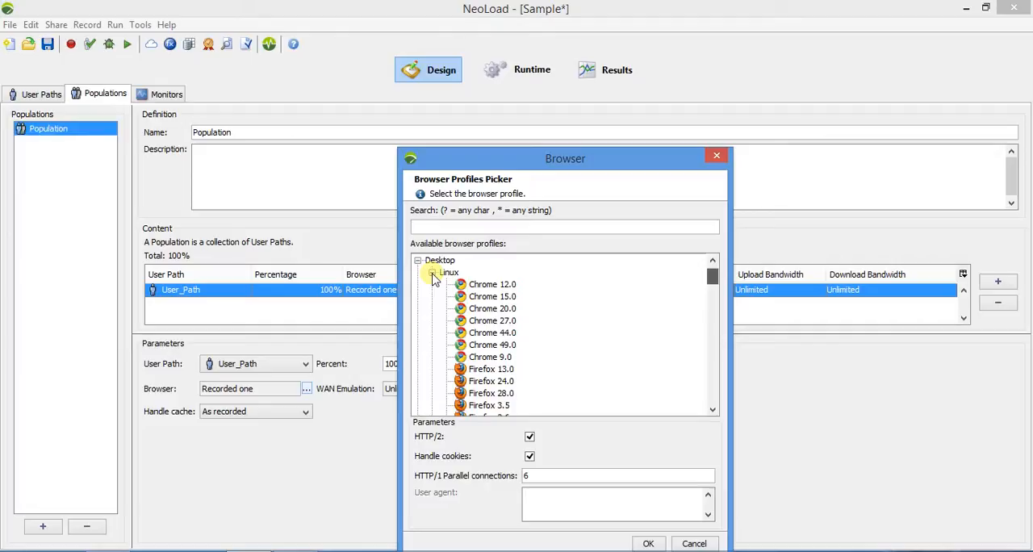
pyautogui.click(432, 273)
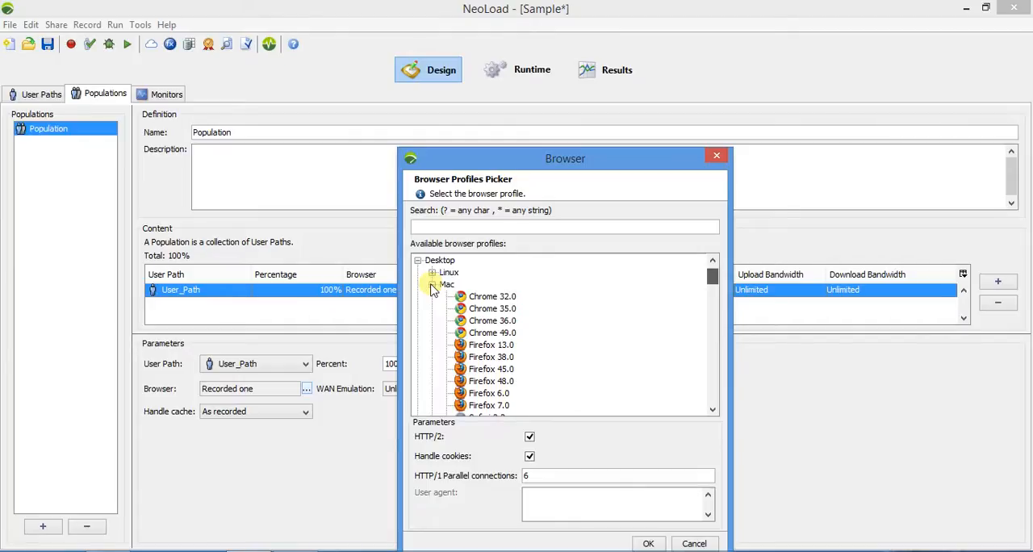
pyautogui.click(433, 285)
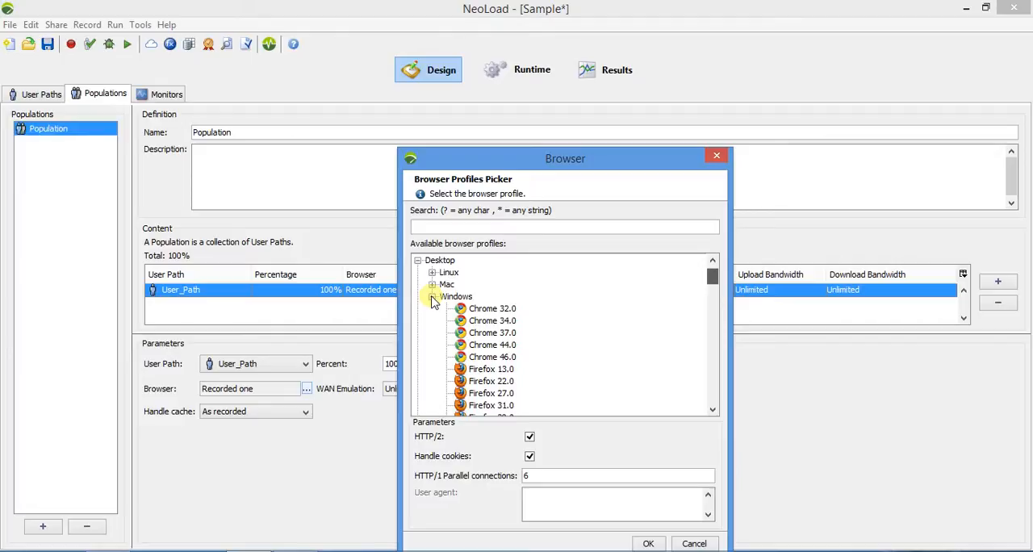
pyautogui.click(433, 297)
# Look through the mobile and tablet profiles and set User_Path's browser to the Symbian profile Nokia N8.
pyautogui.scroll(-1, 441, 301)
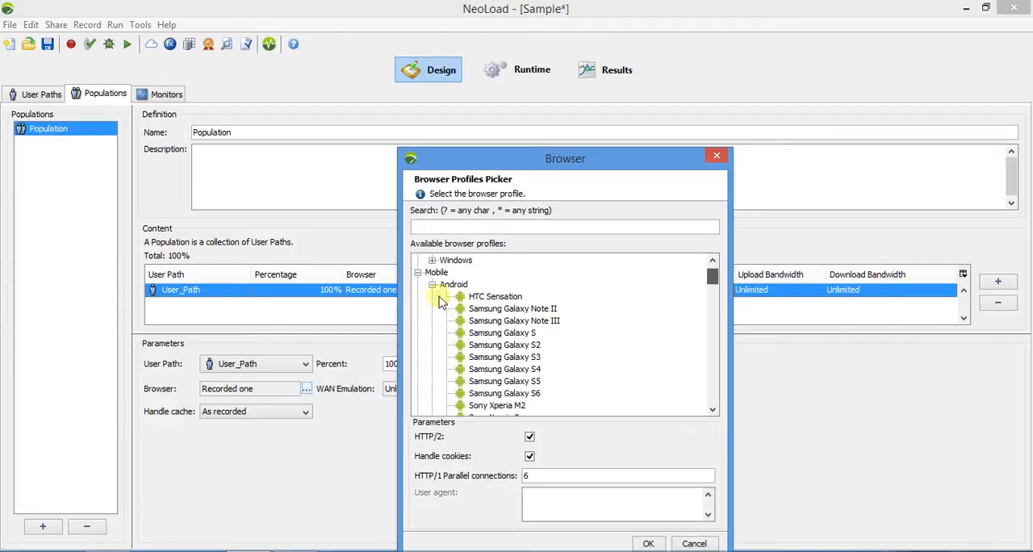
pyautogui.click(433, 286)
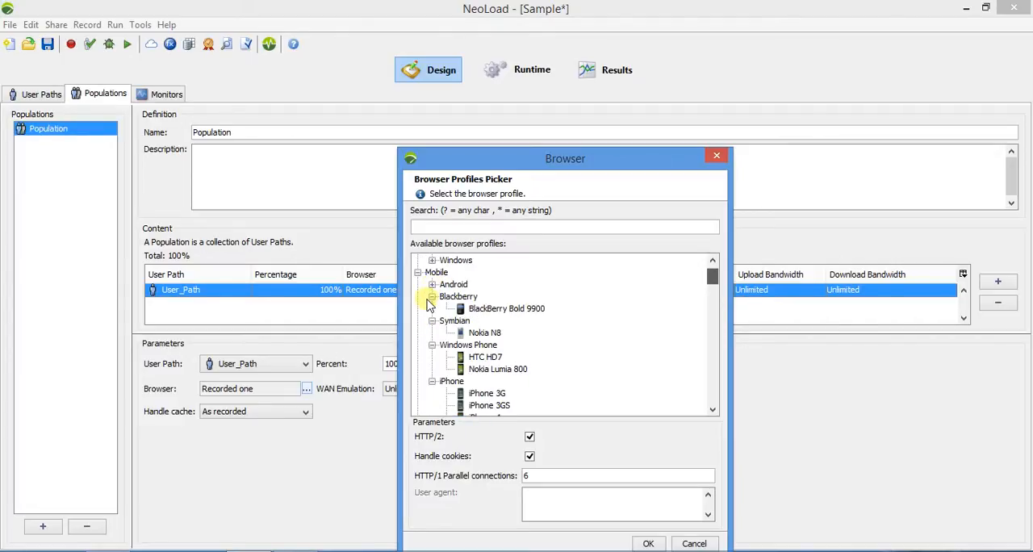
pyautogui.click(432, 297)
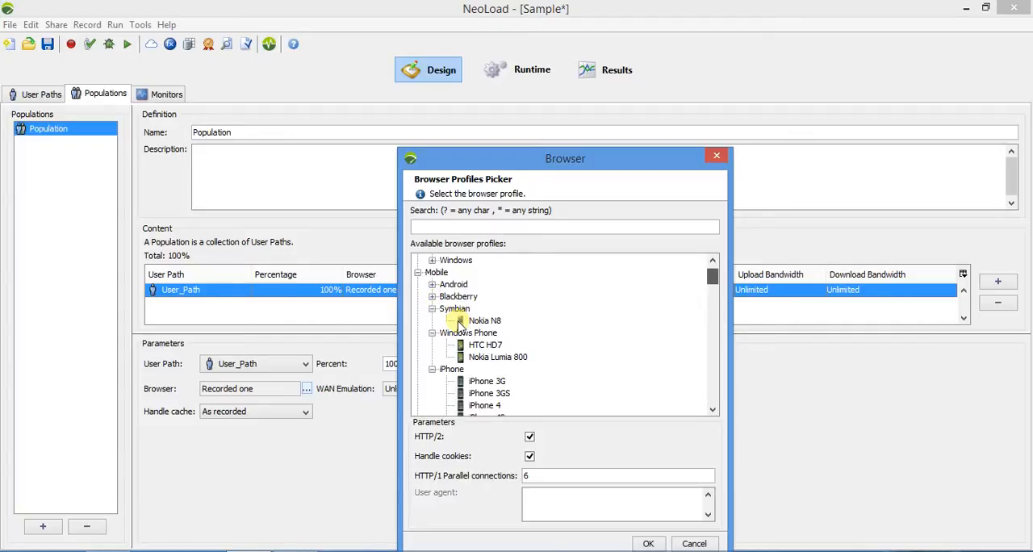
pyautogui.scroll(-1, 440, 339)
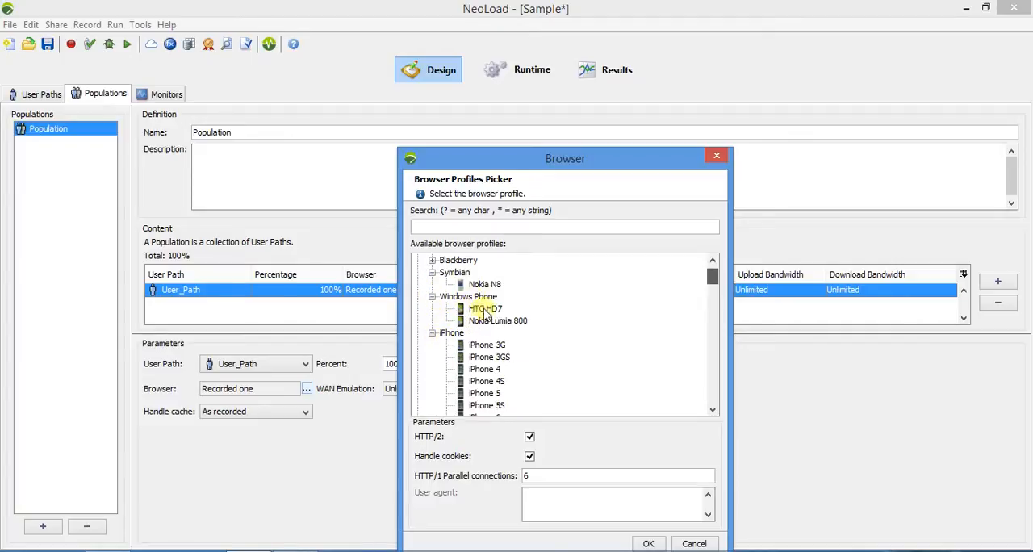
pyautogui.scroll(-3, 484, 331)
pyautogui.scroll(-2, 484, 331)
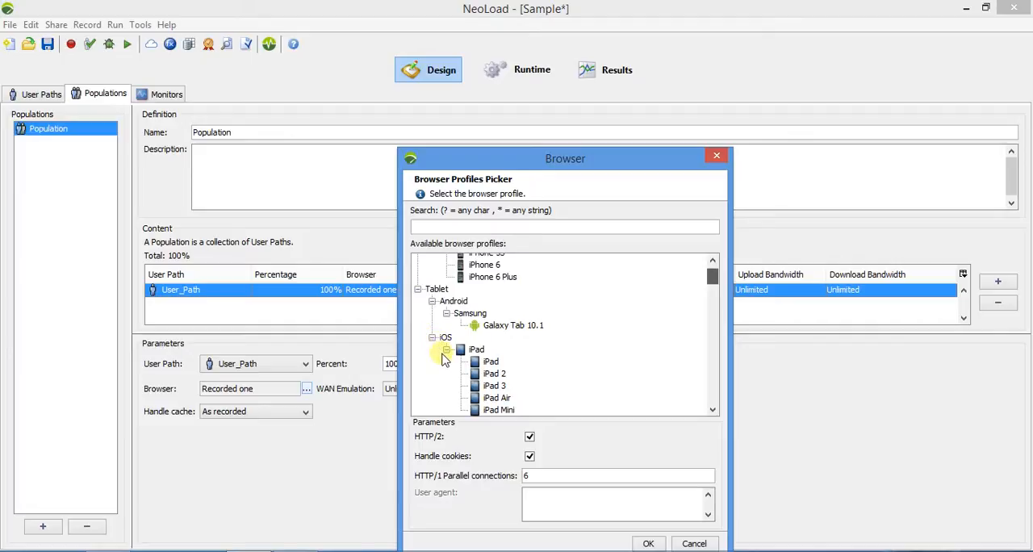
pyautogui.scroll(2, 444, 347)
pyautogui.scroll(3, 468, 337)
pyautogui.scroll(1, 470, 338)
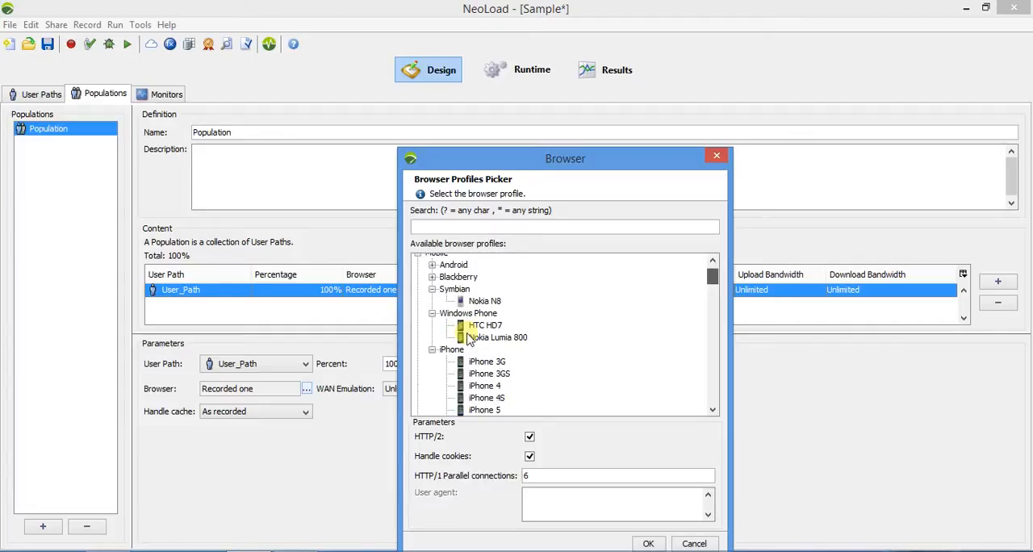
pyautogui.click(483, 301)
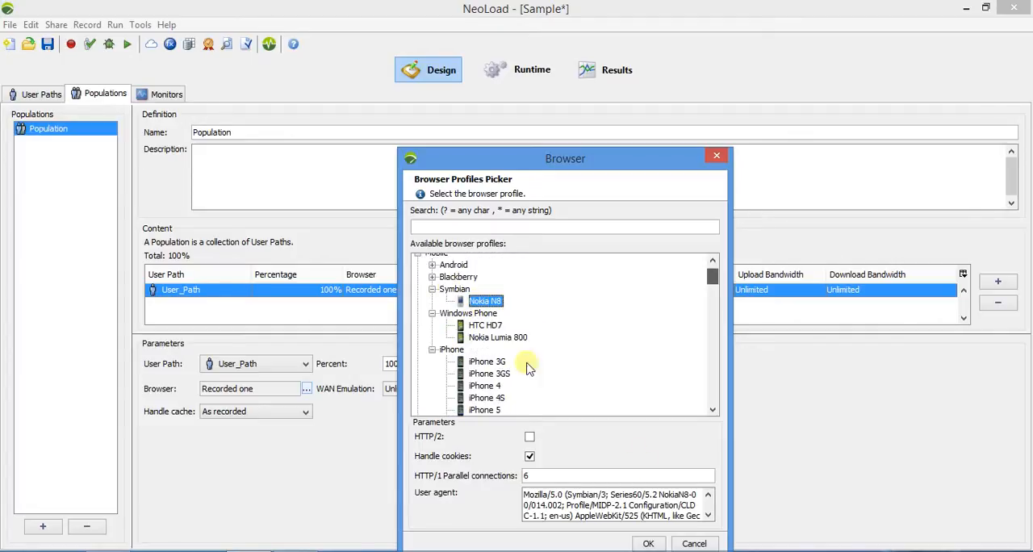
pyautogui.click(649, 543)
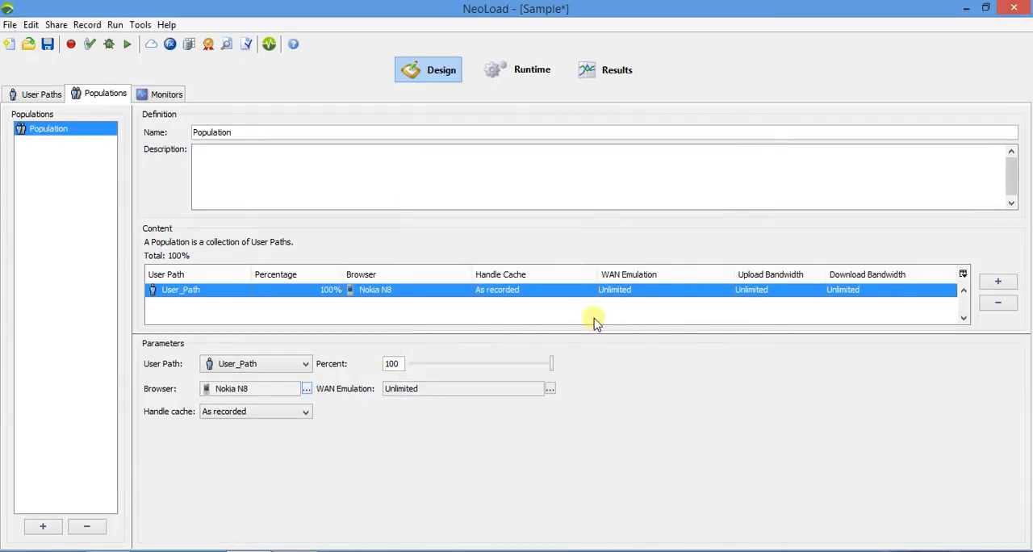
# Set the WAN emulation of User_Path in Population to the mobile 3G profile and keep cache handling as recorded.
pyautogui.click(549, 388)
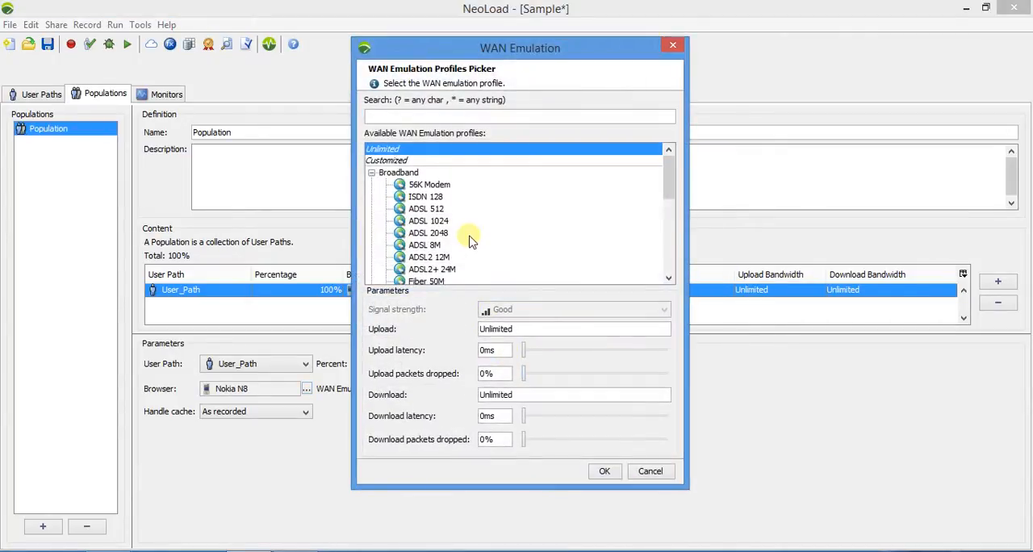
pyautogui.scroll(-4, 468, 234)
pyautogui.click(414, 256)
pyautogui.click(604, 471)
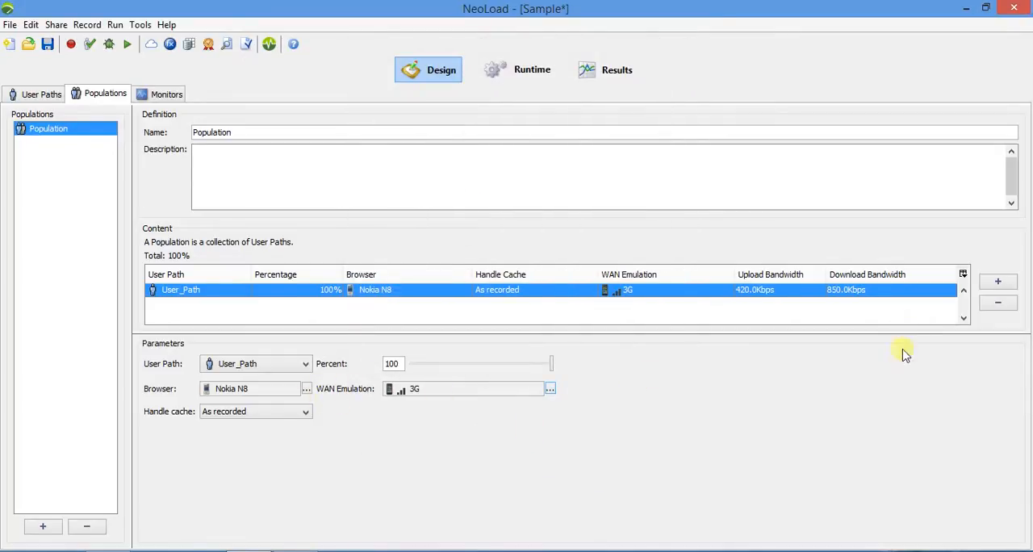
pyautogui.click(237, 414)
pyautogui.click(238, 416)
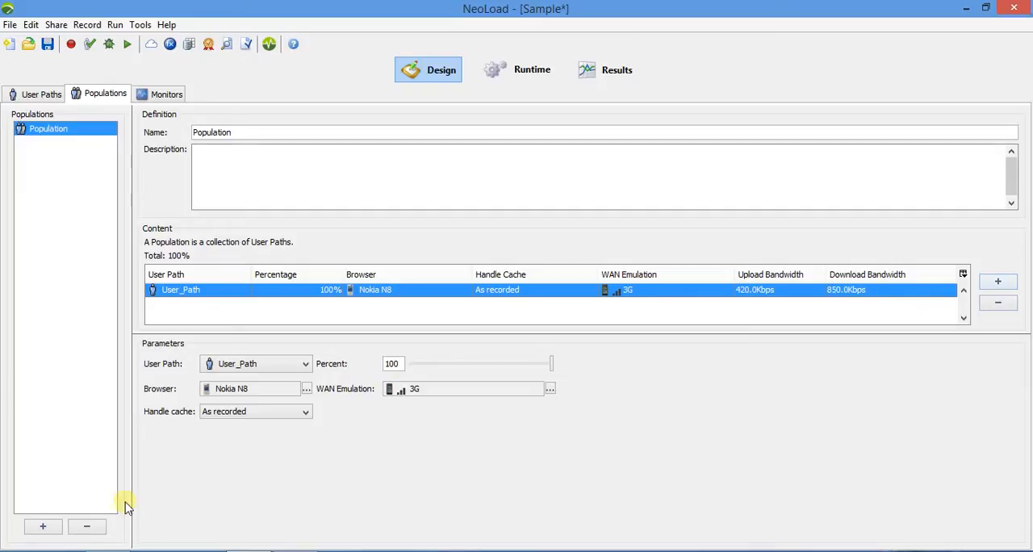
# Create a second population named Other_Platform that contains User_Path.
pyautogui.click(42, 528)
pyautogui.write('Other_Platform')
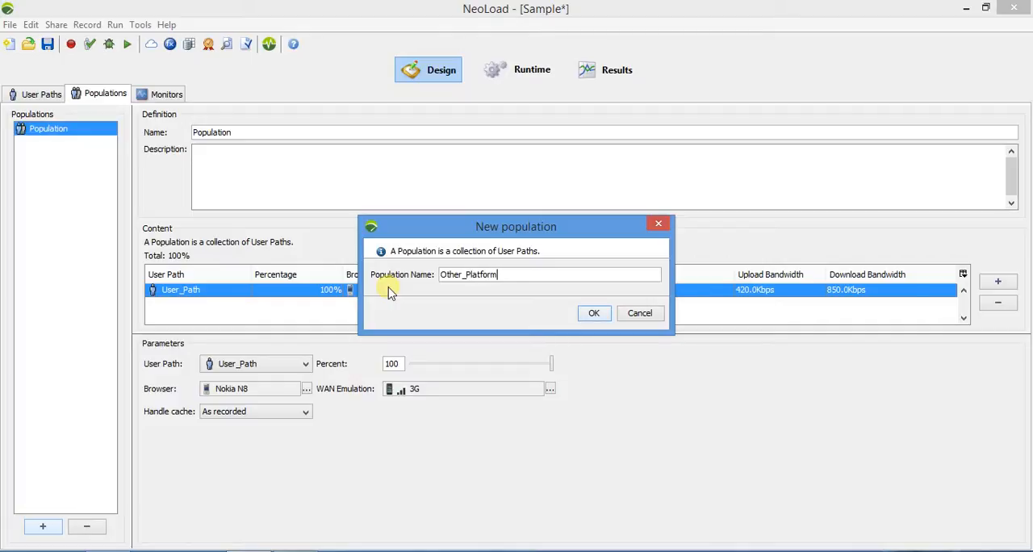
pyautogui.click(594, 313)
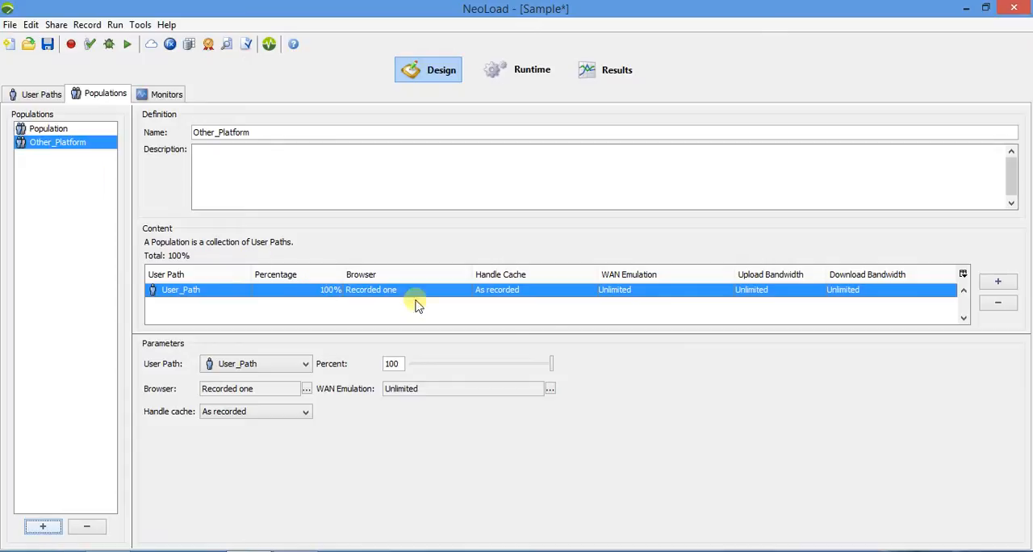
# Set the browser of User_Path in Other_Platform to the Mac desktop profile Safari 9.0.
pyautogui.click(307, 389)
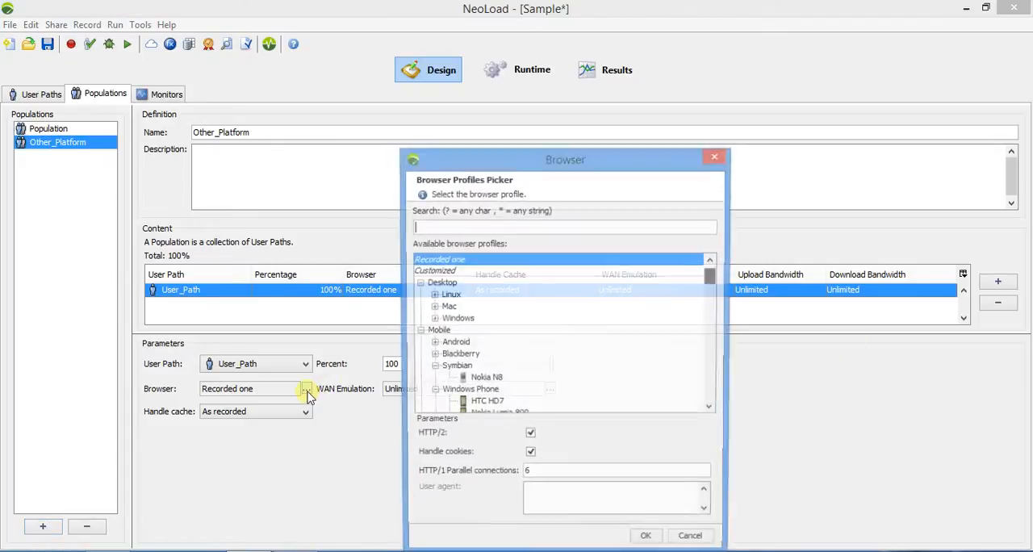
pyautogui.click(434, 308)
pyautogui.scroll(-4, 434, 315)
pyautogui.click(486, 313)
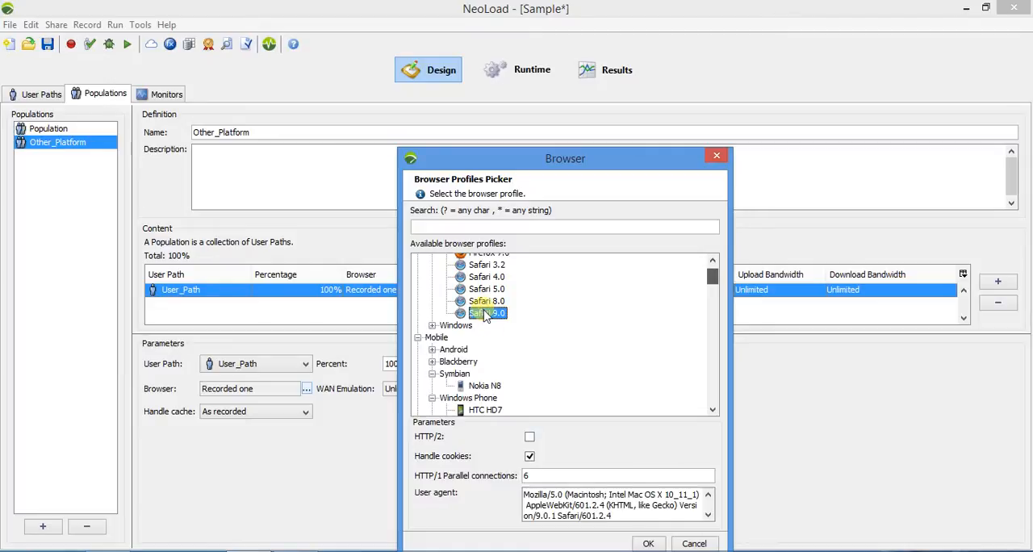
pyautogui.click(645, 544)
# Set the WAN emulation of User_Path in Other_Platform to the LAN profile Ethernet 10M.
pyautogui.click(549, 390)
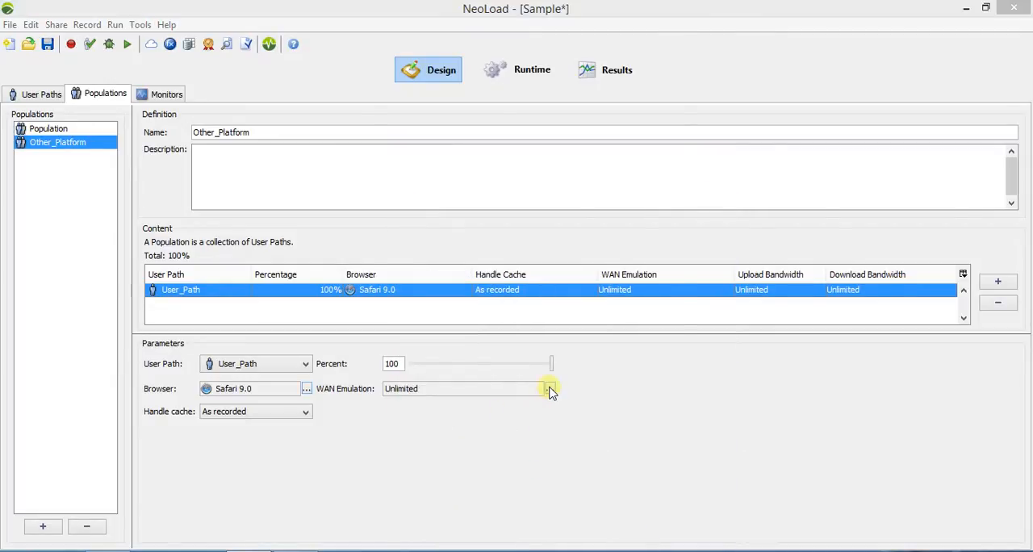
pyautogui.scroll(-3, 404, 230)
pyautogui.click(432, 223)
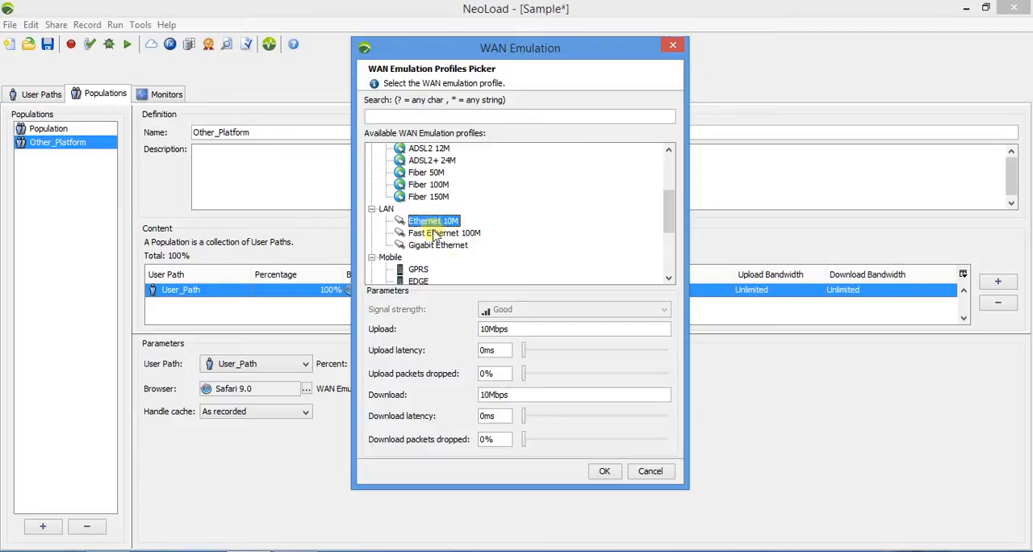
pyautogui.click(605, 471)
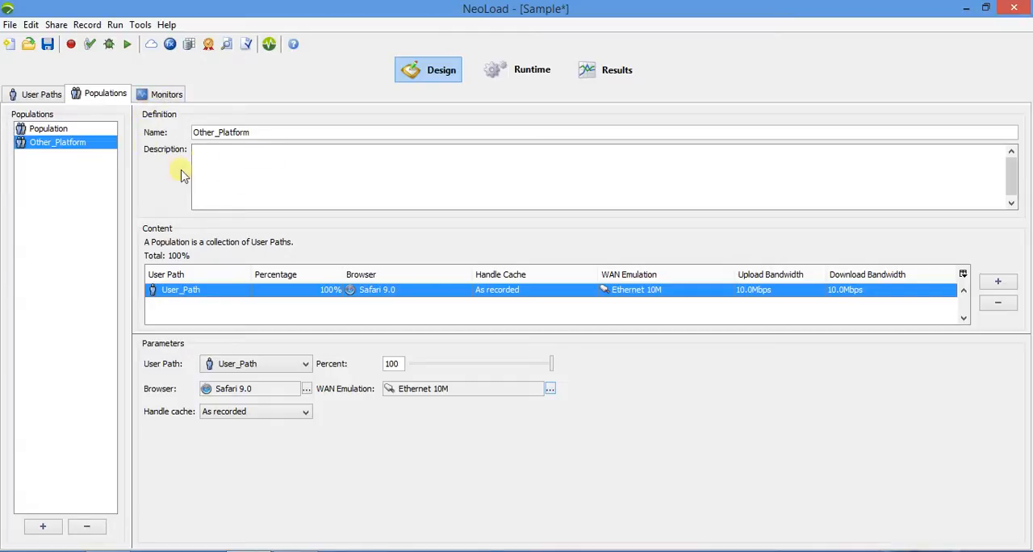
# Examine the monitors setup, including the localhost agent's details and the list of monitoring agents.
pyautogui.click(170, 96)
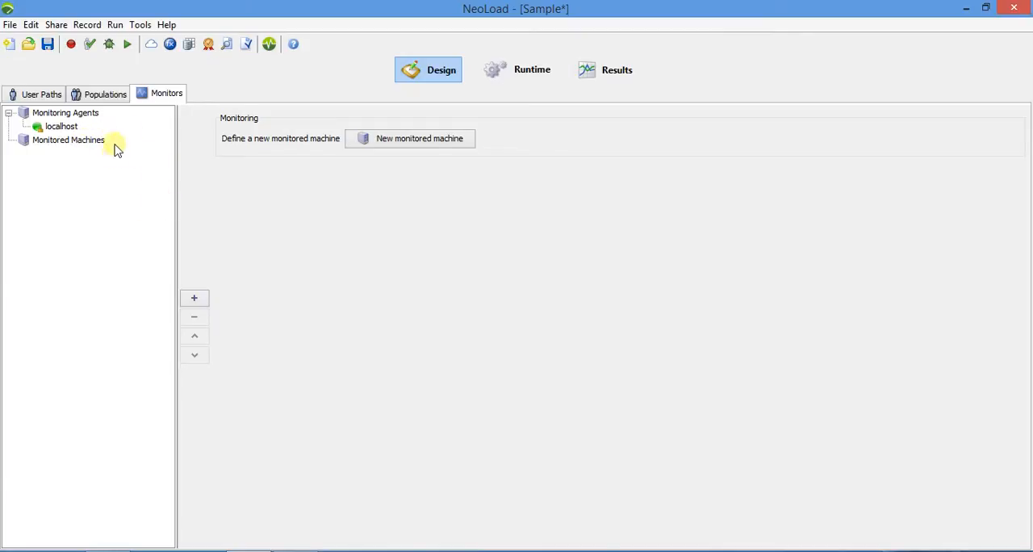
pyautogui.click(67, 127)
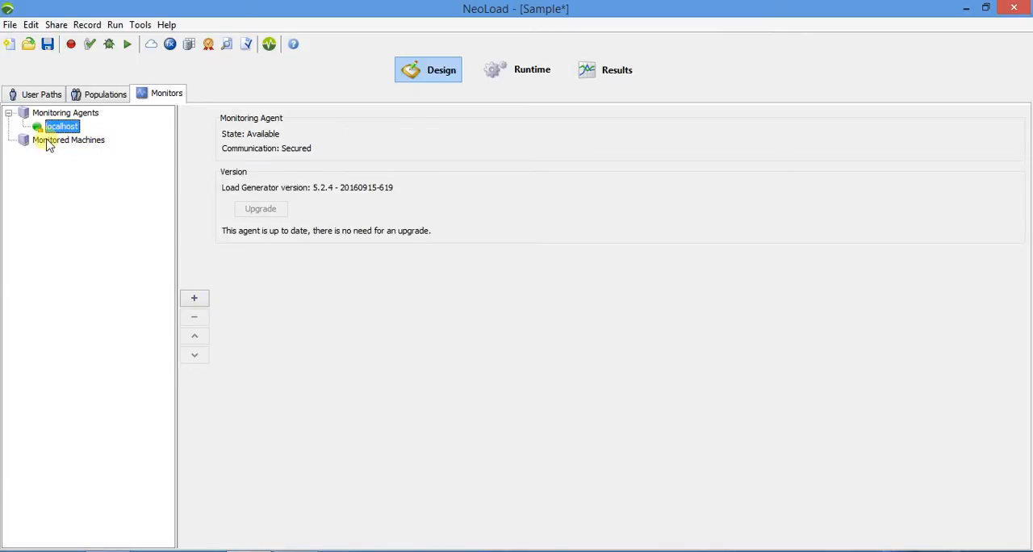
pyautogui.click(55, 115)
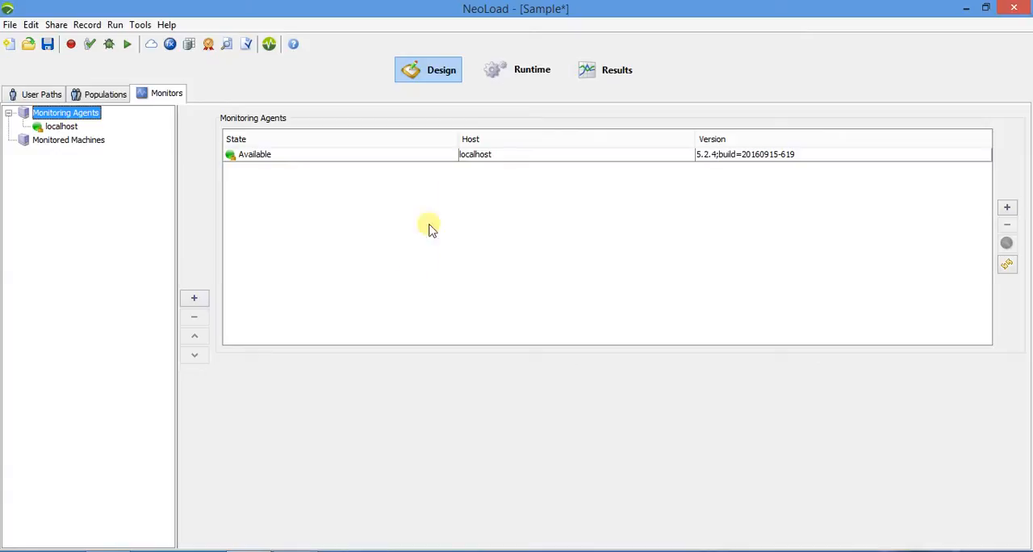
# Include Other_Platform in scenario1 at runtime and review its advanced start and stop policies without changing them.
pyautogui.click(521, 82)
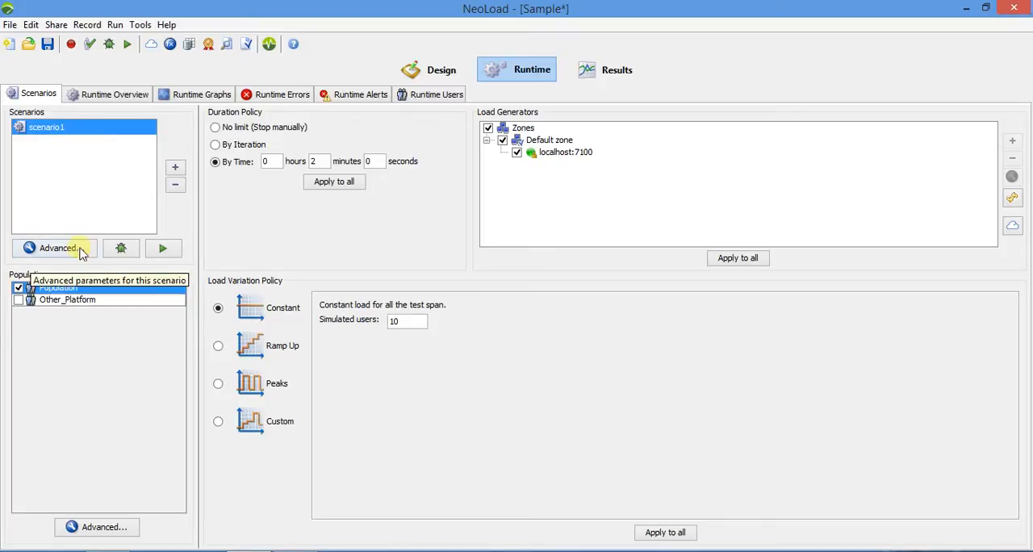
pyautogui.click(19, 301)
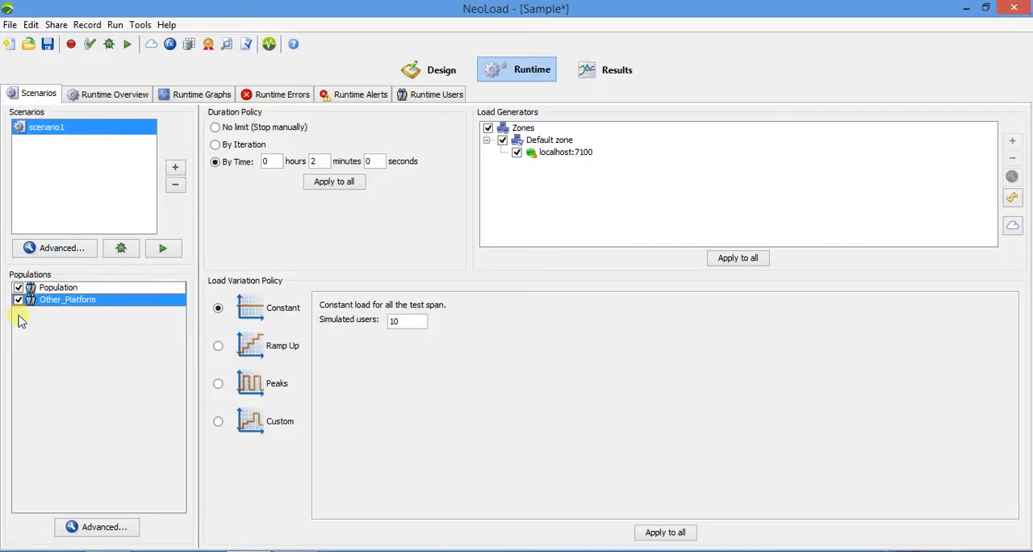
pyautogui.click(113, 529)
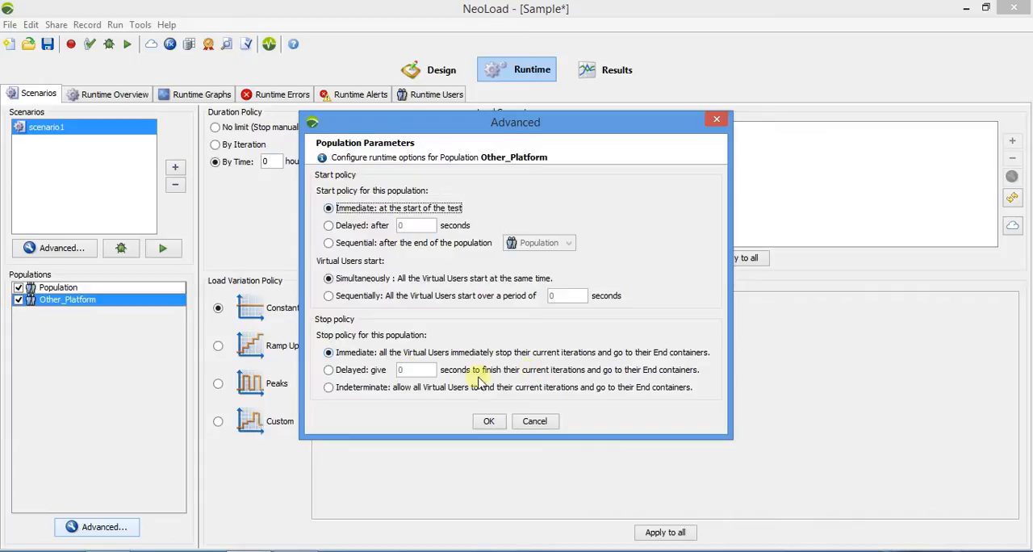
pyautogui.click(534, 421)
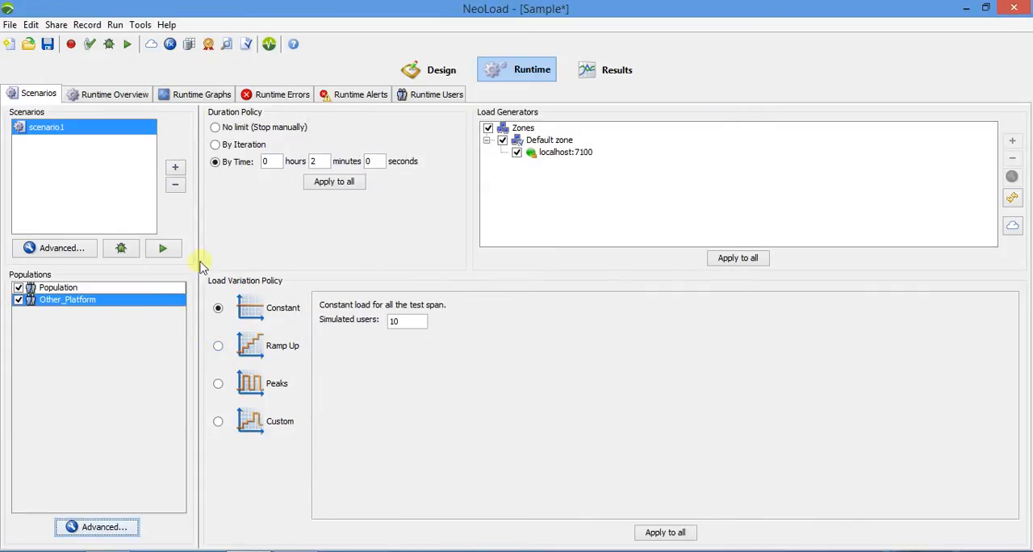
# Give Population a Ramp Up load adding 3 users every 10 seconds, capped at 15 users, and apply it to all selected populations.
pyautogui.click(74, 288)
pyautogui.click(218, 346)
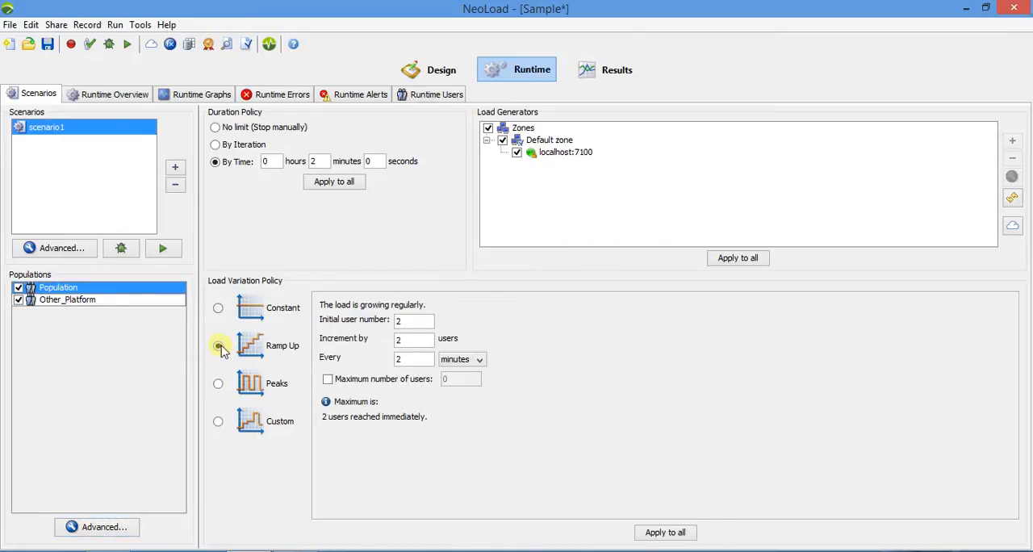
pyautogui.moveTo(427, 365); pyautogui.dragTo(334, 367)
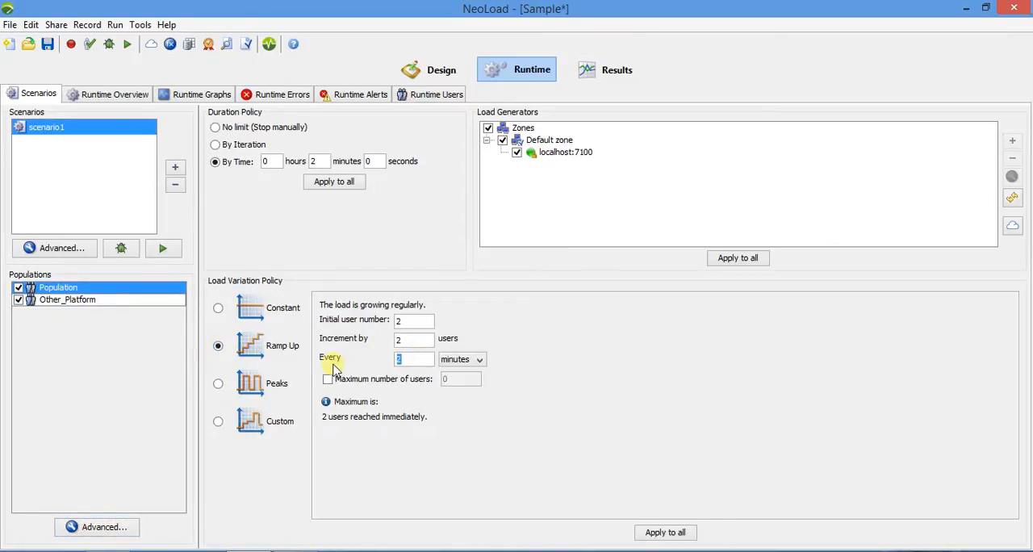
pyautogui.write('10')
pyautogui.moveTo(428, 342); pyautogui.dragTo(347, 344)
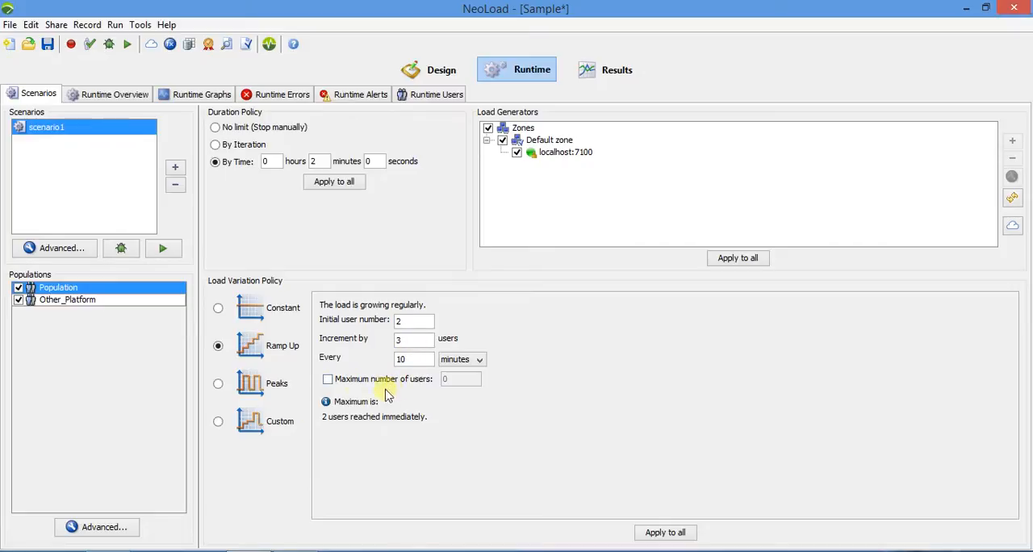
pyautogui.click(358, 383)
pyautogui.doubleClick(449, 379)
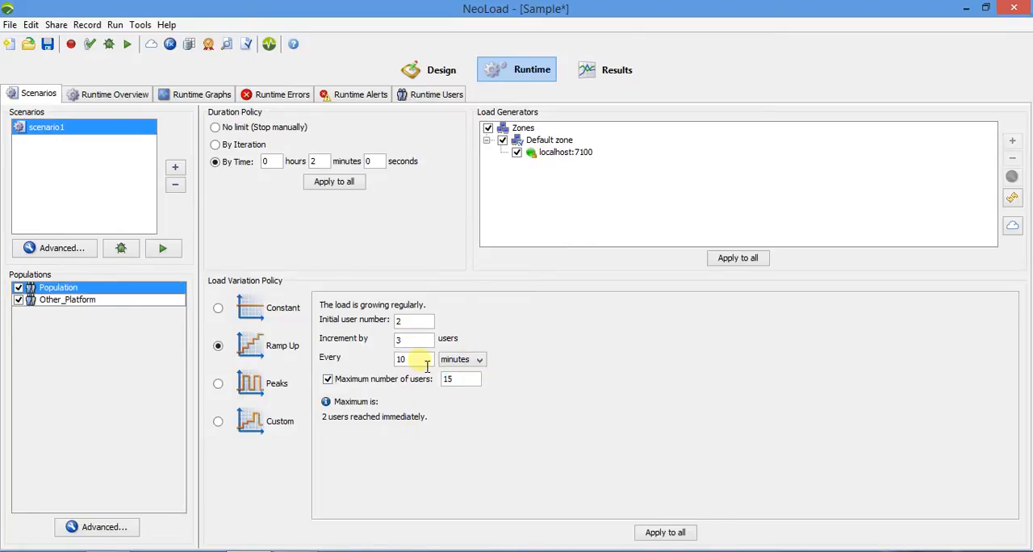
pyautogui.click(460, 360)
pyautogui.click(456, 371)
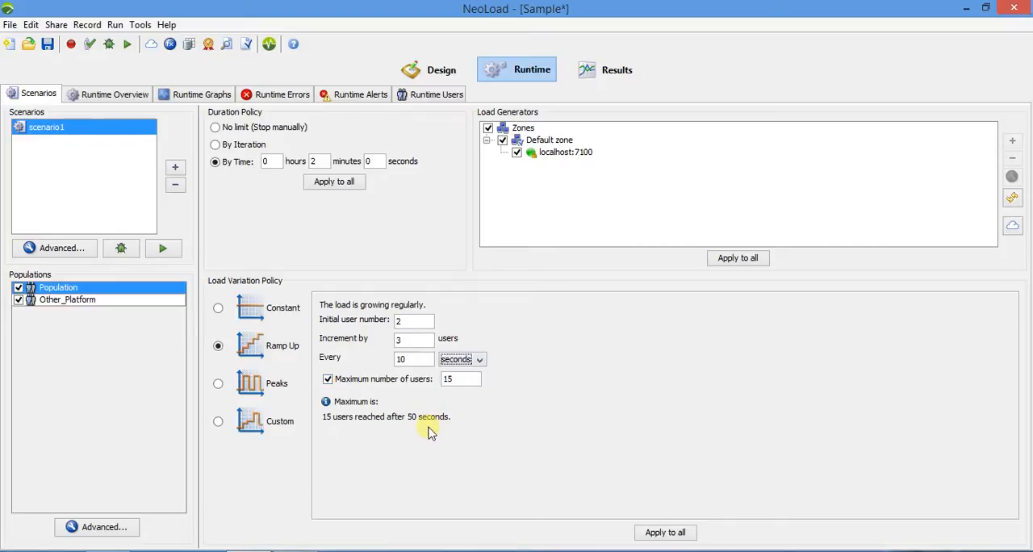
pyautogui.click(675, 535)
pyautogui.click(487, 299)
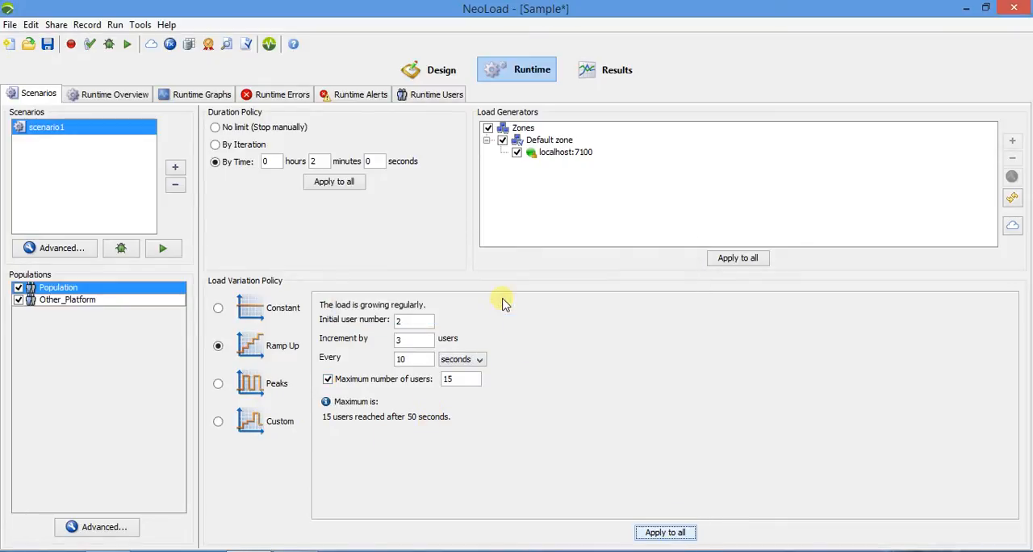
# Switch Other_Platform's load variation policy to Peaks and set the minimum load's duration unit to seconds.
pyautogui.click(85, 301)
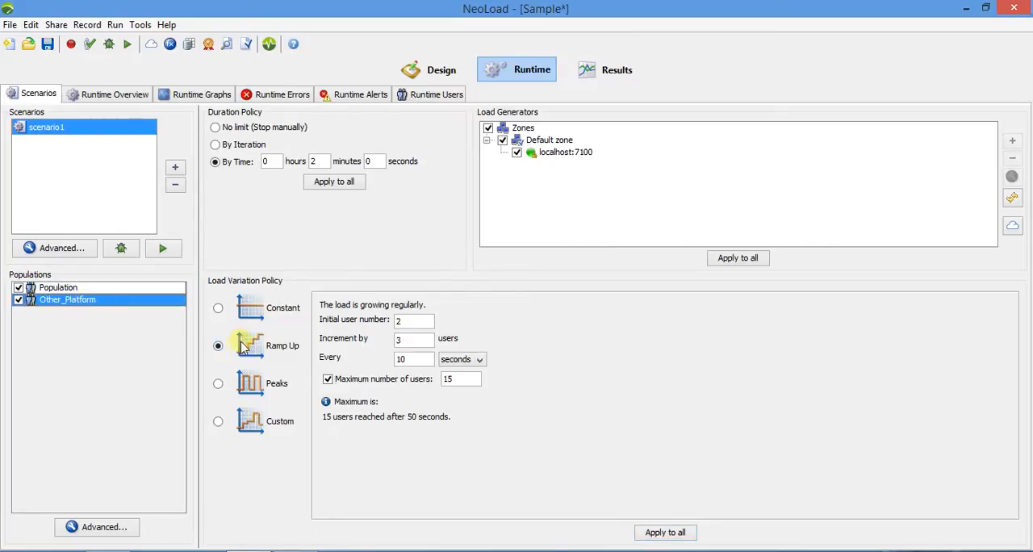
pyautogui.click(218, 385)
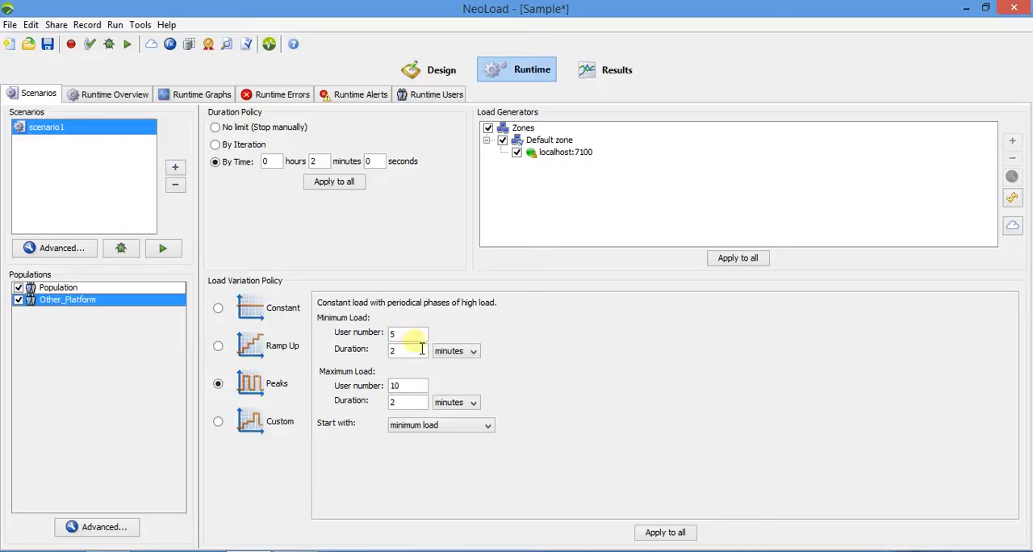
pyautogui.click(454, 351)
pyautogui.click(457, 372)
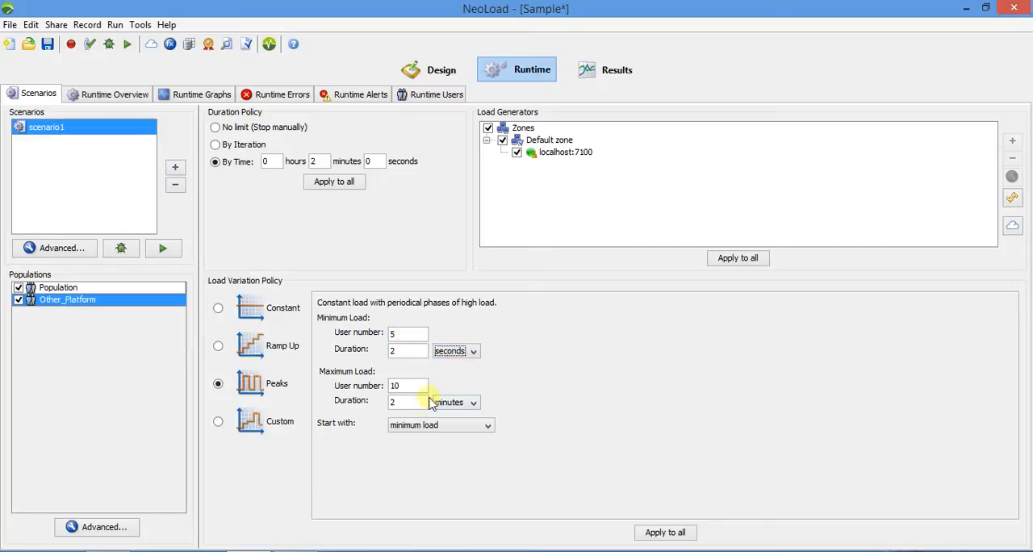
# Set the maximum peak load to 30 users for 10 seconds and apply the configuration to all selected populations.
pyautogui.doubleClick(413, 389)
pyautogui.write('30')
pyautogui.click(473, 402)
pyautogui.click(449, 415)
pyautogui.doubleClick(407, 402)
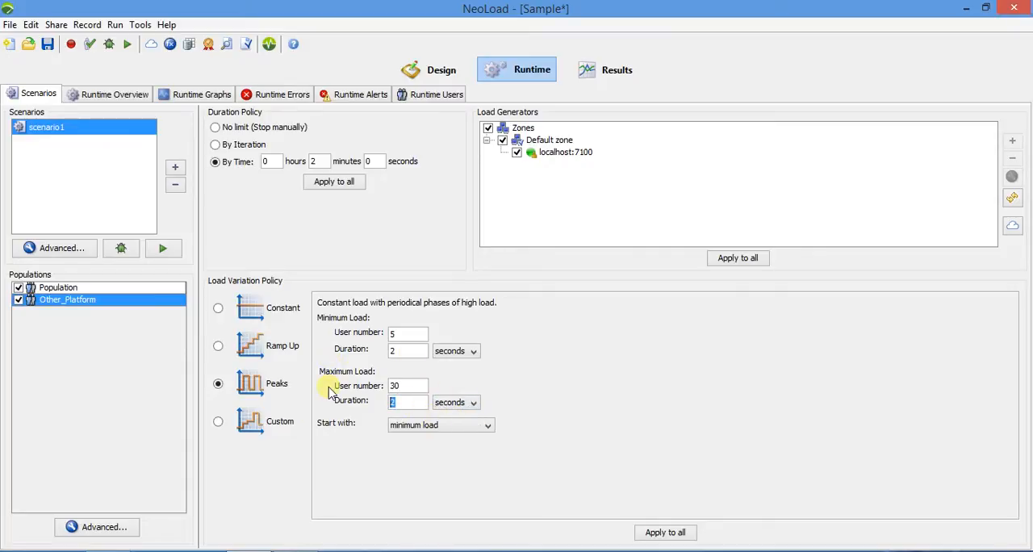
pyautogui.write('20')
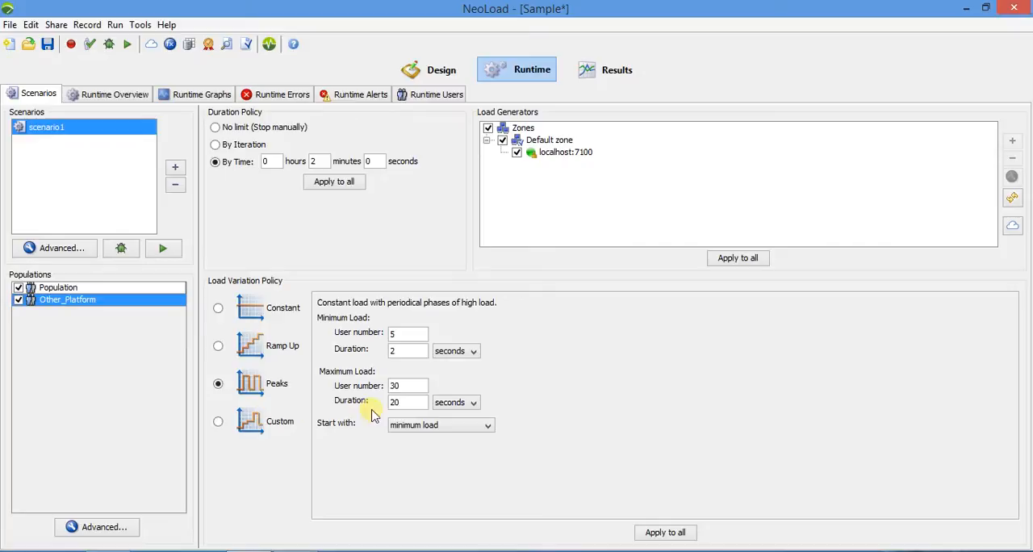
pyautogui.press('BackSpace')
pyautogui.write('10')
pyautogui.click(655, 535)
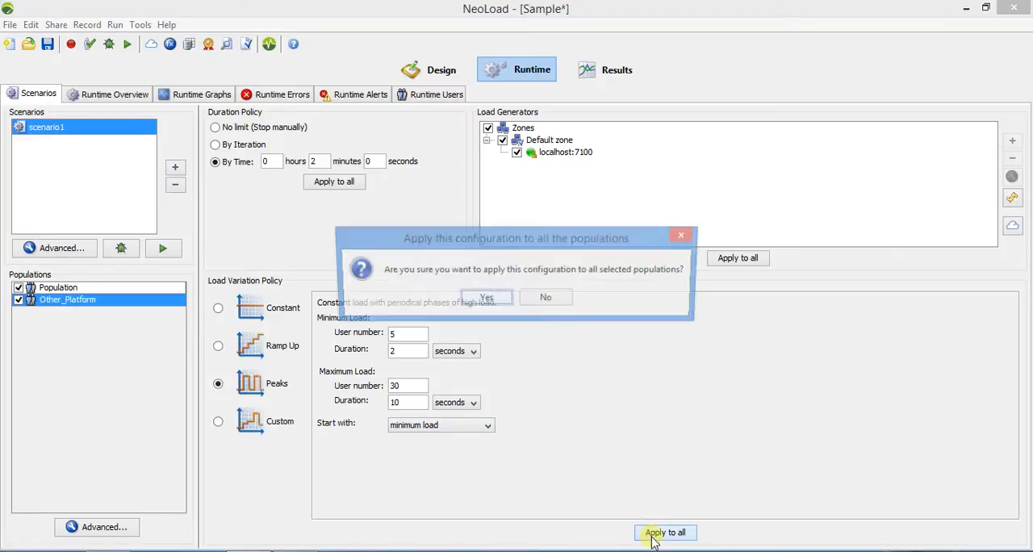
pyautogui.click(483, 296)
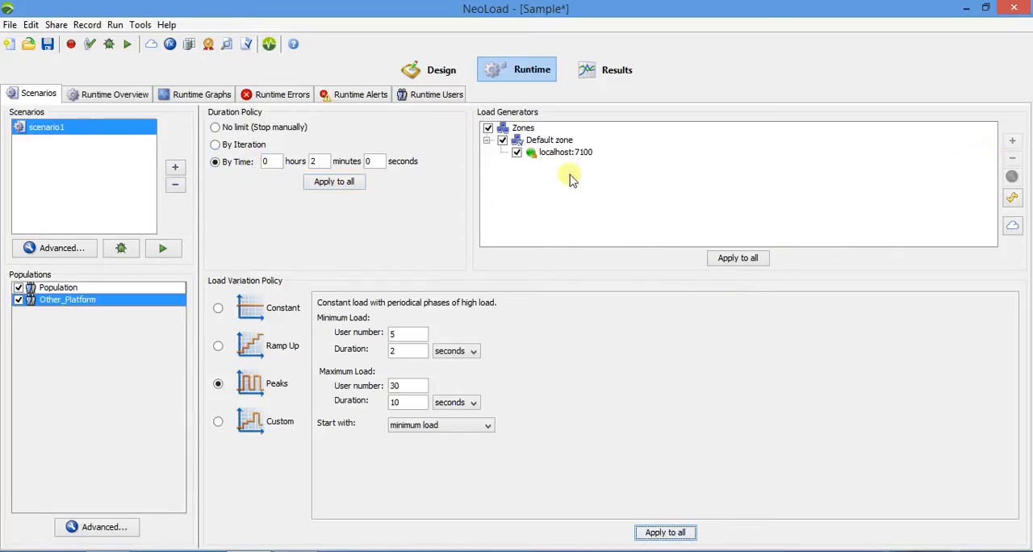
# Review the general settings for a new load generator zone without adding the zone.
pyautogui.click(519, 129)
pyautogui.click(1012, 140)
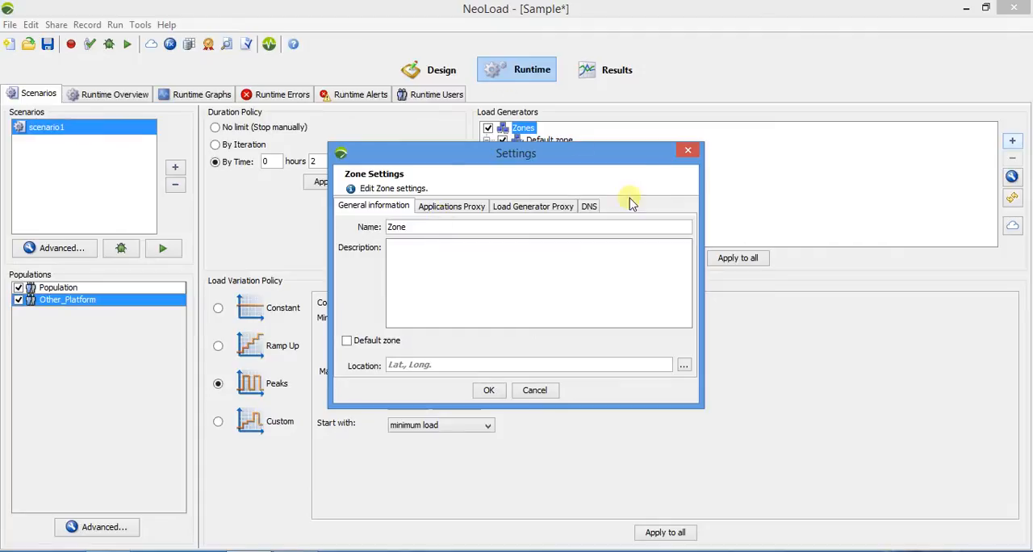
pyautogui.click(688, 152)
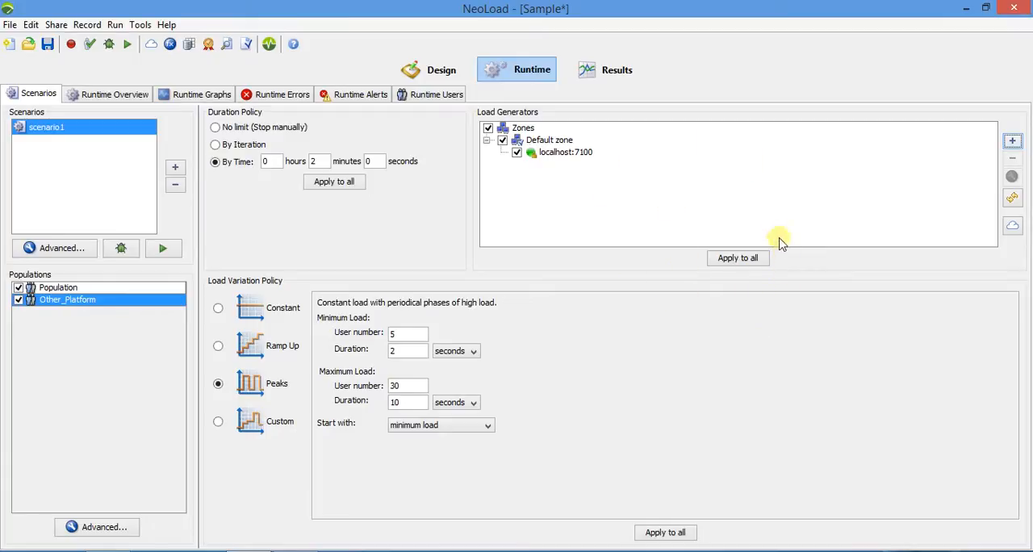
# Look through the runtime overview, graphs, errors, alerts and users views.
pyautogui.click(111, 96)
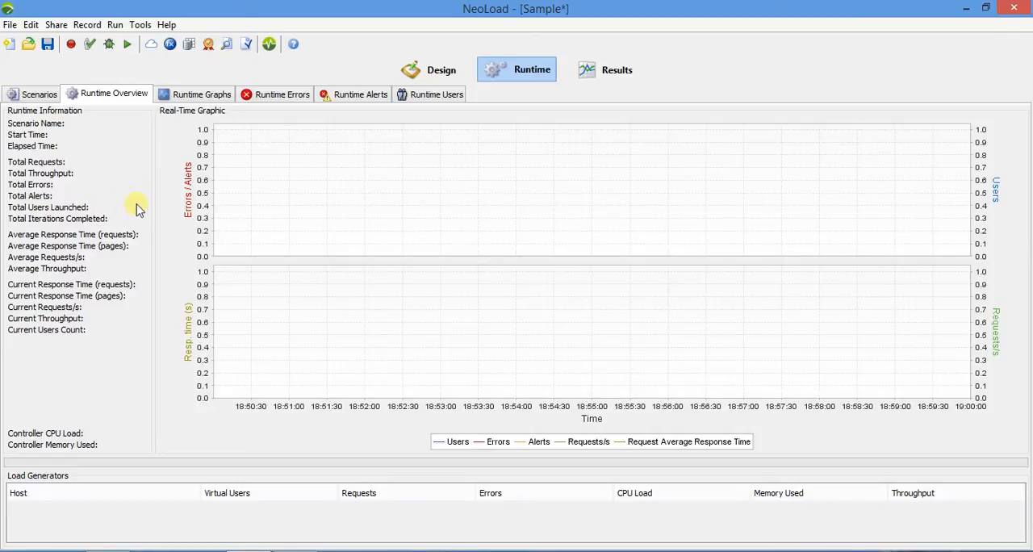
pyautogui.click(194, 94)
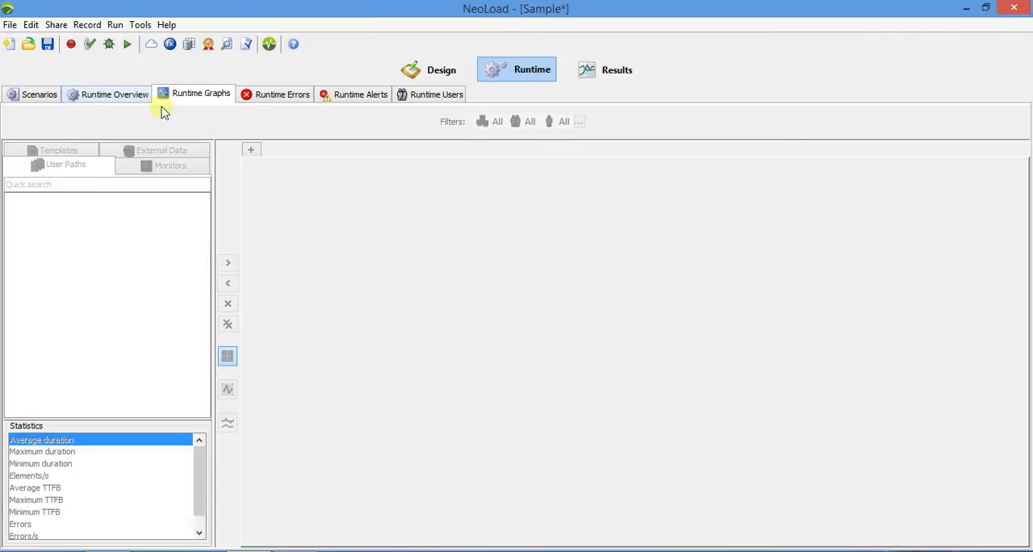
pyautogui.click(252, 96)
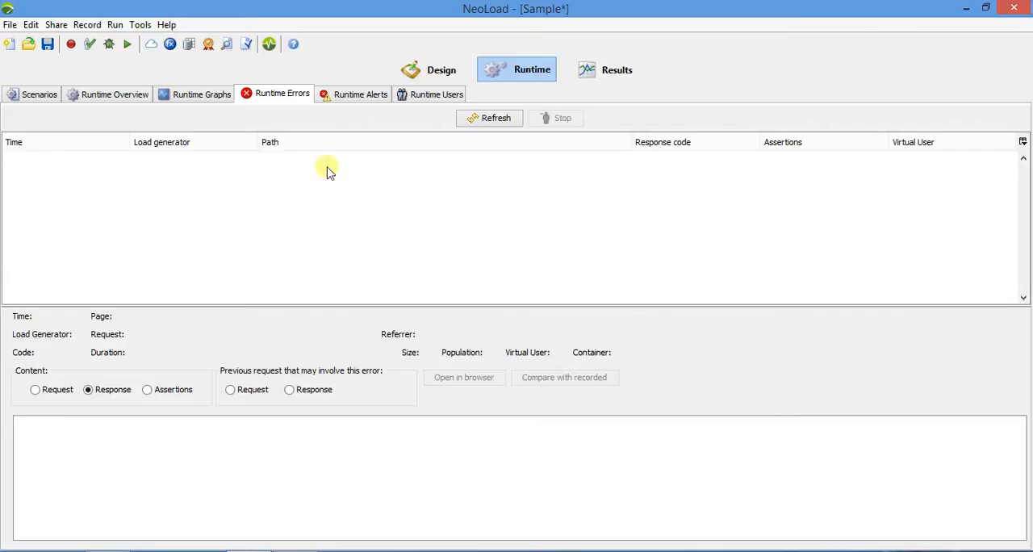
pyautogui.click(361, 95)
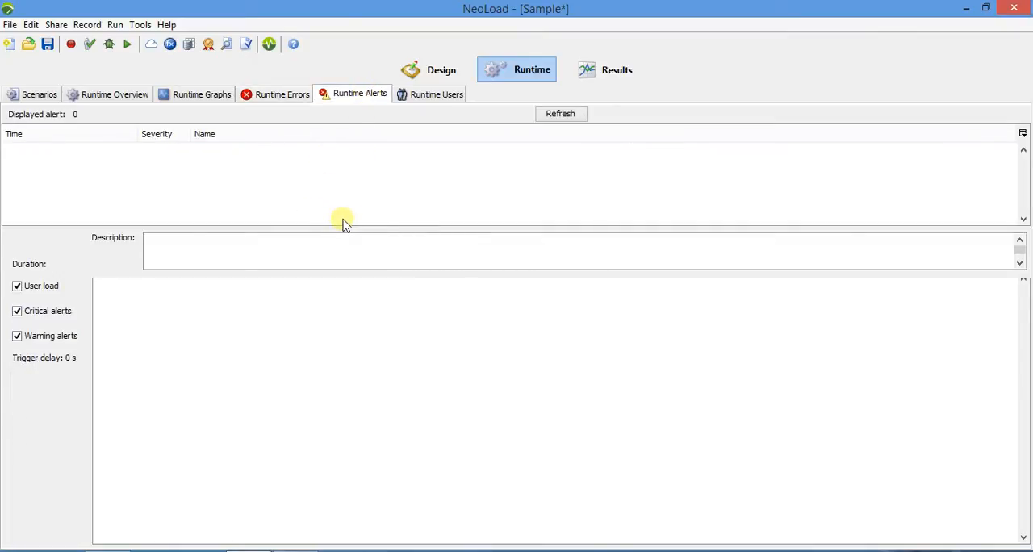
pyautogui.click(428, 97)
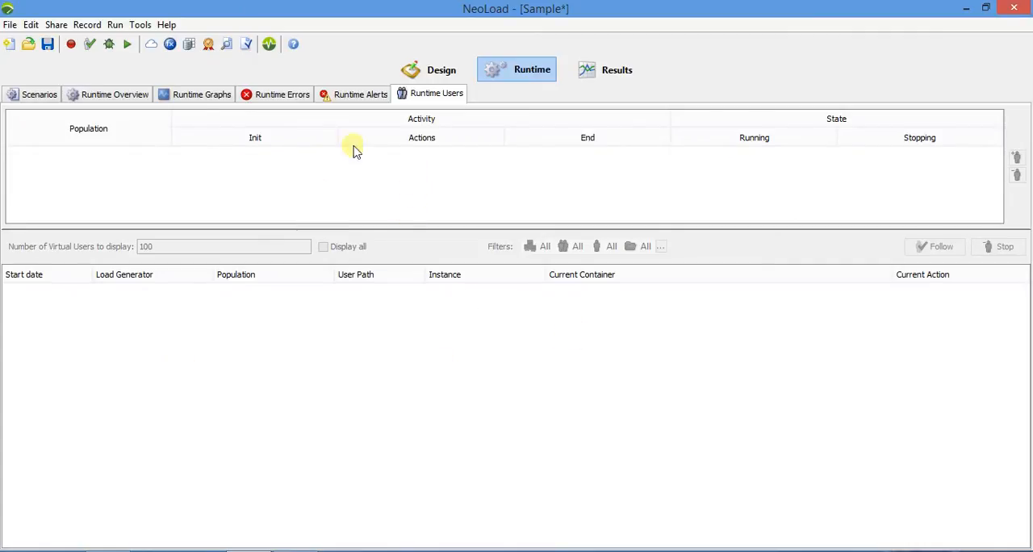
# Run scenario1 as Test1 with the description "Sample test", dismissing the licence limit messages.
pyautogui.click(127, 45)
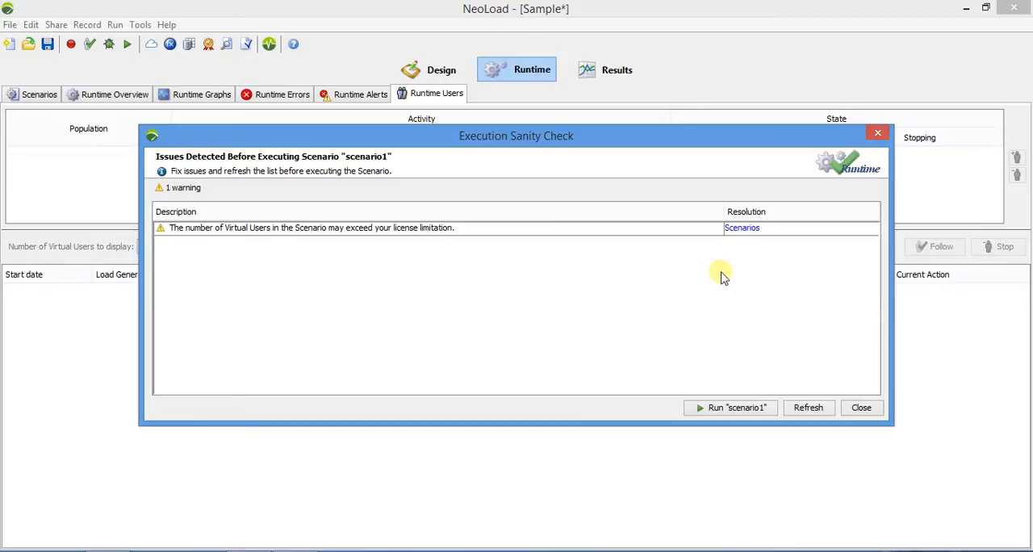
pyautogui.click(729, 409)
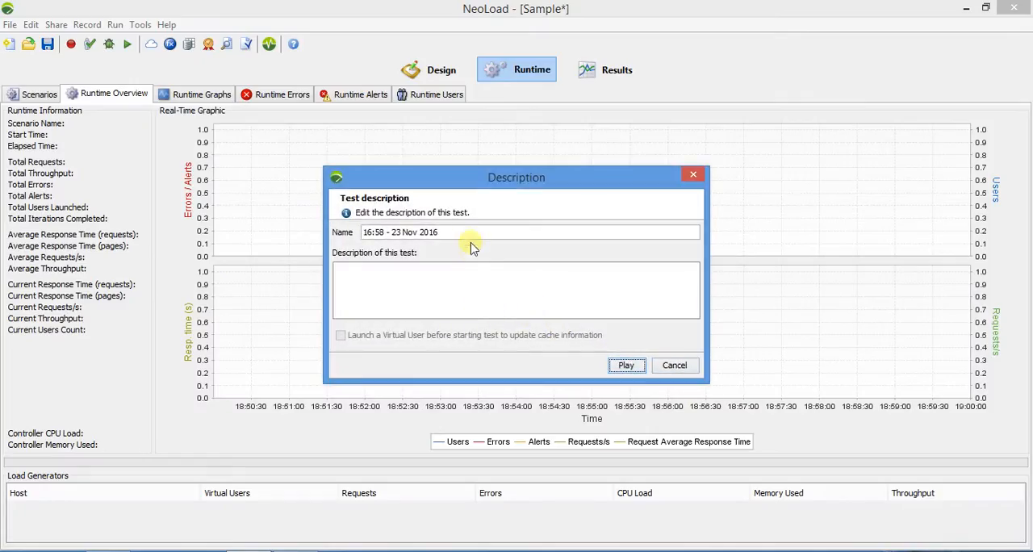
pyautogui.moveTo(473, 233); pyautogui.dragTo(315, 210)
pyautogui.write('Test1')
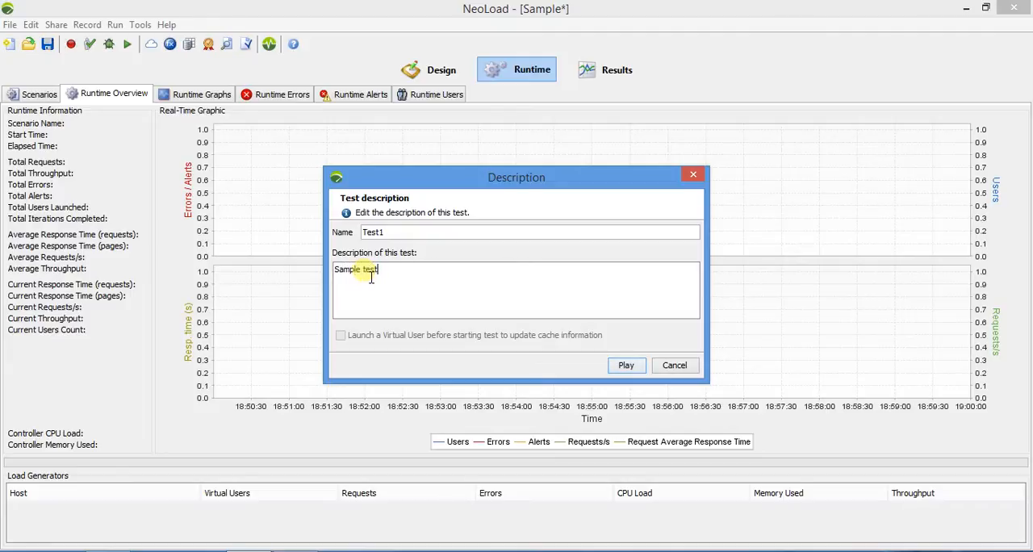
pyautogui.click(630, 366)
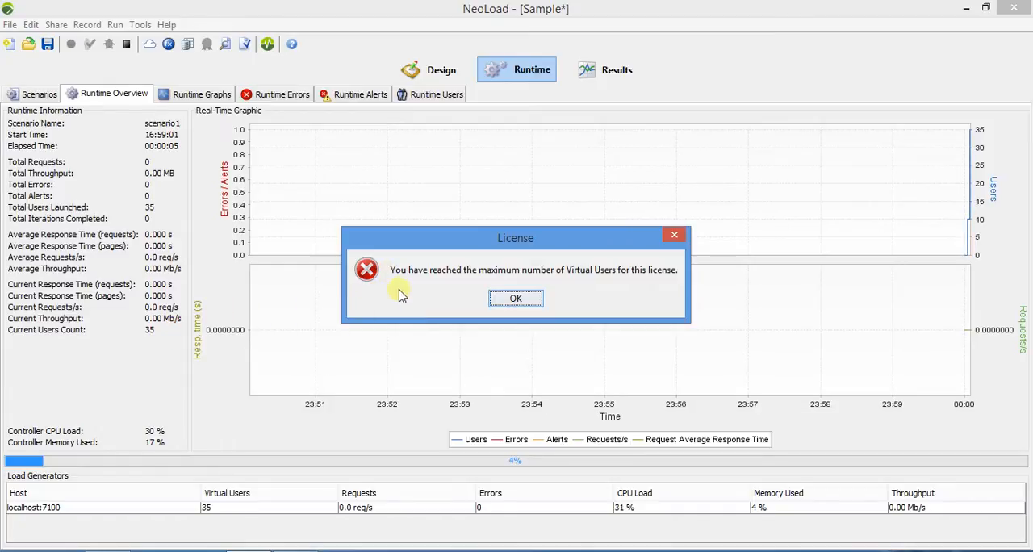
pyautogui.click(513, 300)
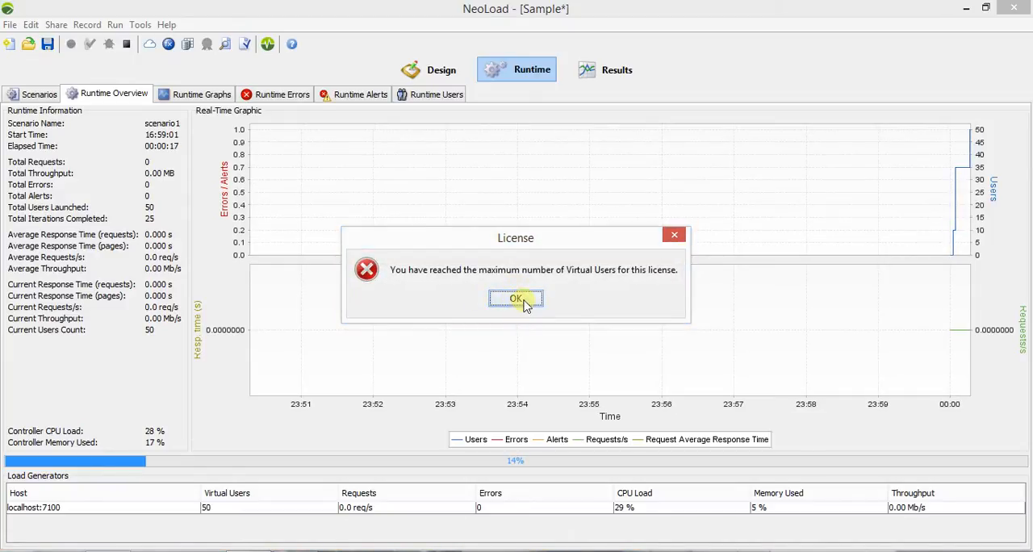
pyautogui.click(523, 302)
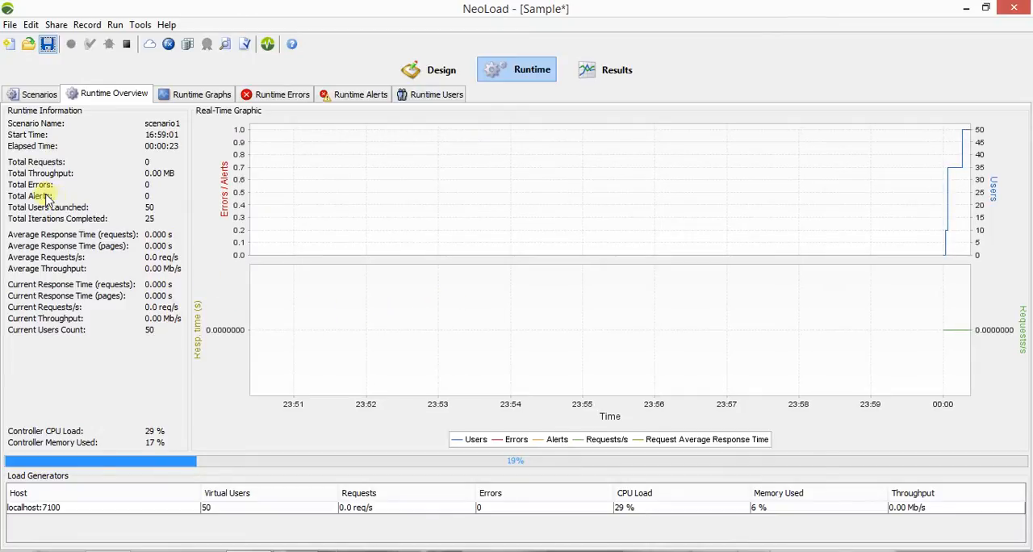
# Add a runtime graph of the average duration of /sendFeedback.html, from User_Path's Submit Feedback action, keeping the suggested title.
pyautogui.click(187, 97)
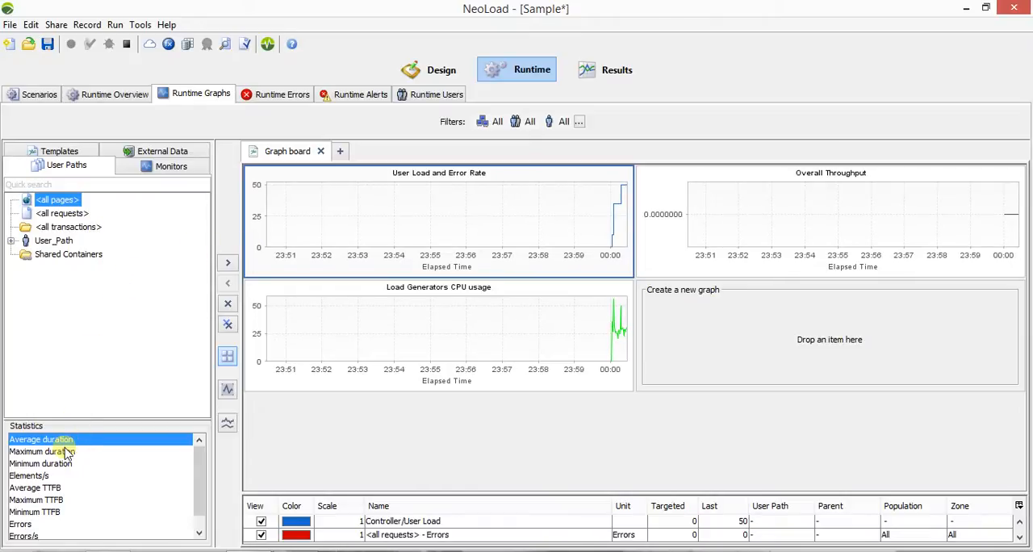
pyautogui.moveTo(331, 485); pyautogui.dragTo(348, 416)
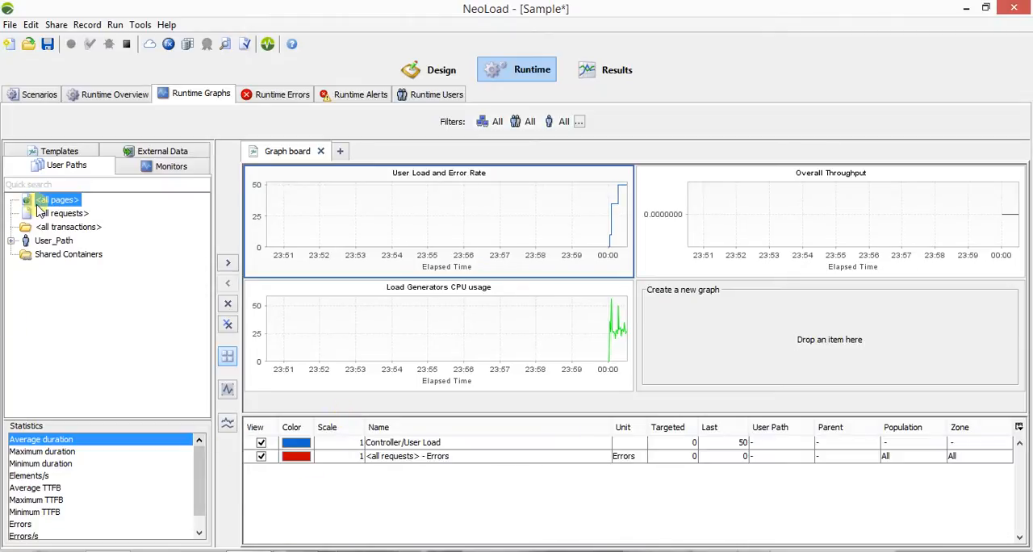
pyautogui.click(12, 241)
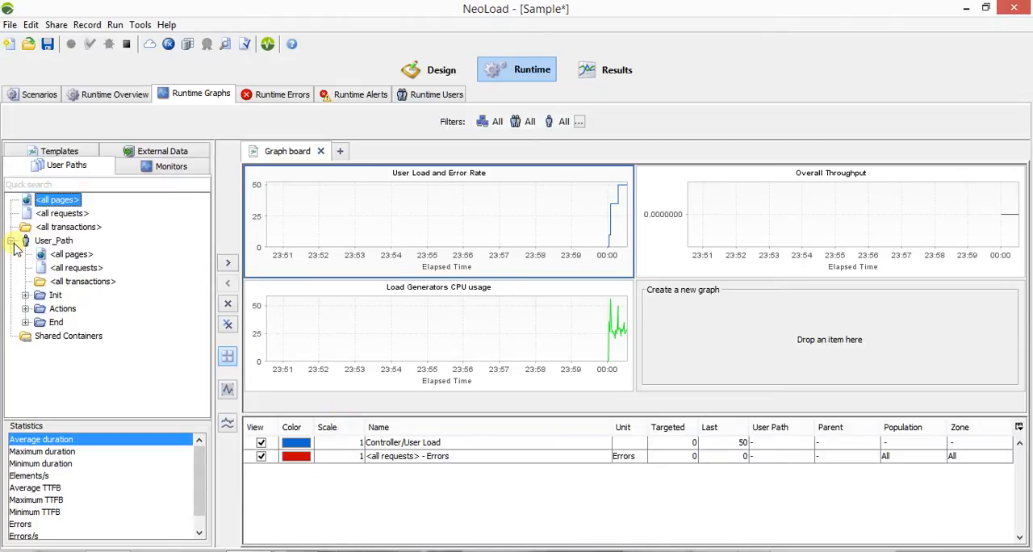
pyautogui.click(25, 308)
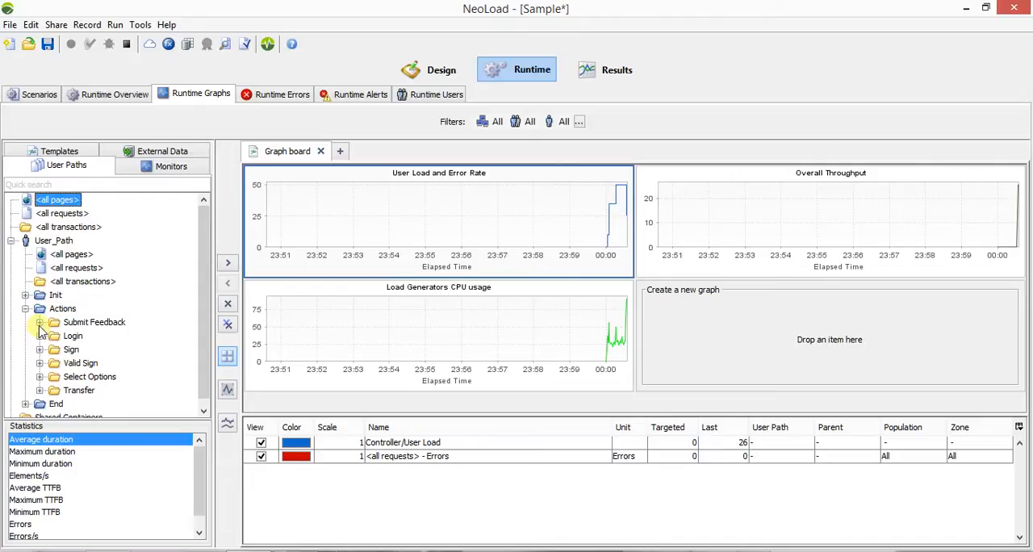
pyautogui.click(40, 322)
pyautogui.moveTo(105, 335); pyautogui.dragTo(746, 331)
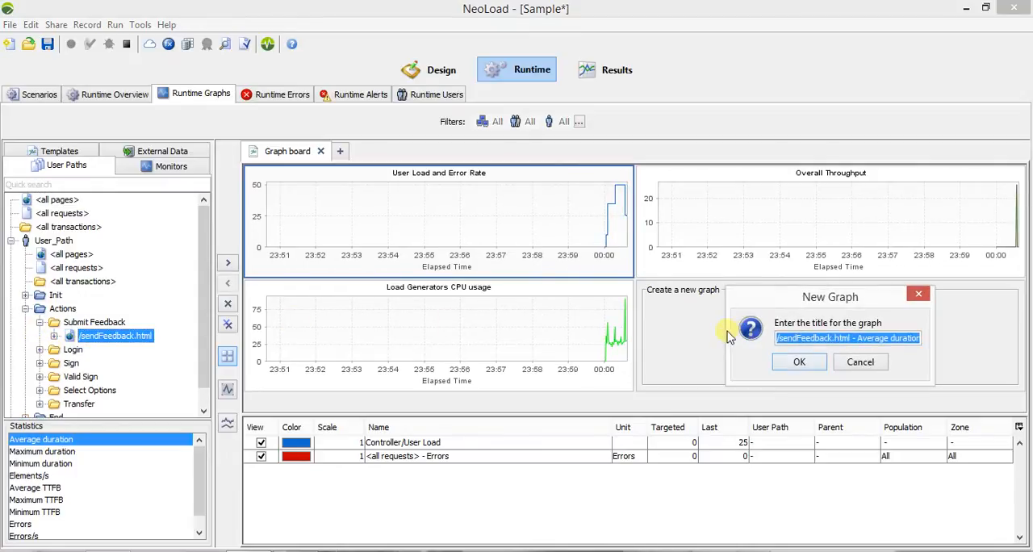
pyautogui.click(798, 365)
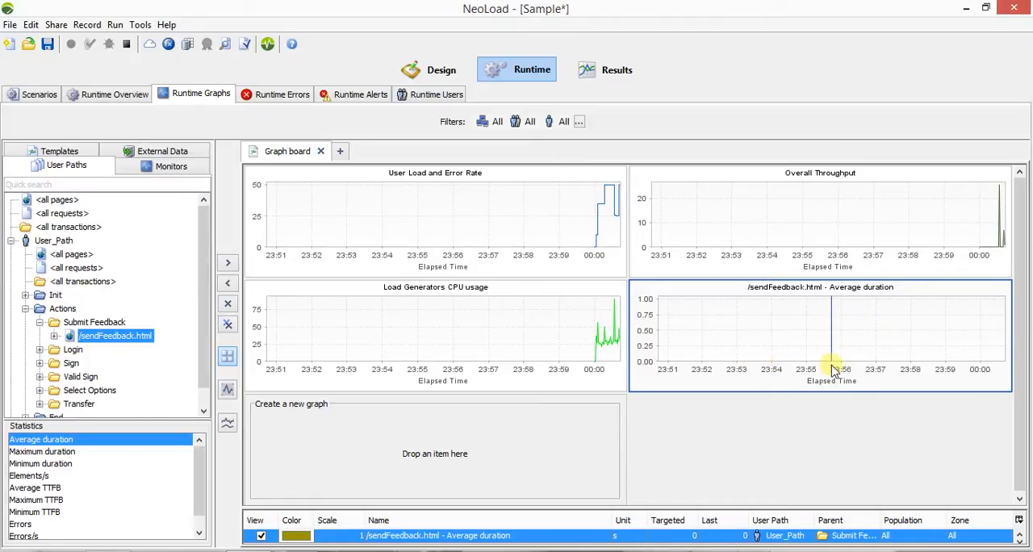
# Examine the Load Generators CPU usage and User Load graphs, the runtime overview, errors and alerts of the running test.
pyautogui.click(444, 334)
pyautogui.click(438, 257)
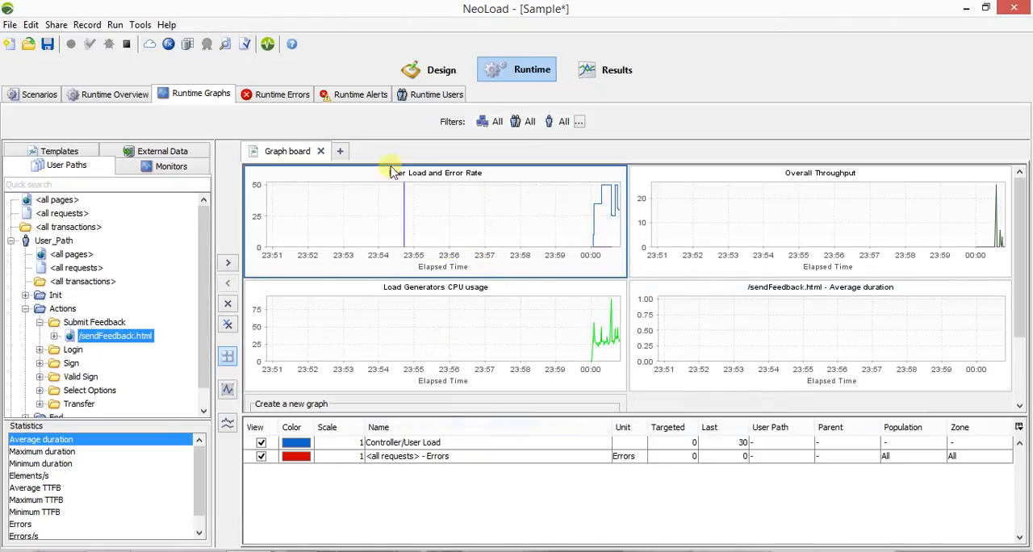
pyautogui.click(118, 94)
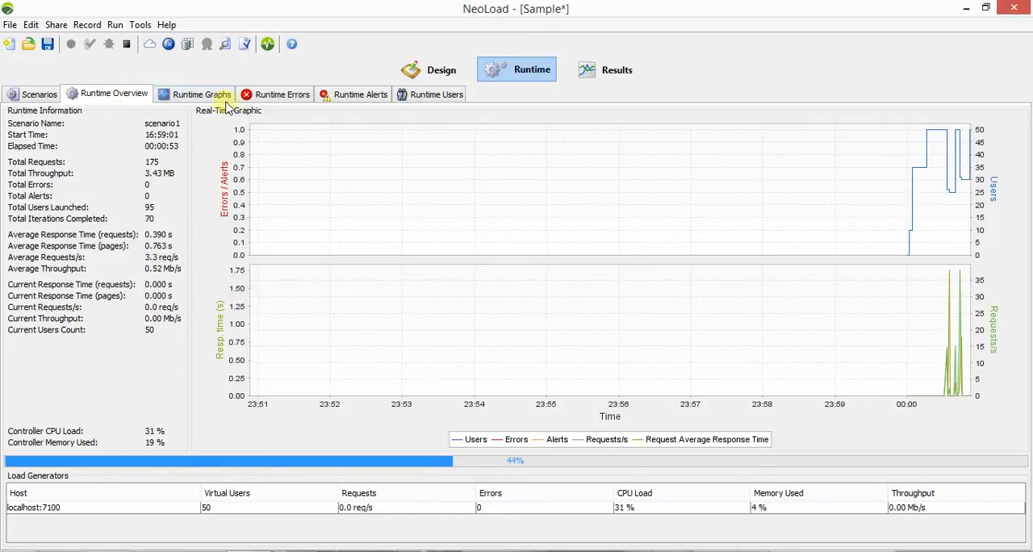
pyautogui.click(266, 95)
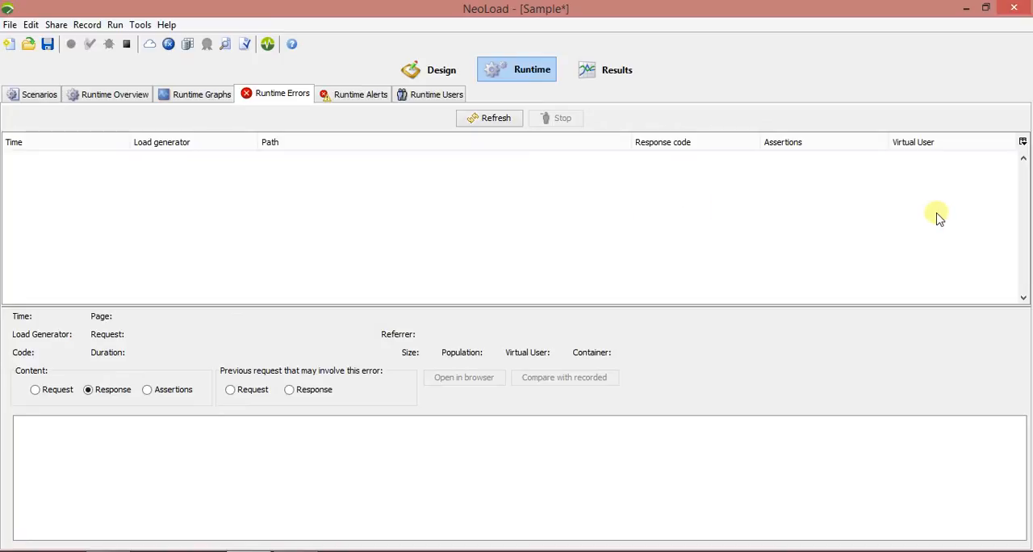
pyautogui.click(325, 94)
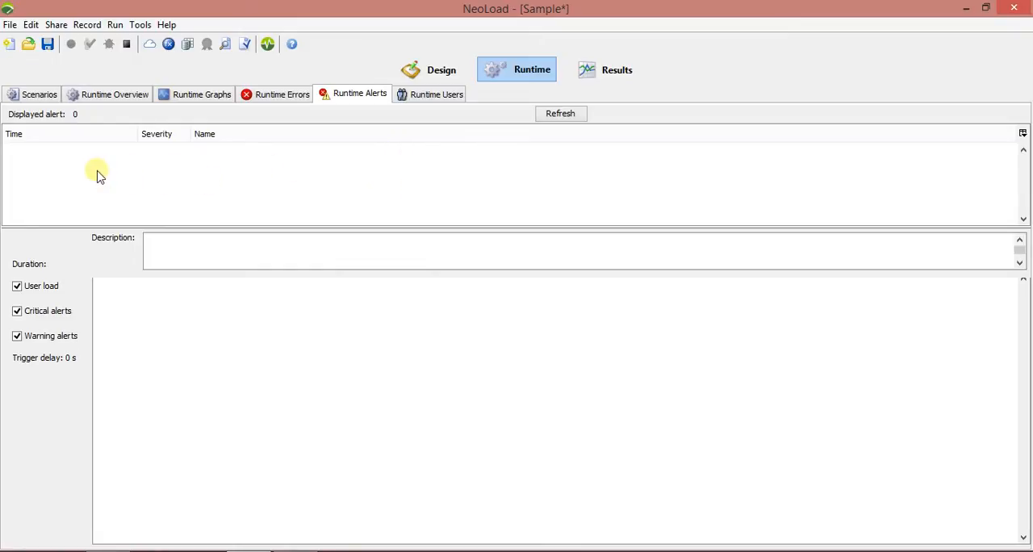
# Examine the virtual users' populations, containers and current actions during the run, and recheck the runtime graphs and overview.
pyautogui.click(432, 95)
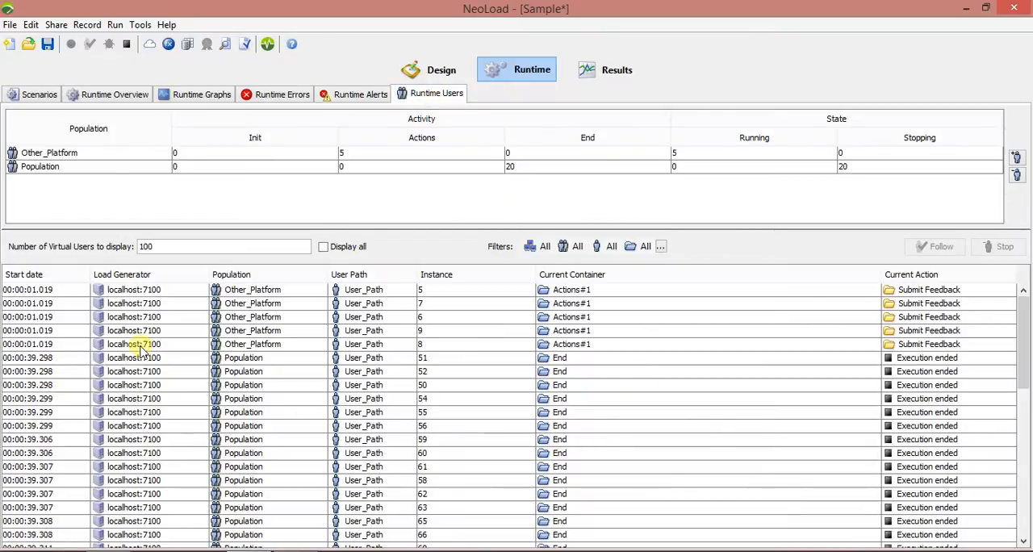
pyautogui.scroll(-5, 141, 376)
pyautogui.scroll(5, 46, 339)
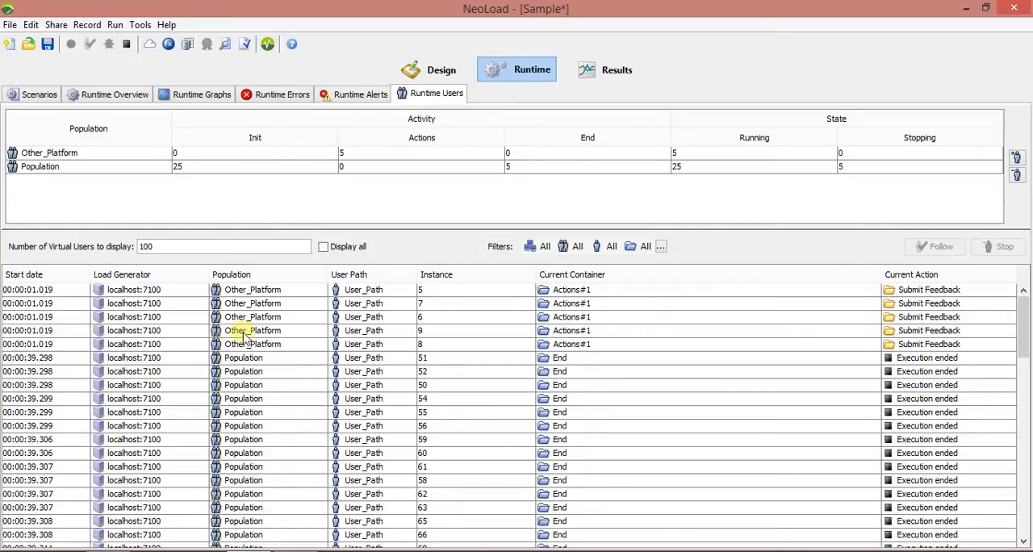
pyautogui.scroll(-2, 243, 339)
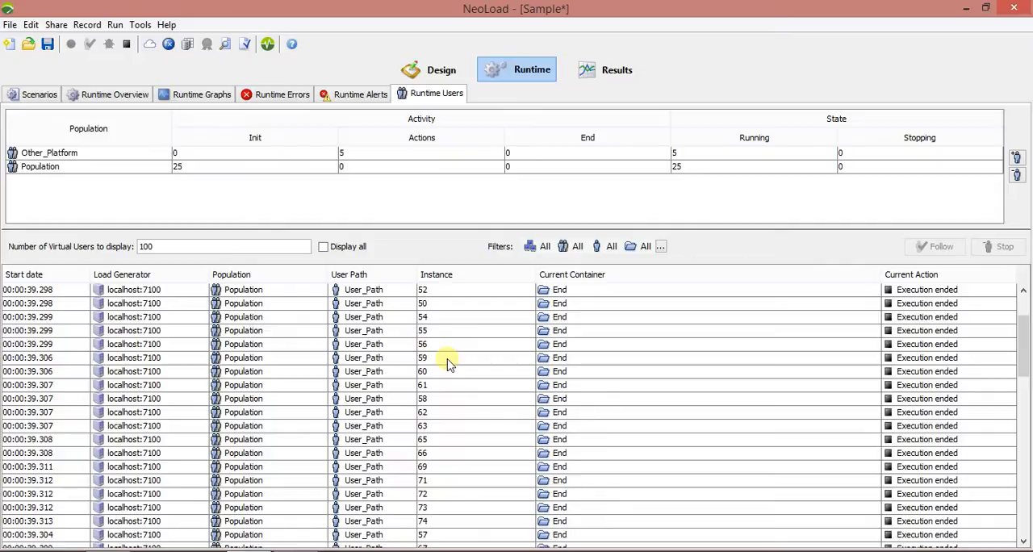
pyautogui.scroll(-12, 646, 388)
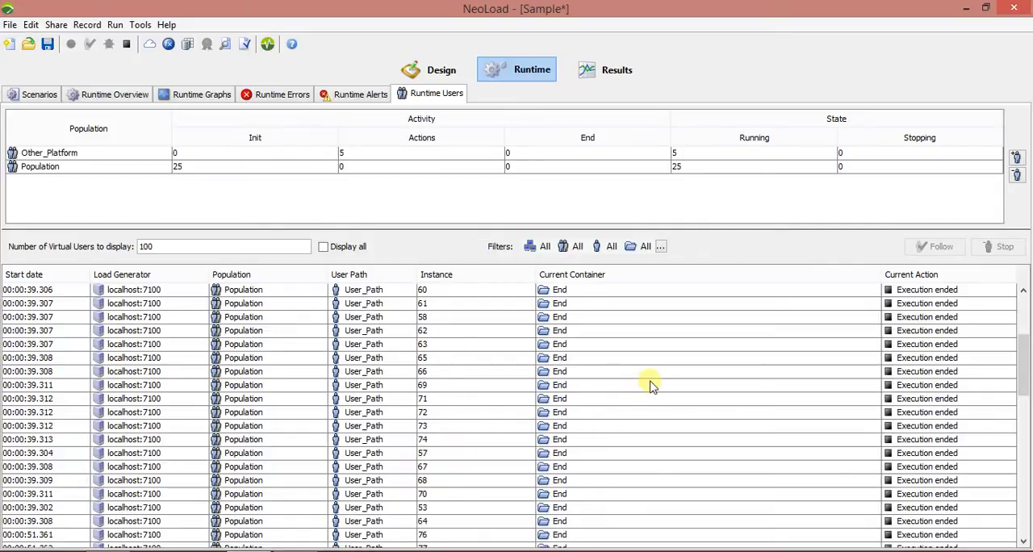
pyautogui.scroll(7, 800, 384)
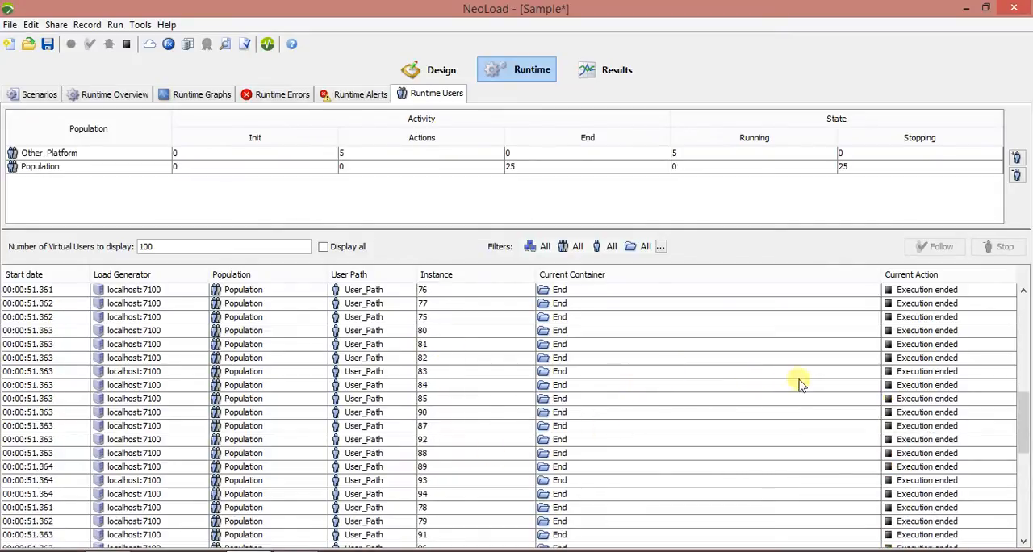
pyautogui.scroll(-7, 942, 333)
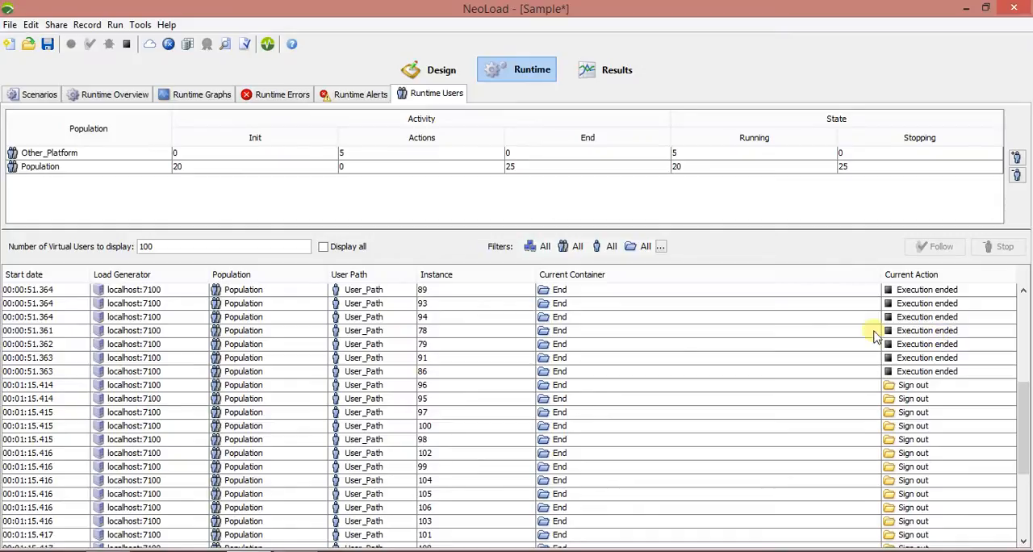
pyautogui.scroll(-7, 876, 349)
pyautogui.scroll(-4, 882, 346)
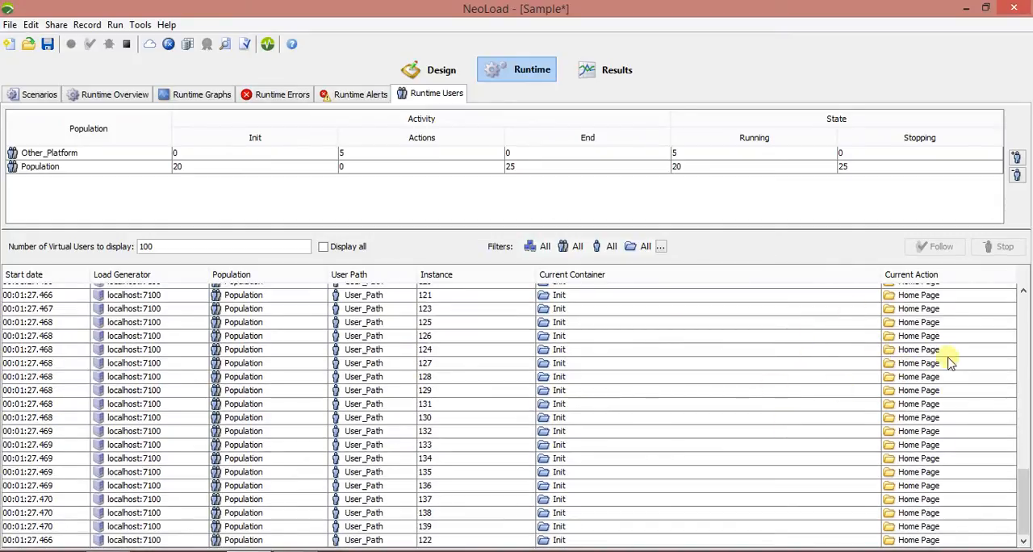
pyautogui.click(174, 95)
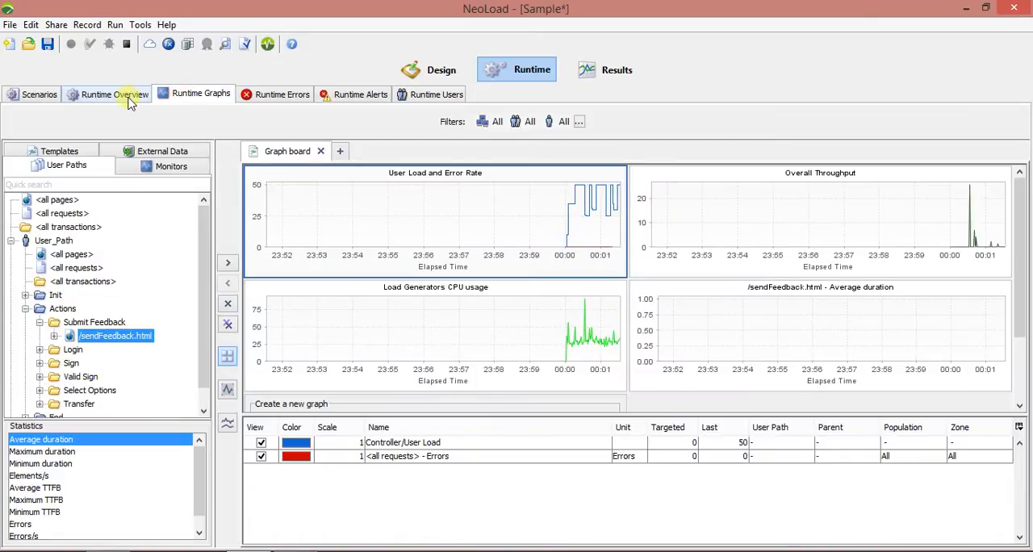
pyautogui.click(129, 97)
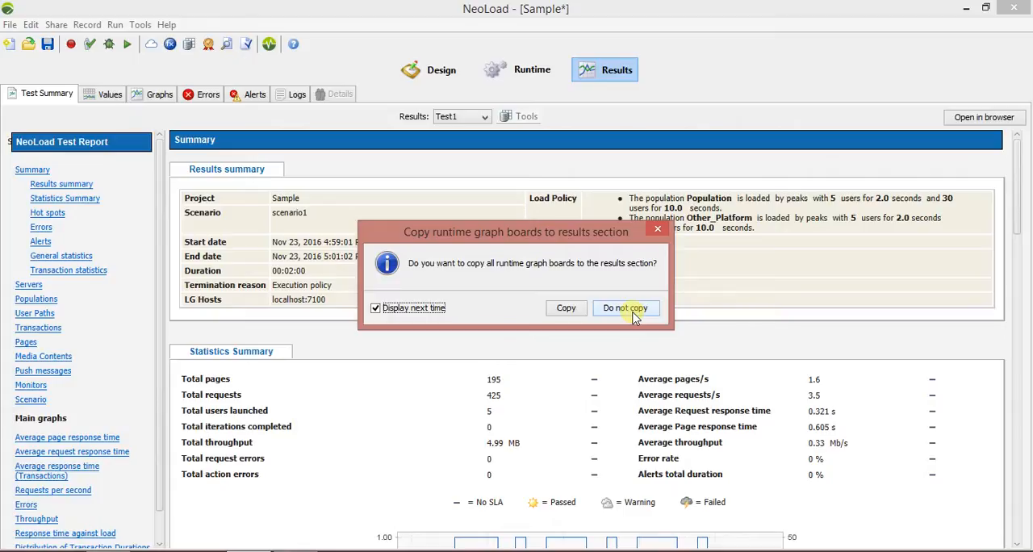
# Decline copying the runtime graph boards and review Test1's hot spots, errors, alerts, statistics, servers and populations in the report.
pyautogui.click(625, 309)
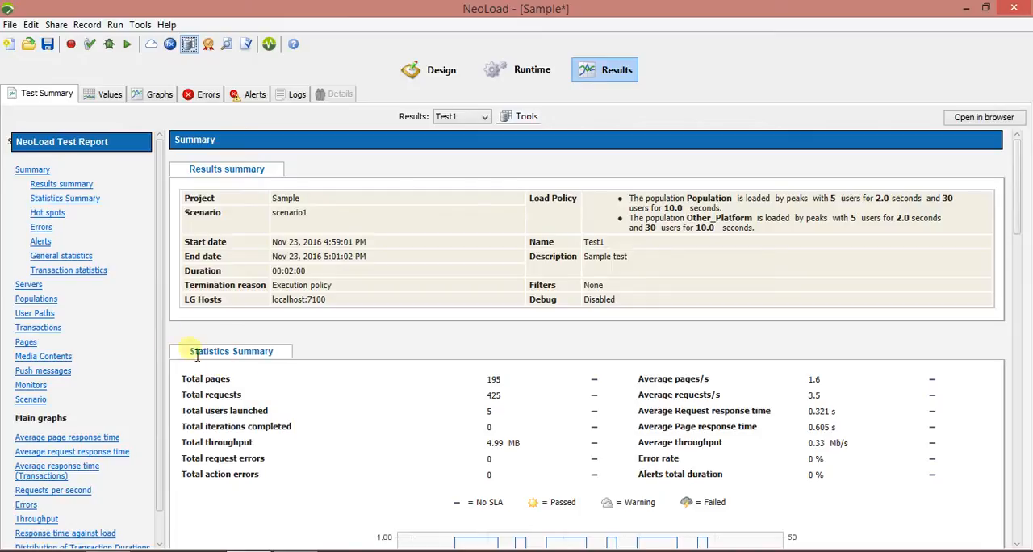
pyautogui.click(49, 214)
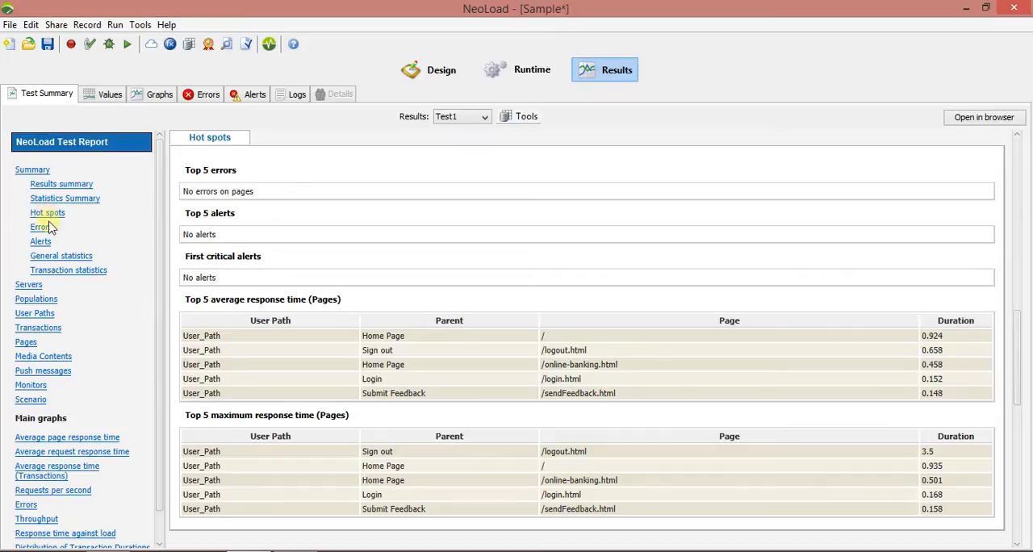
pyautogui.click(51, 231)
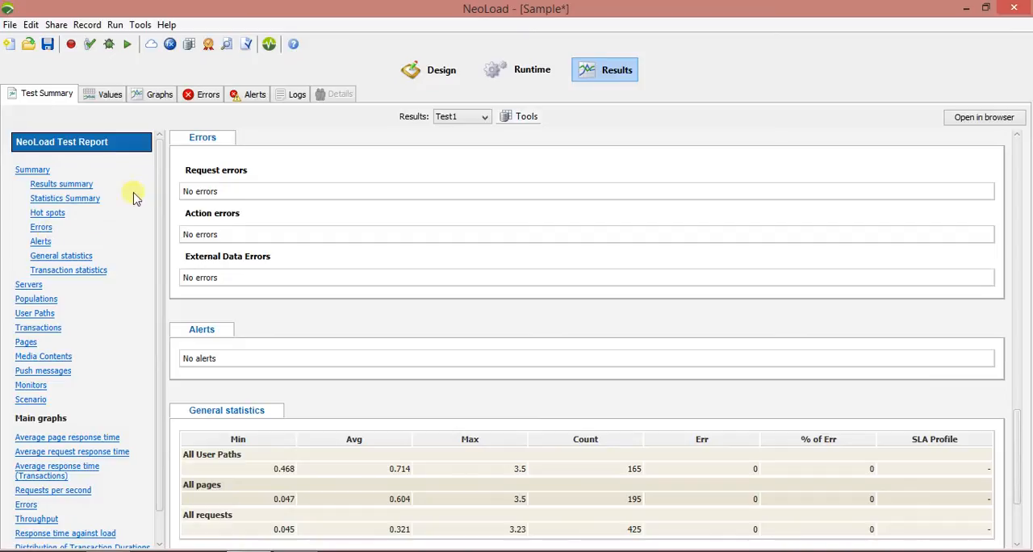
pyautogui.click(33, 243)
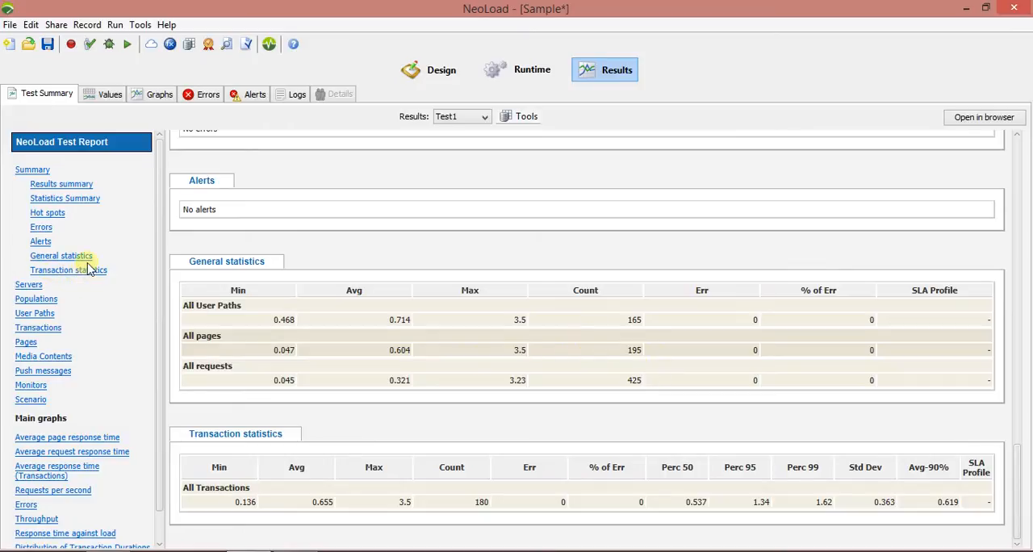
pyautogui.scroll(-2, 93, 292)
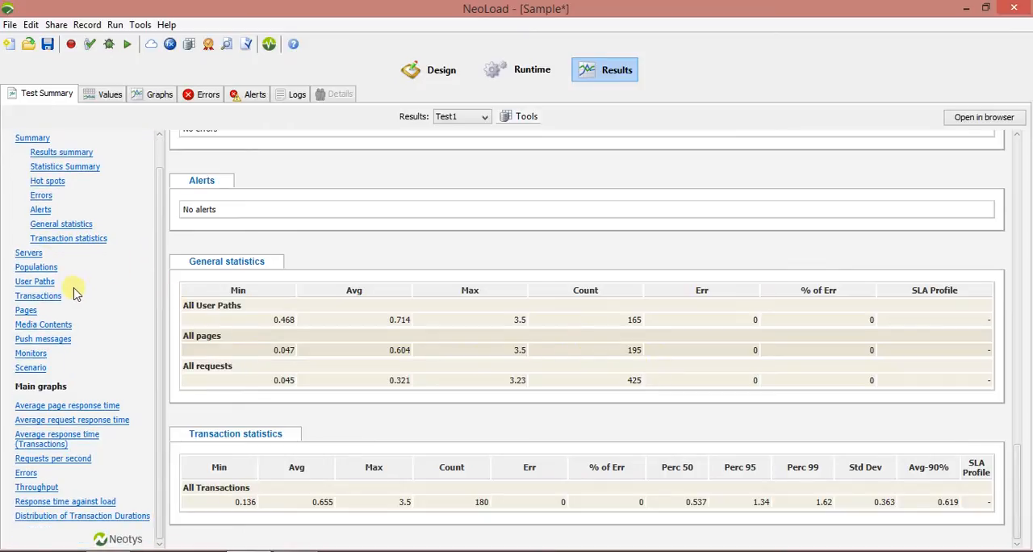
pyautogui.click(32, 253)
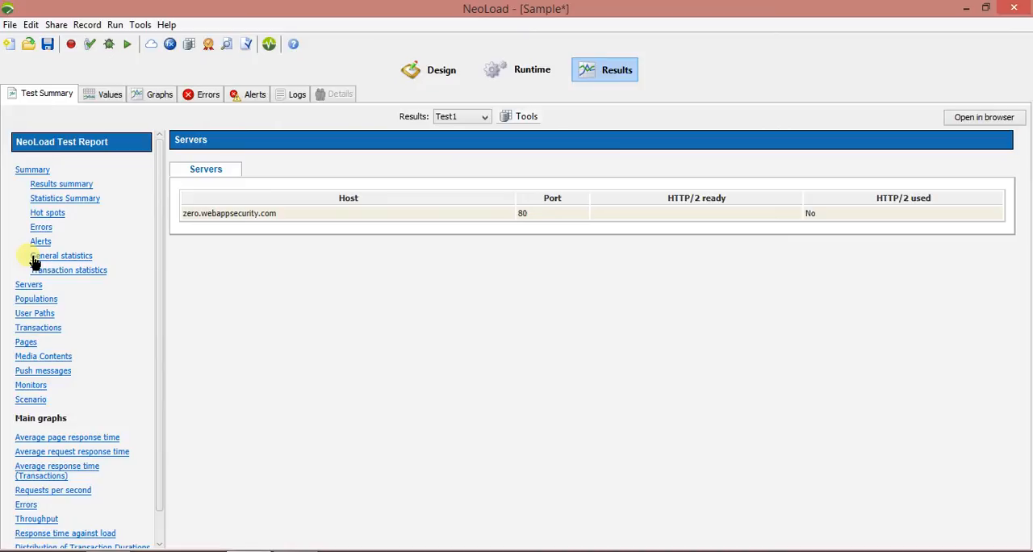
pyautogui.click(49, 307)
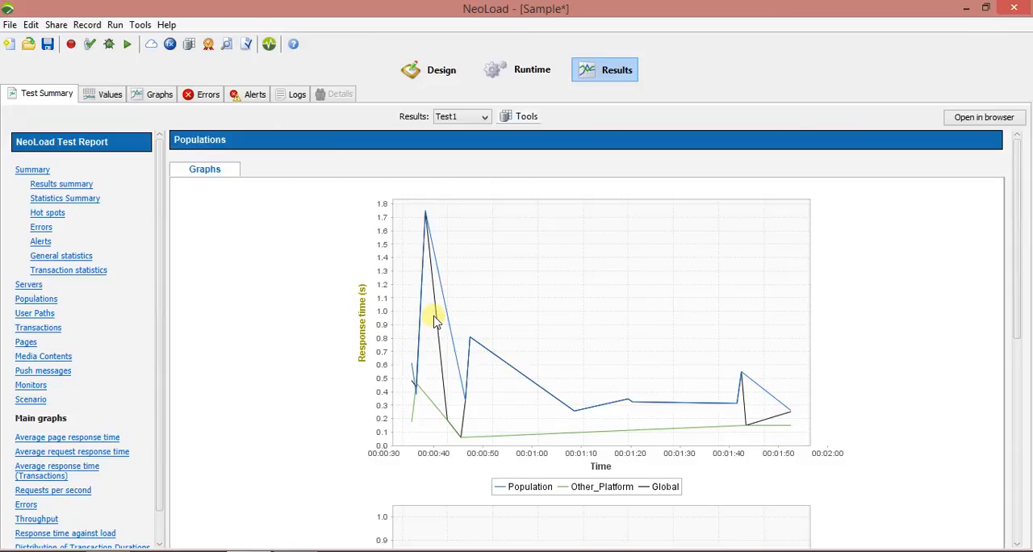
# Plot the Login transaction in Test1's result values and add its maximum duration to the graph.
pyautogui.click(92, 98)
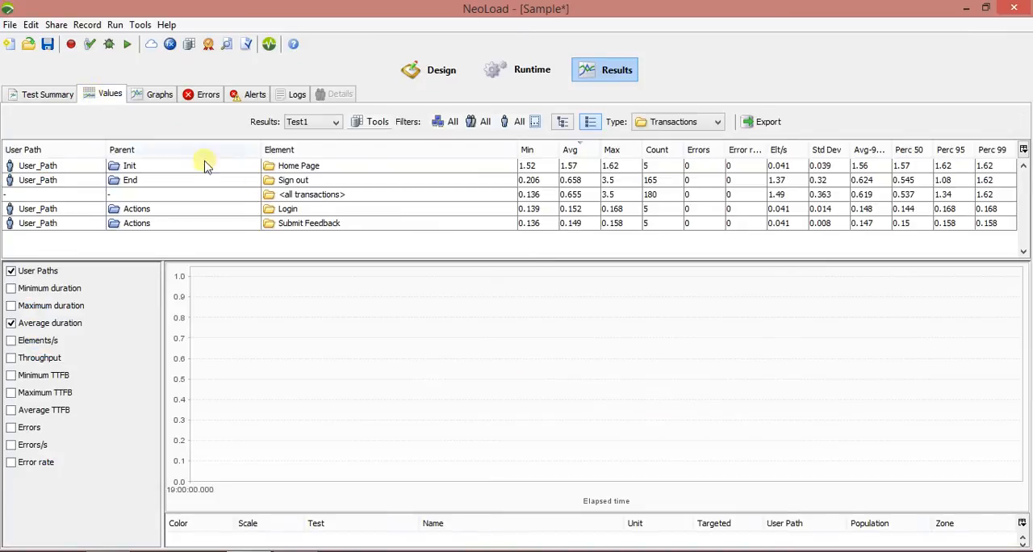
pyautogui.click(288, 210)
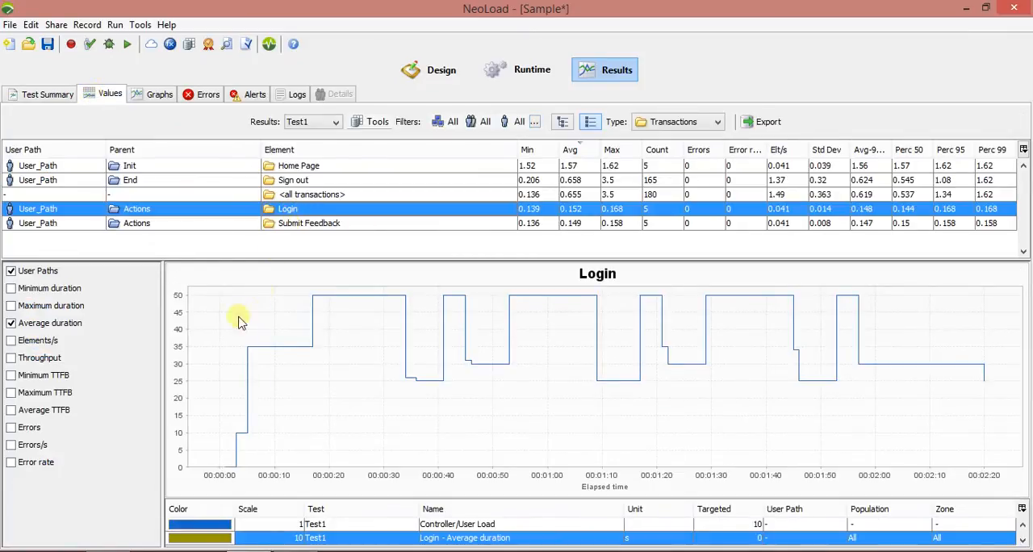
pyautogui.click(12, 307)
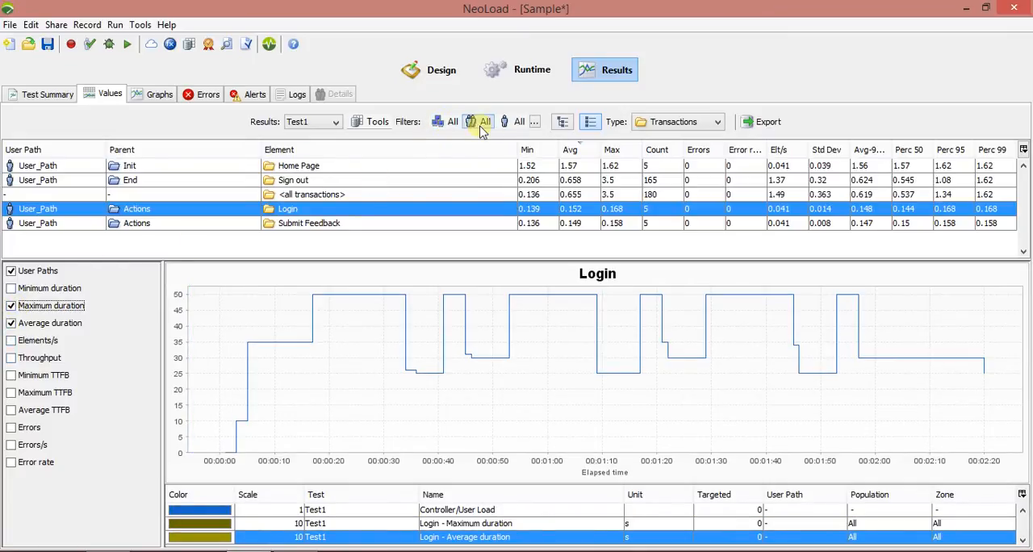
# Examine the zone and population filters, results tools, test selection and element type options available for Test1's values.
pyautogui.click(482, 129)
pyautogui.click(505, 125)
pyautogui.click(505, 125)
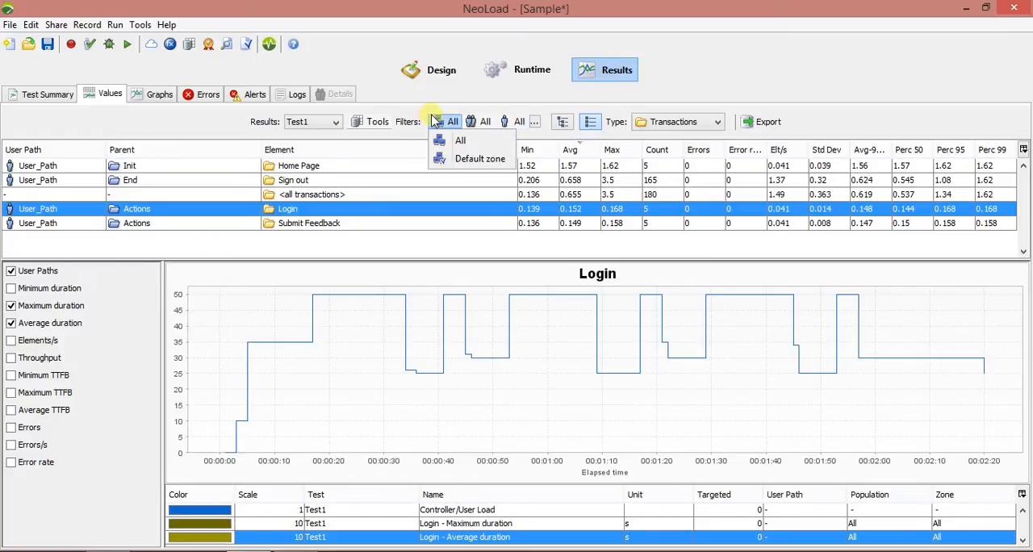
pyautogui.click(379, 126)
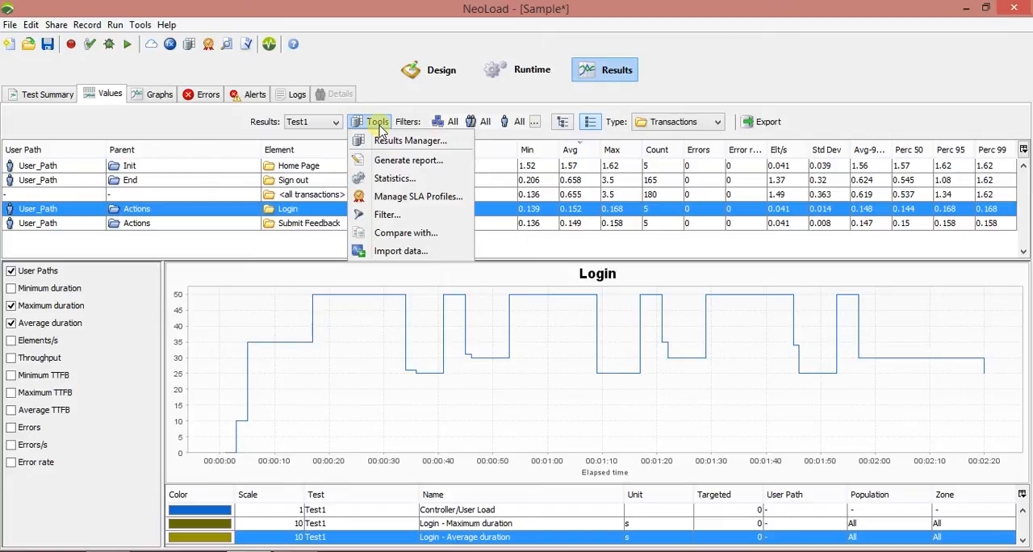
pyautogui.click(310, 122)
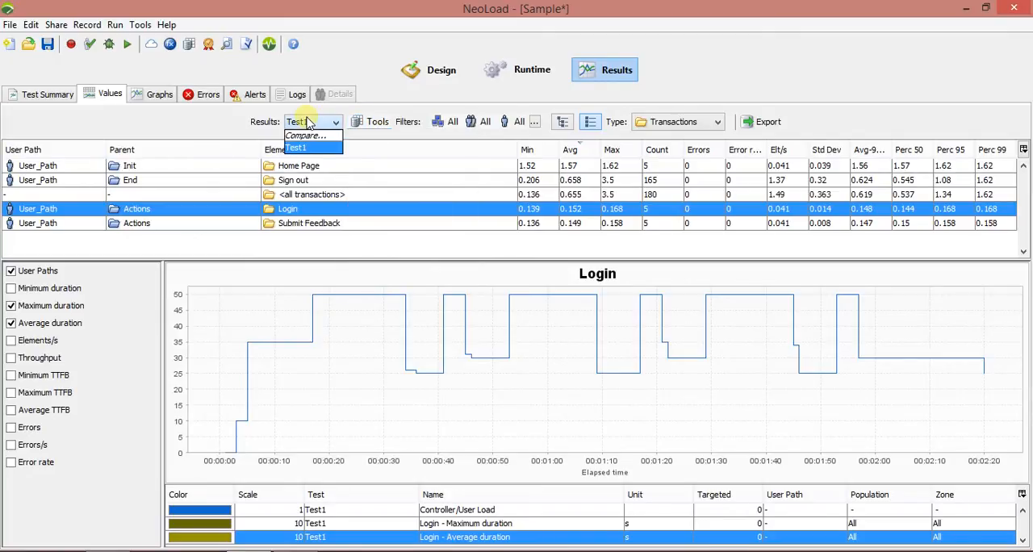
pyautogui.click(658, 122)
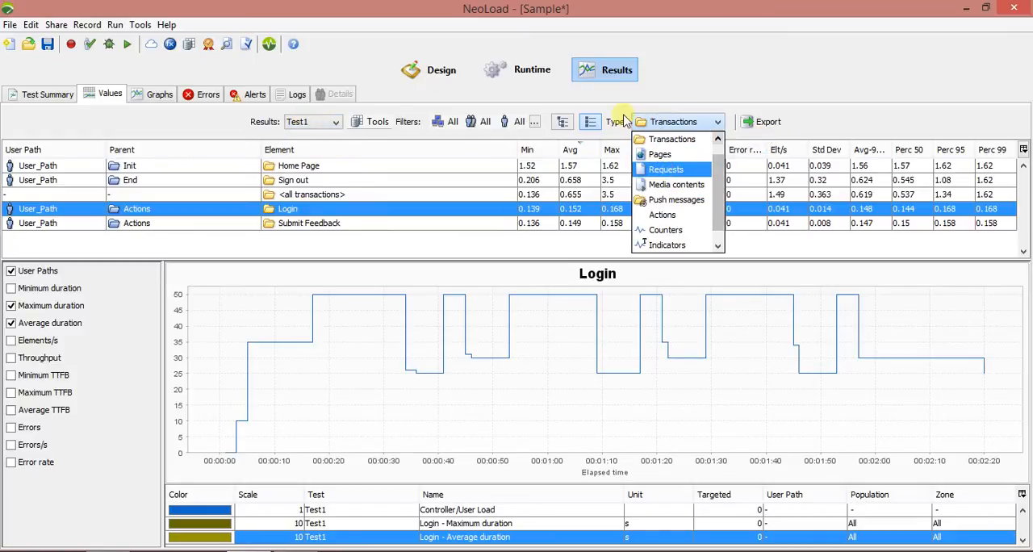
# Create a graph board for Test1 and plot User_Path's maximum duration and Elements/s in two separate graphs.
pyautogui.click(159, 95)
pyautogui.click(159, 96)
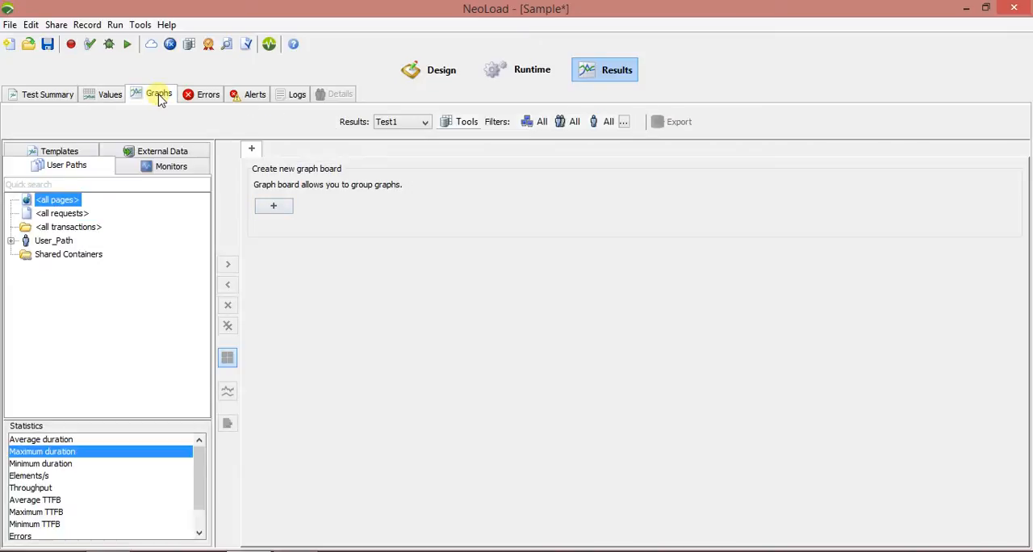
pyautogui.click(275, 208)
pyautogui.click(50, 240)
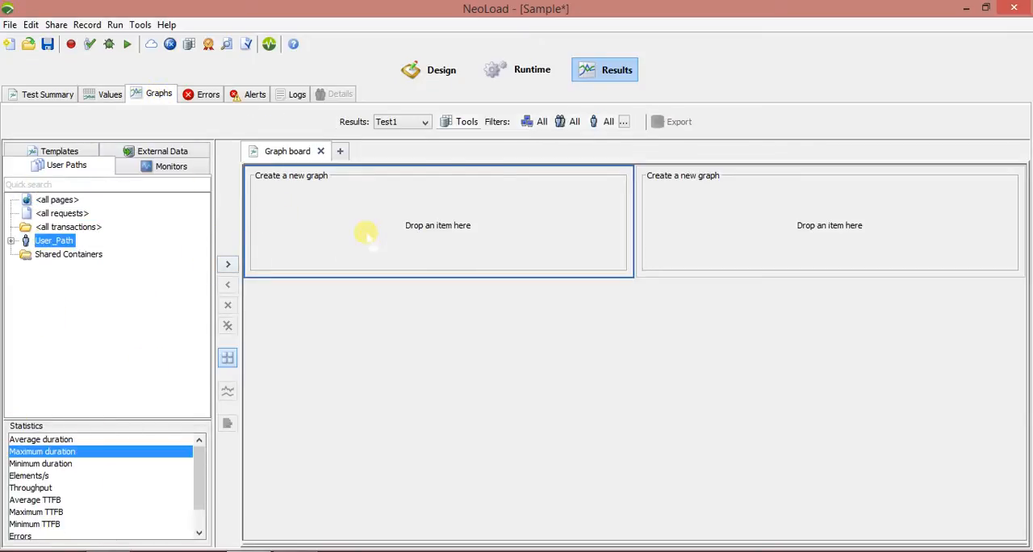
pyautogui.moveTo(366, 234); pyautogui.dragTo(367, 236)
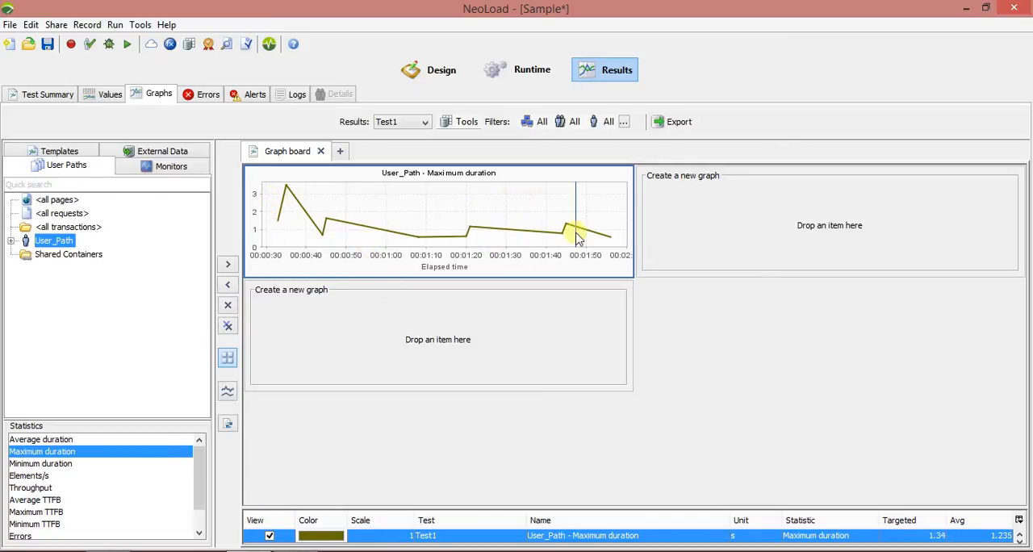
pyautogui.moveTo(62, 476); pyautogui.dragTo(413, 361)
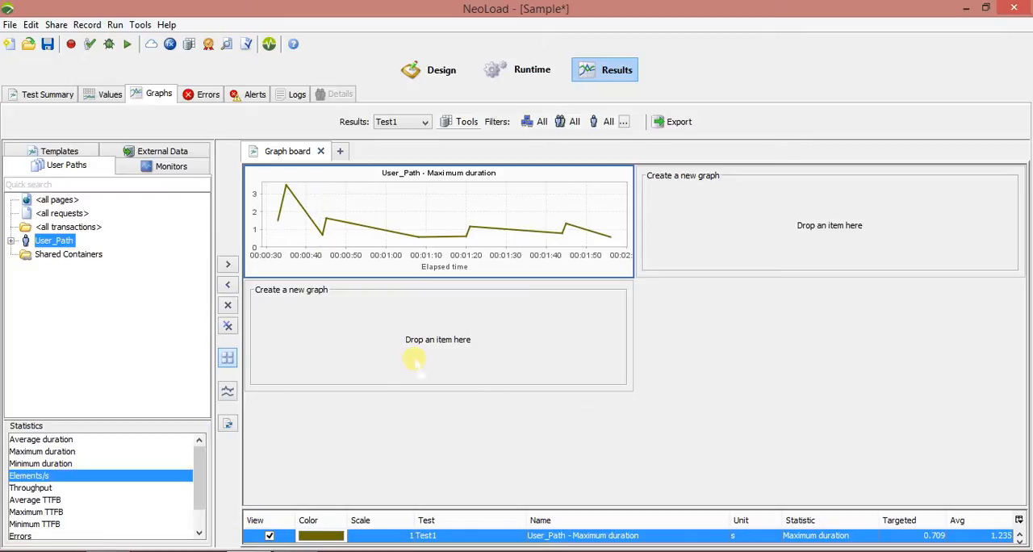
pyautogui.moveTo(756, 236); pyautogui.dragTo(756, 235)
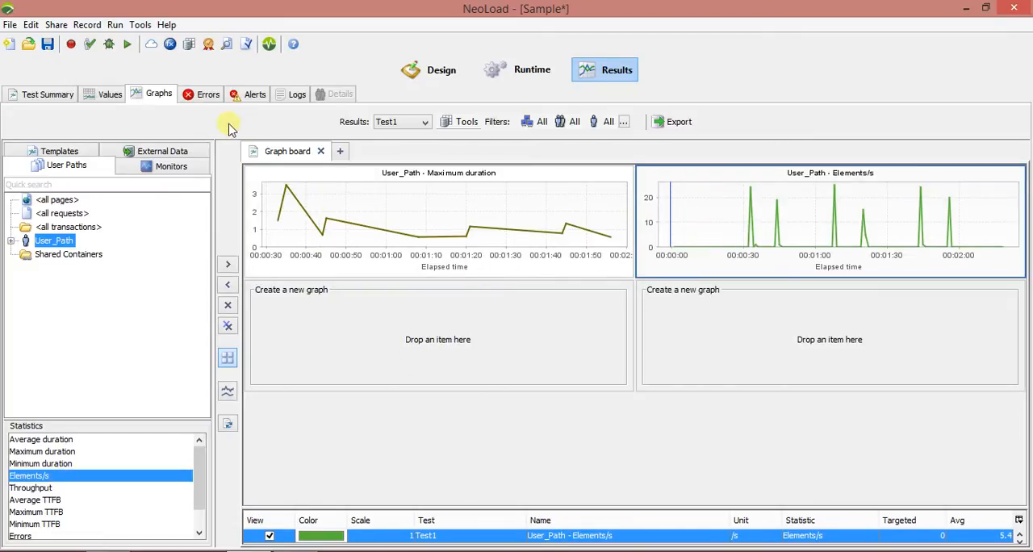
# Review Test1's result errors, the runtime errors, the alerts and the load generator logs, and return to the test summary.
pyautogui.click(202, 95)
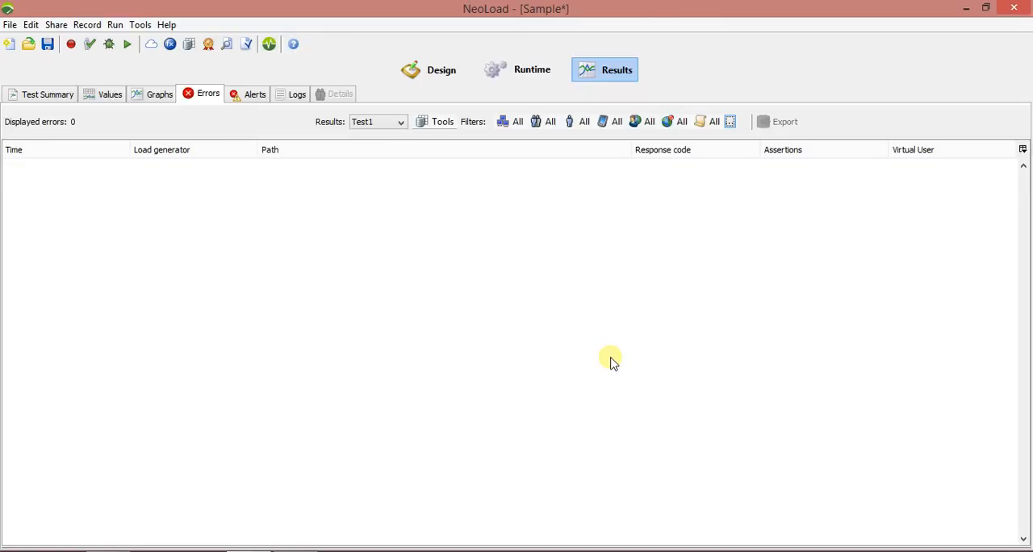
pyautogui.click(532, 70)
pyautogui.click(282, 94)
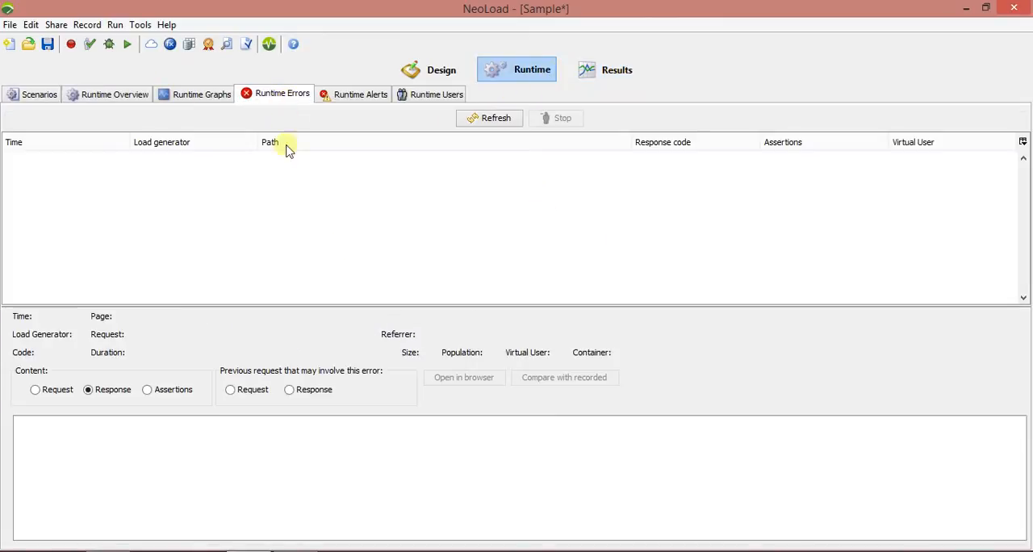
pyautogui.click(628, 71)
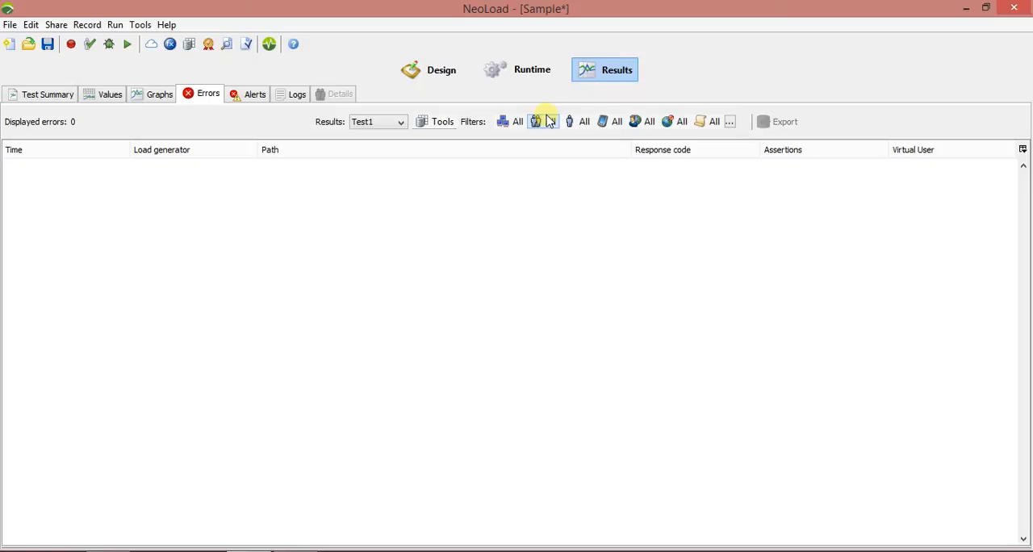
pyautogui.click(242, 97)
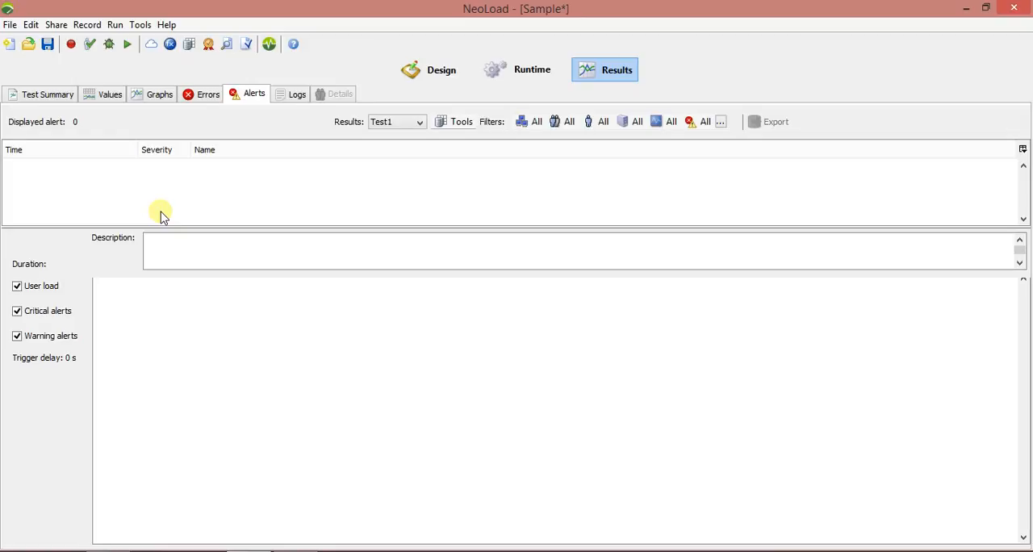
pyautogui.click(297, 94)
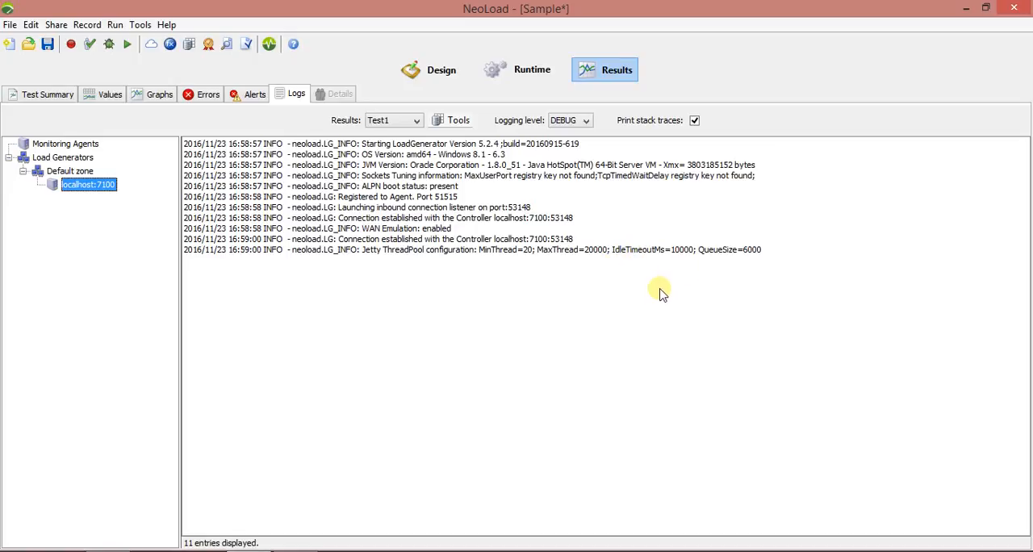
pyautogui.click(33, 95)
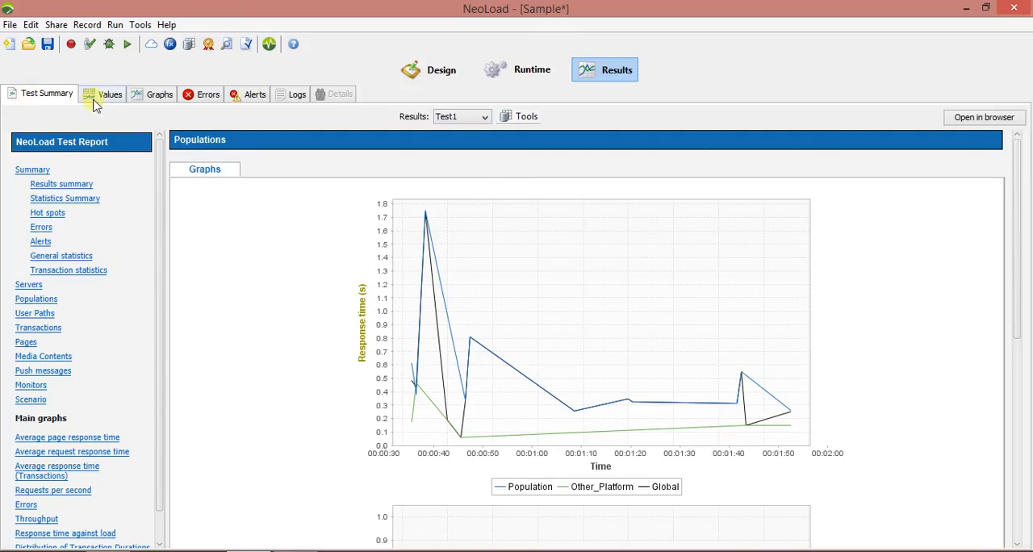